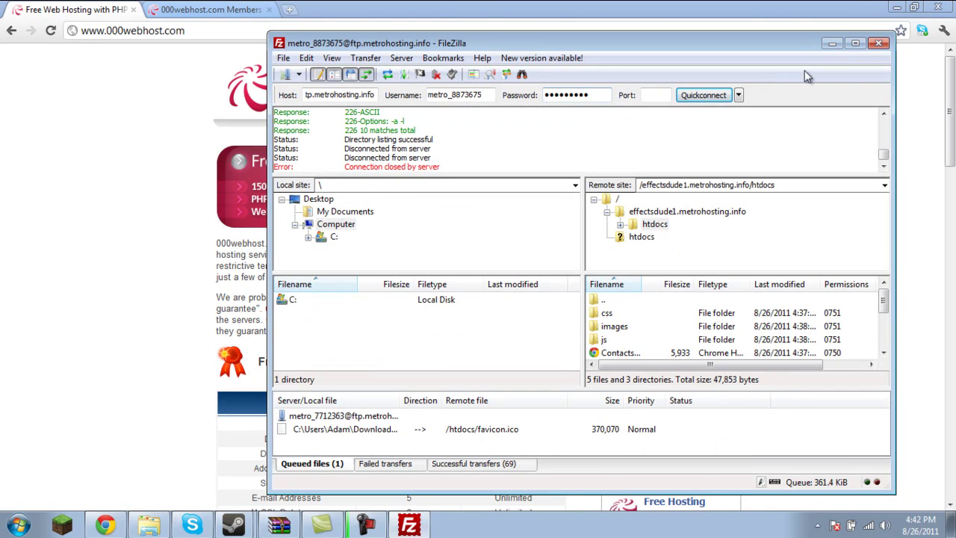
# Step: Close the old FileZilla session window to reveal the 000webhost.com homepage
pyautogui.click(879, 42)
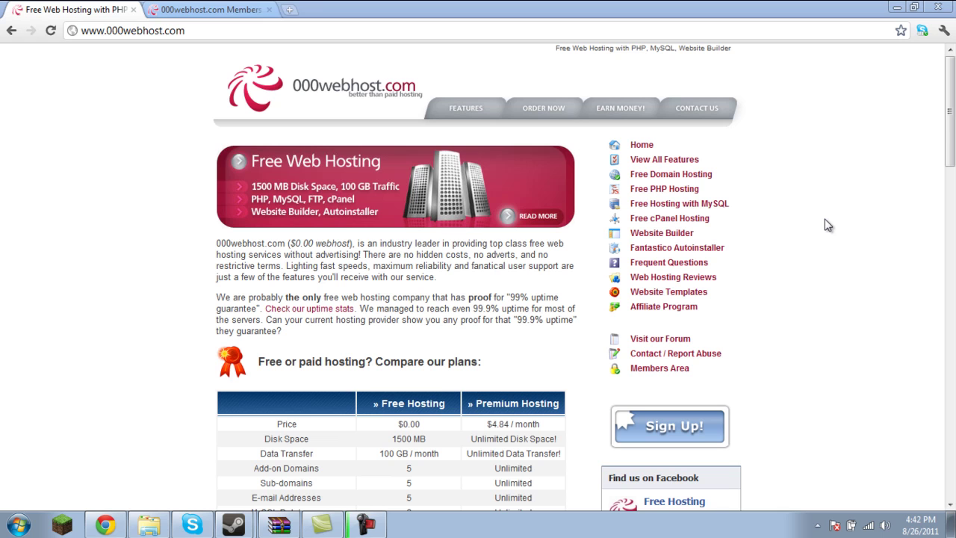
pyautogui.click(243, 35)
pyautogui.click(126, 36)
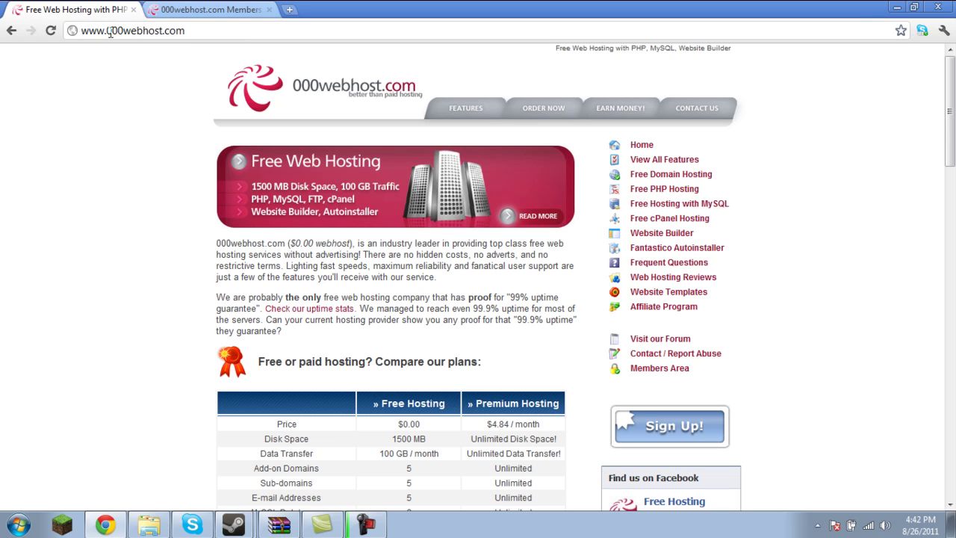
pyautogui.click(200, 30)
pyautogui.hotkey('ctrl', 'a')
pyautogui.click(81, 117)
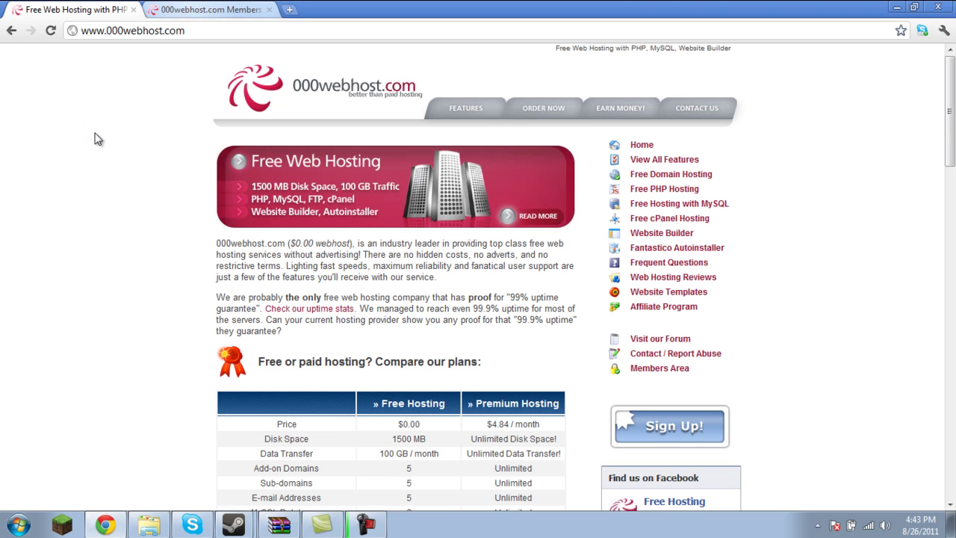
pyautogui.moveTo(203, 30); pyautogui.dragTo(103, 29)
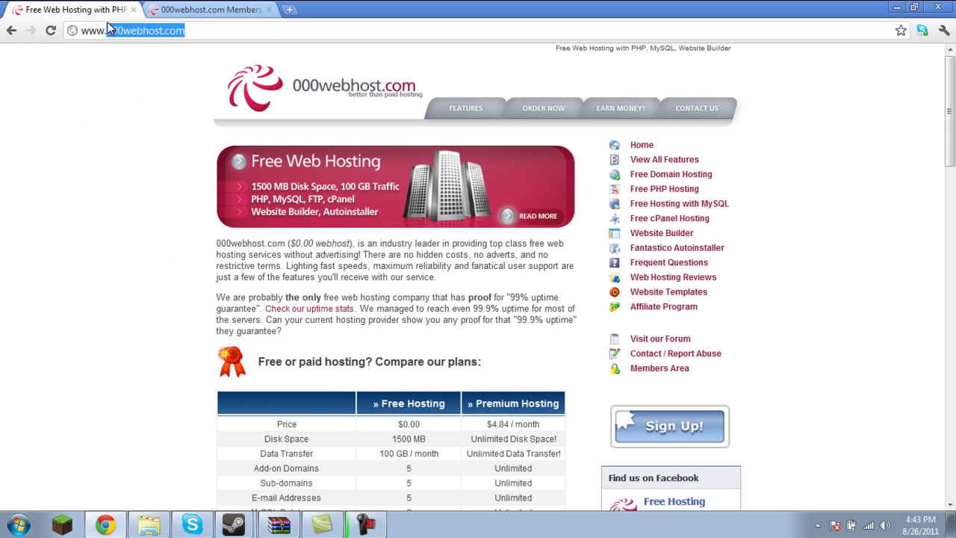
pyautogui.click(107, 30)
pyautogui.click(182, 34)
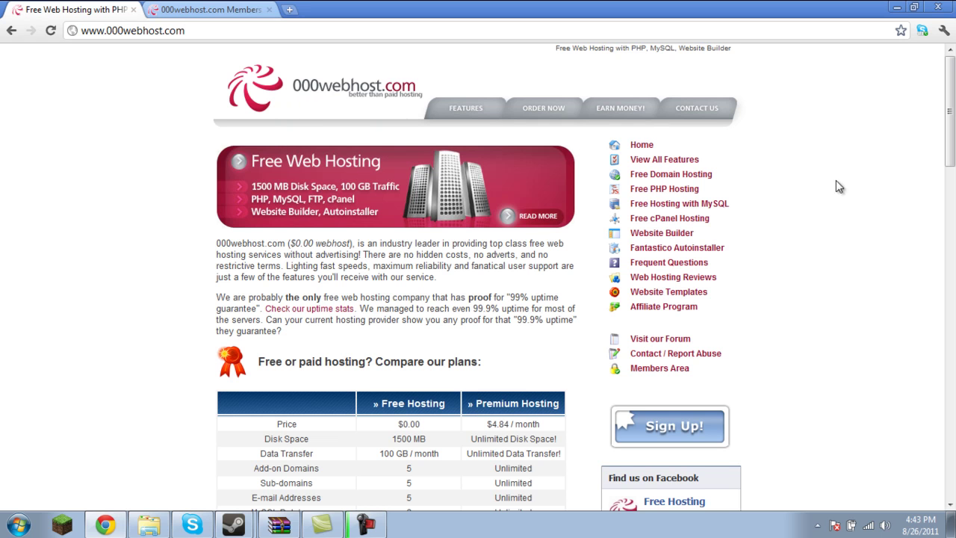
pyautogui.moveTo(951, 110); pyautogui.dragTo(952, 87)
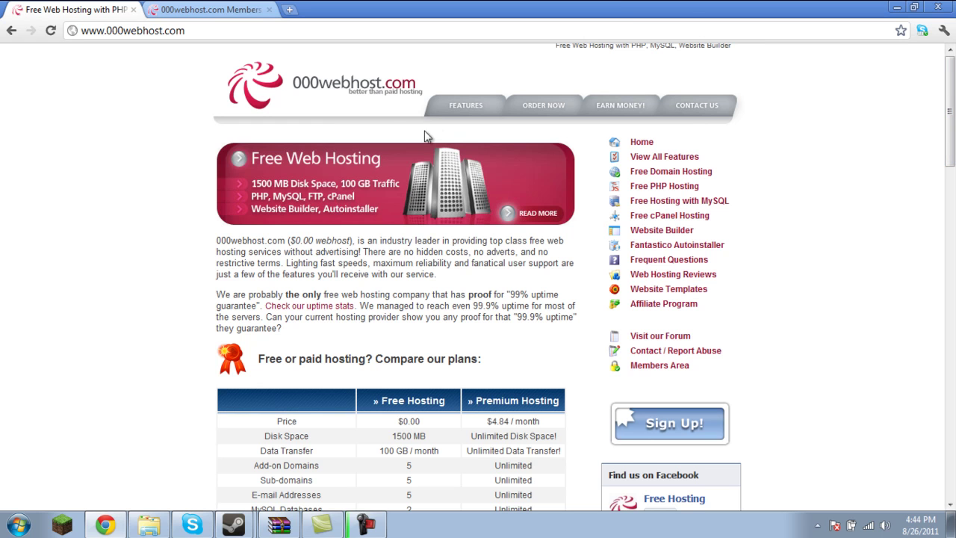
# Step: Scroll through the free versus premium plan comparison, then switch to the Members control panel
pyautogui.scroll(-2, 949, 150)
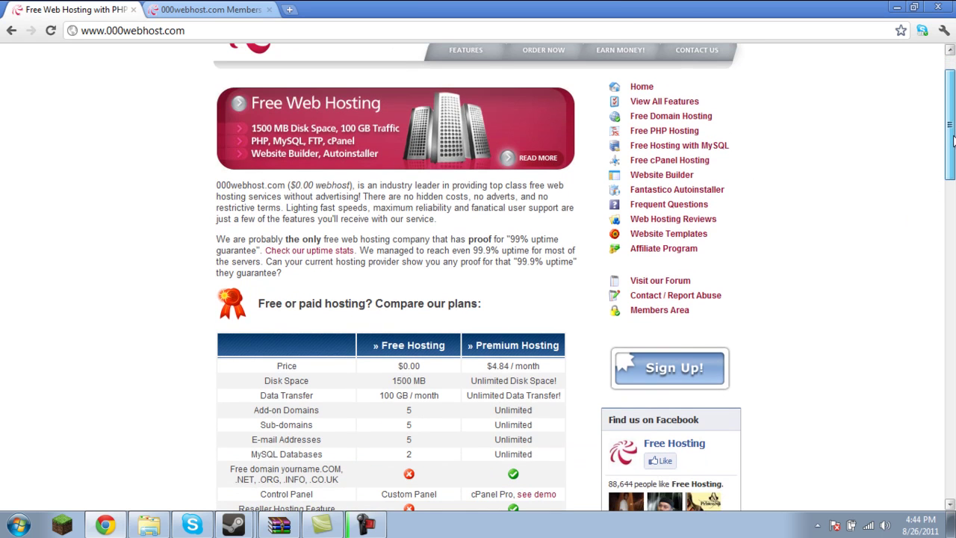
pyautogui.scroll(-5, 953, 142)
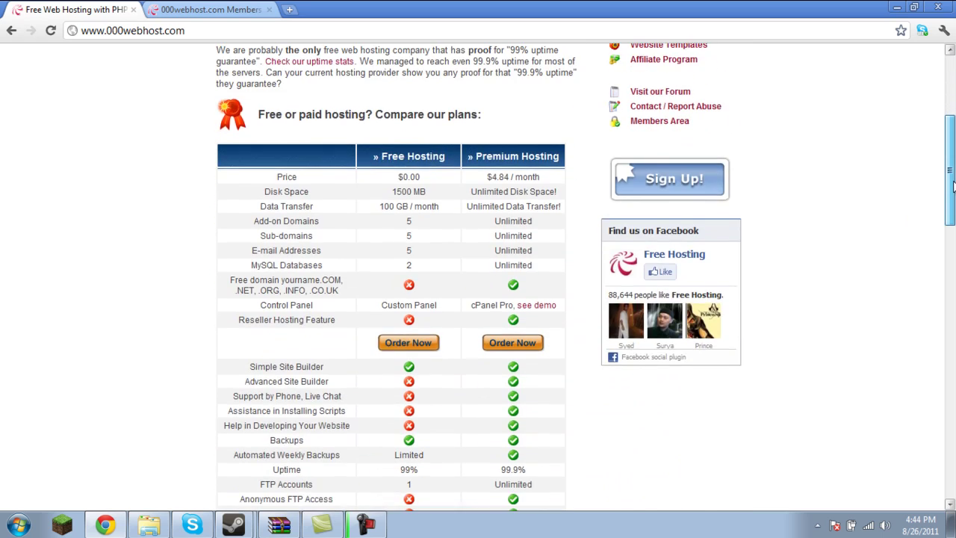
pyautogui.scroll(7, 953, 142)
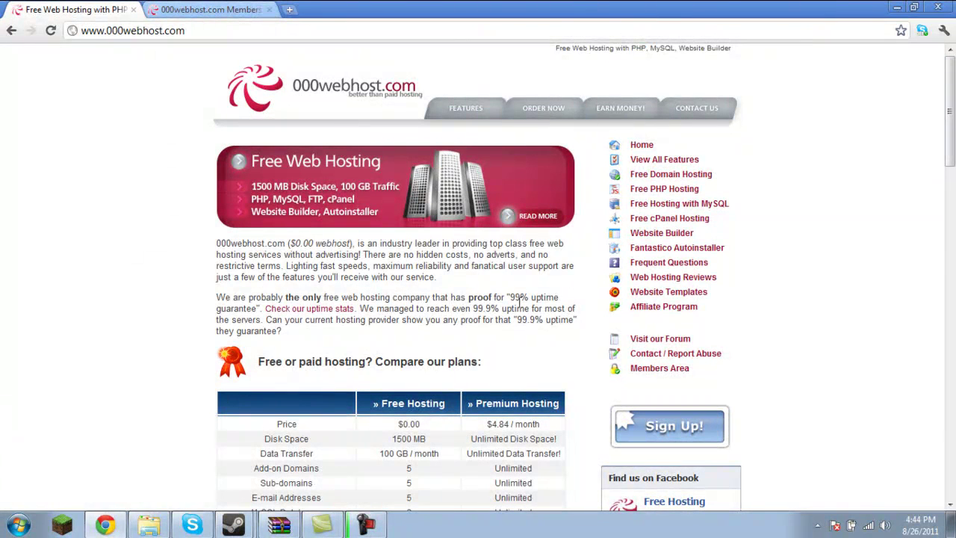
pyautogui.moveTo(519, 297); pyautogui.dragTo(514, 298)
pyautogui.click(526, 302)
pyautogui.scroll(-3, 950, 149)
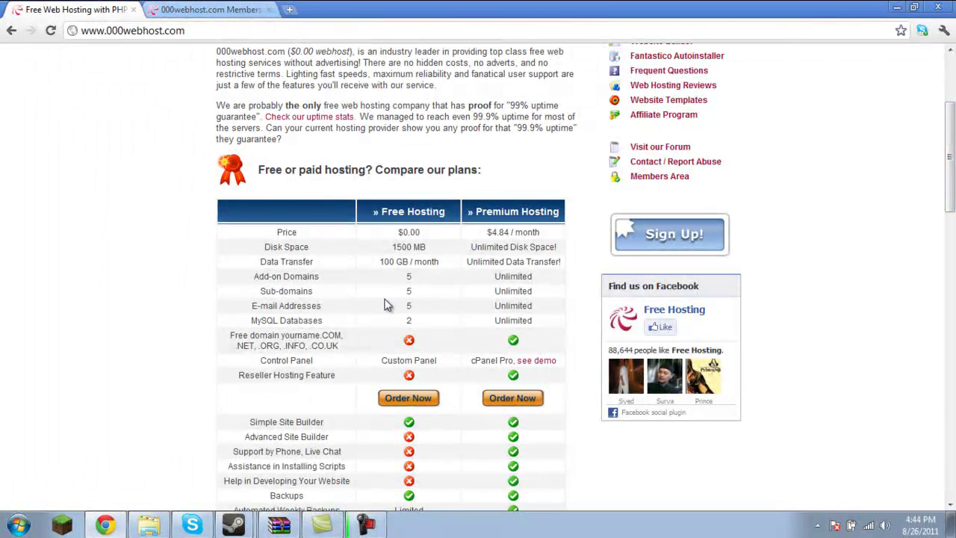
pyautogui.click(222, 9)
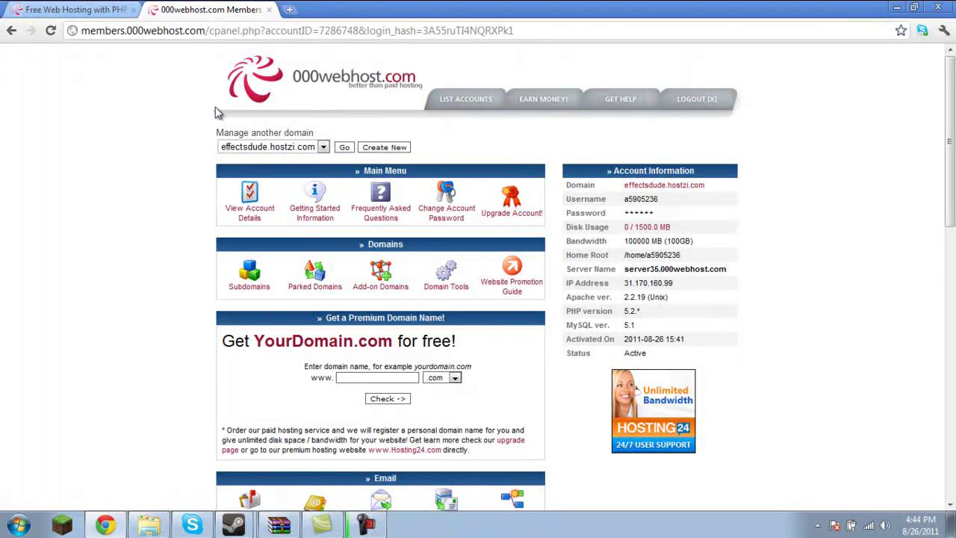
# Step: Scroll to the Files section and open View FTP Details for effectsdude.hostzi.com
pyautogui.moveTo(952, 129); pyautogui.dragTo(945, 219)
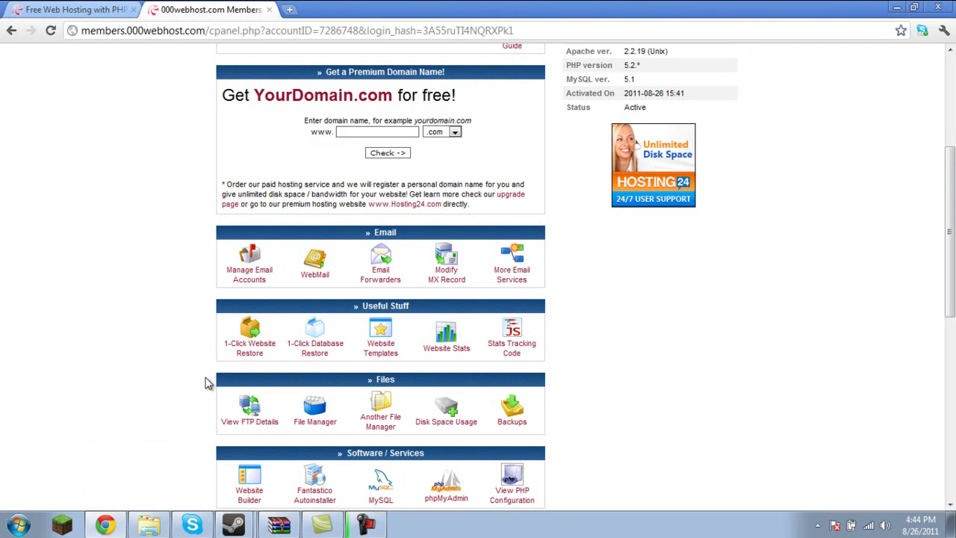
pyautogui.click(238, 427)
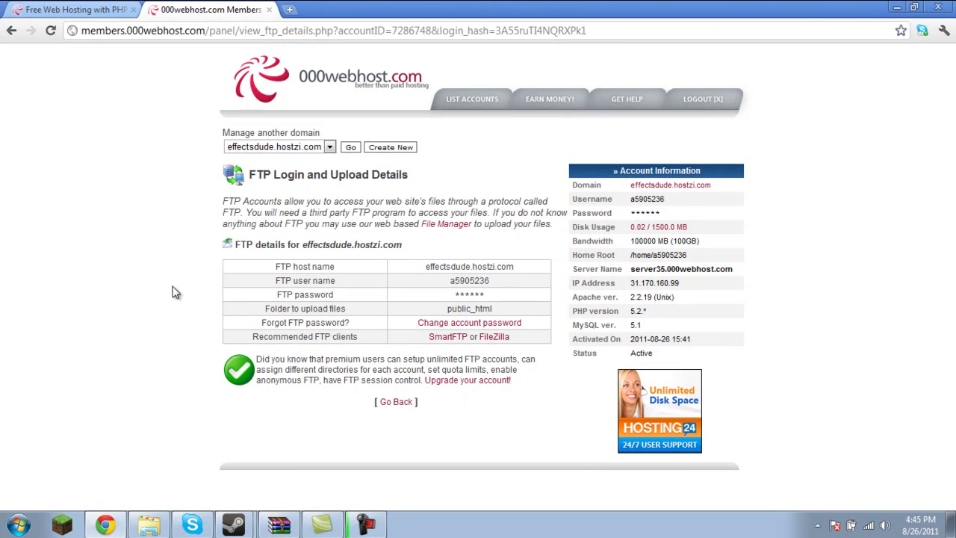
# Step: Launch FileZilla and paste the FTP host name effectsdude.hostzi.com into its Host field
pyautogui.click(18, 524)
pyautogui.write('file')
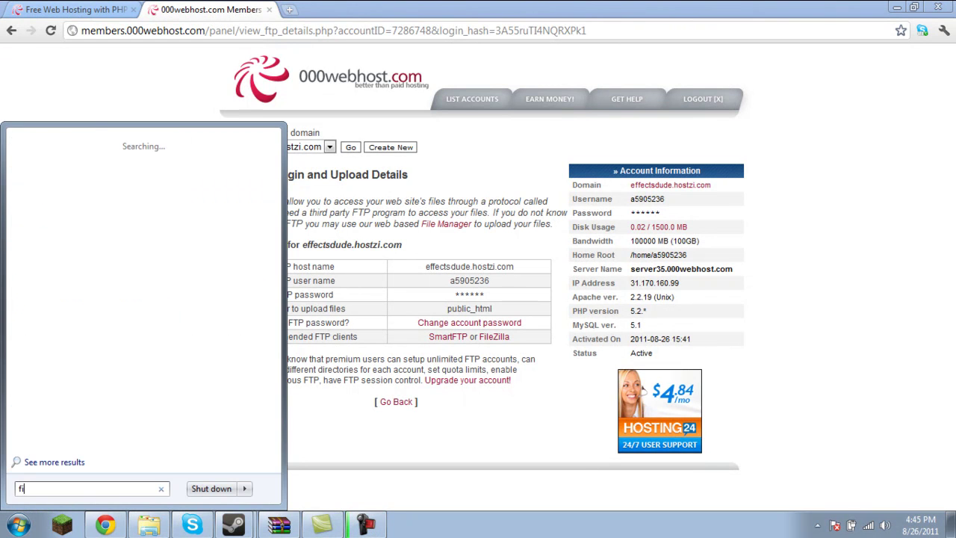
pyautogui.click(99, 165)
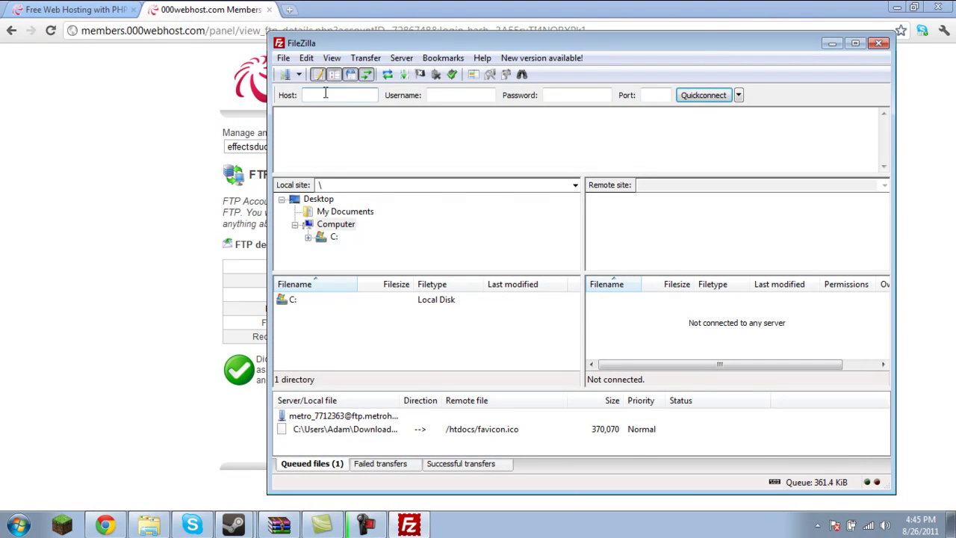
pyautogui.click(143, 216)
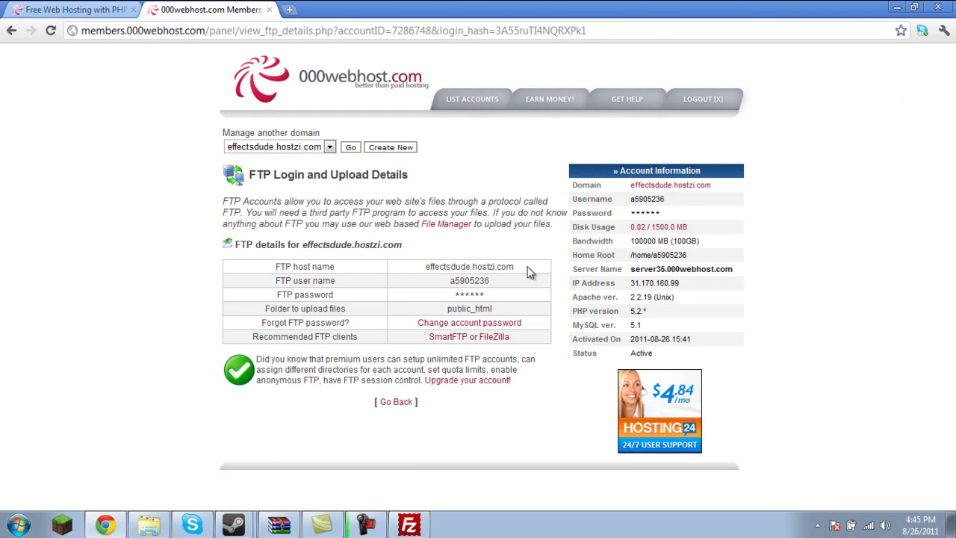
pyautogui.moveTo(529, 267); pyautogui.dragTo(425, 262)
pyautogui.rightClick(433, 263)
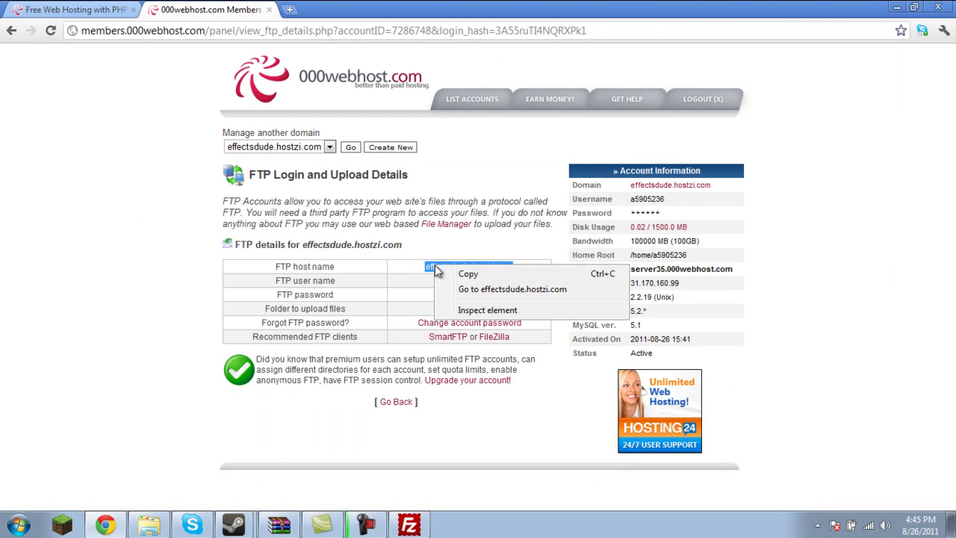
pyautogui.click(456, 271)
pyautogui.click(409, 525)
pyautogui.hotkey('ctrl', 'v')
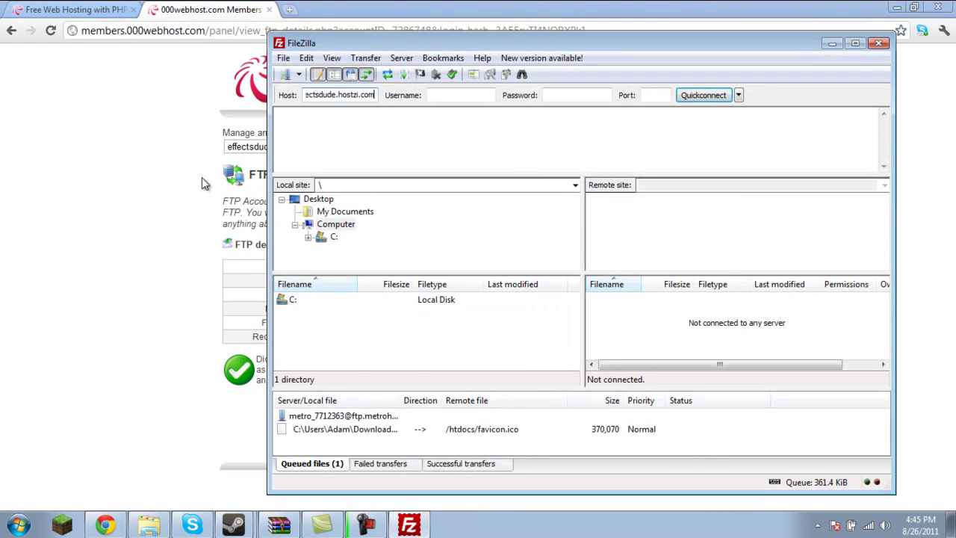
# Step: Copy the FTP user name into FileZilla, enter the account password and connect
pyautogui.click(69, 231)
pyautogui.moveTo(490, 281); pyautogui.dragTo(449, 280)
pyautogui.rightClick(455, 280)
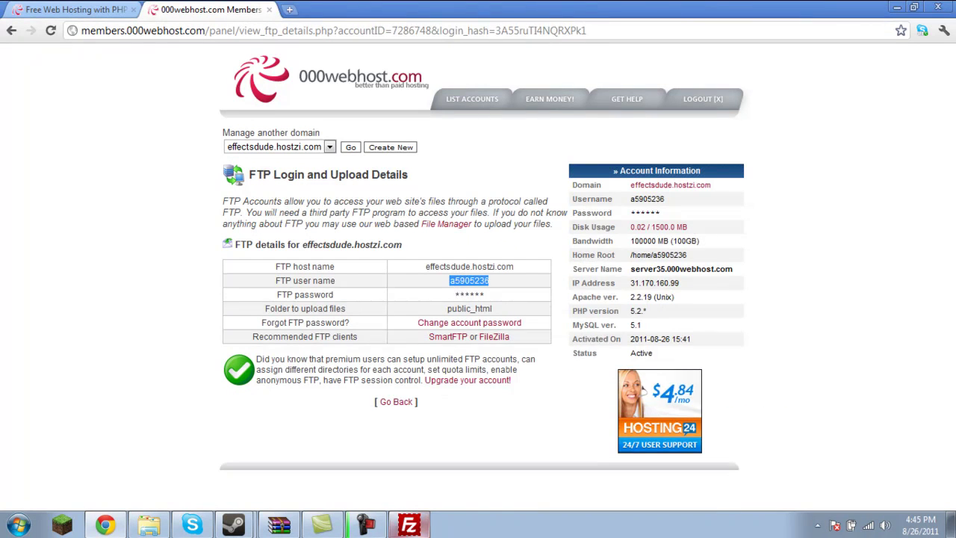
pyautogui.click(408, 525)
pyautogui.click(433, 95)
pyautogui.hotkey('ctrl', 'v')
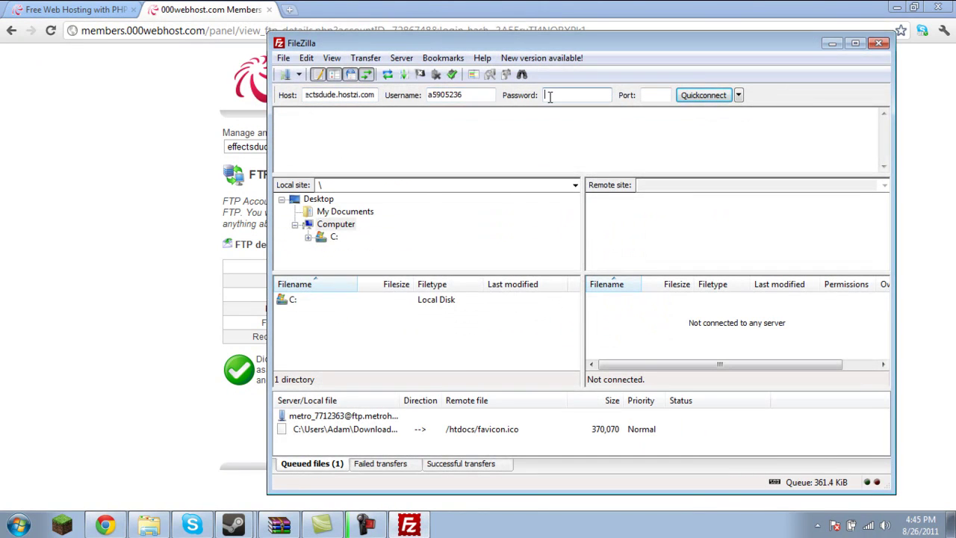
pyautogui.write('••')
pyautogui.press('Return')
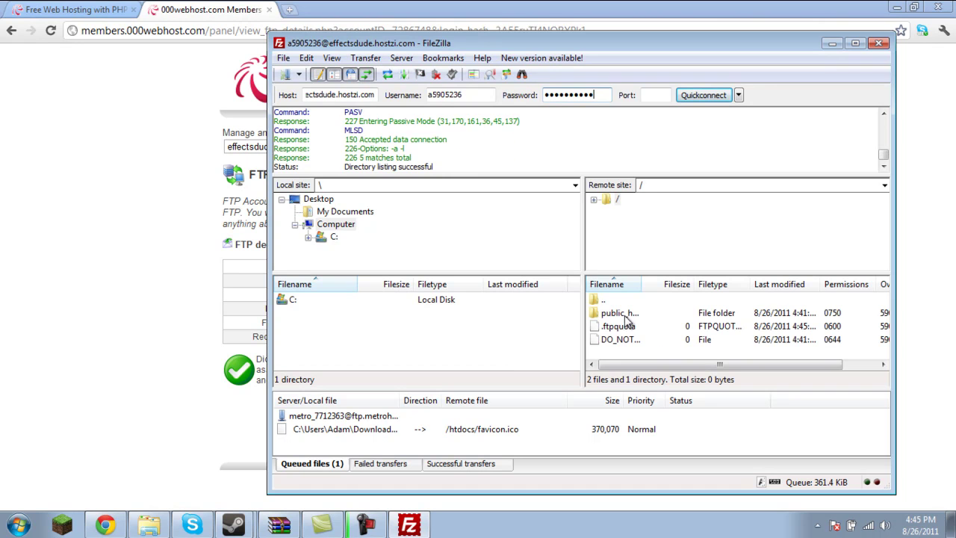
# Step: Open the server's public_html folder, showing .htaccess and default.php, then return to the browser
pyautogui.doubleClick(614, 313)
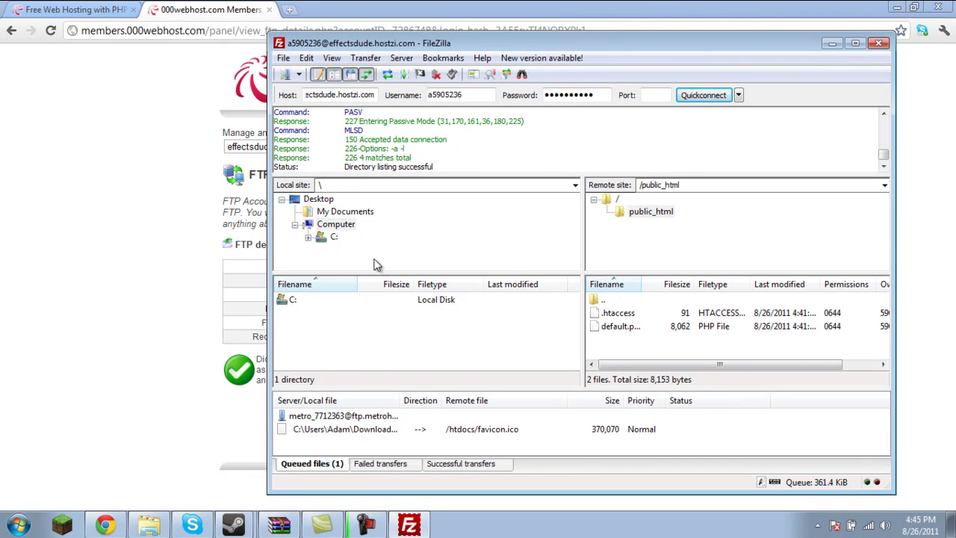
pyautogui.click(107, 235)
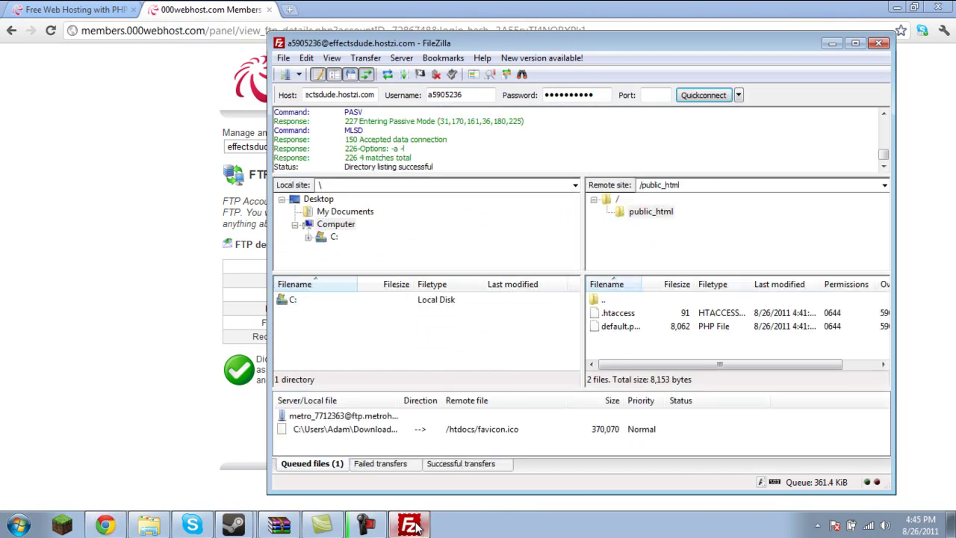
pyautogui.click(409, 525)
pyautogui.click(196, 179)
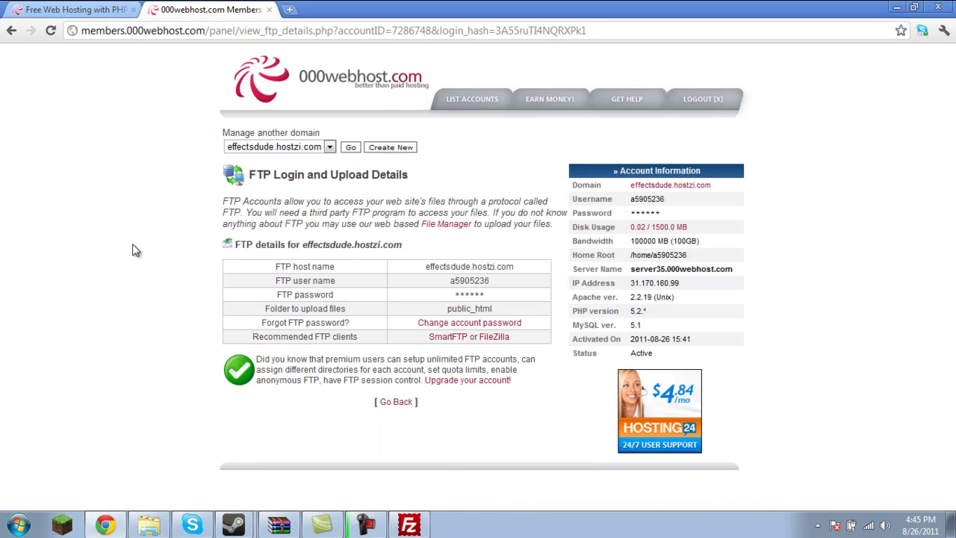
# Step: Check the hosted welcome page, then delete default.php from public_html, leaving only .htaccess
pyautogui.click(670, 185)
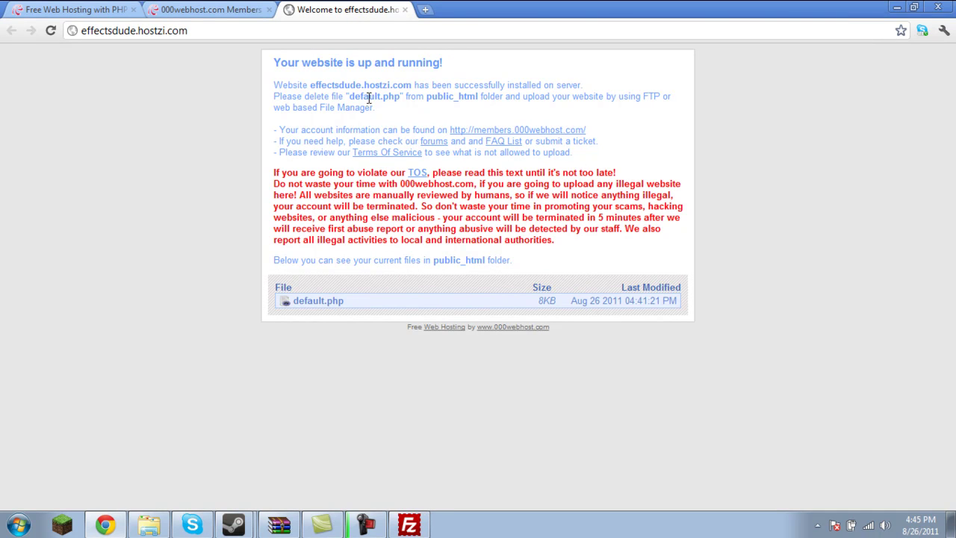
pyautogui.click(408, 524)
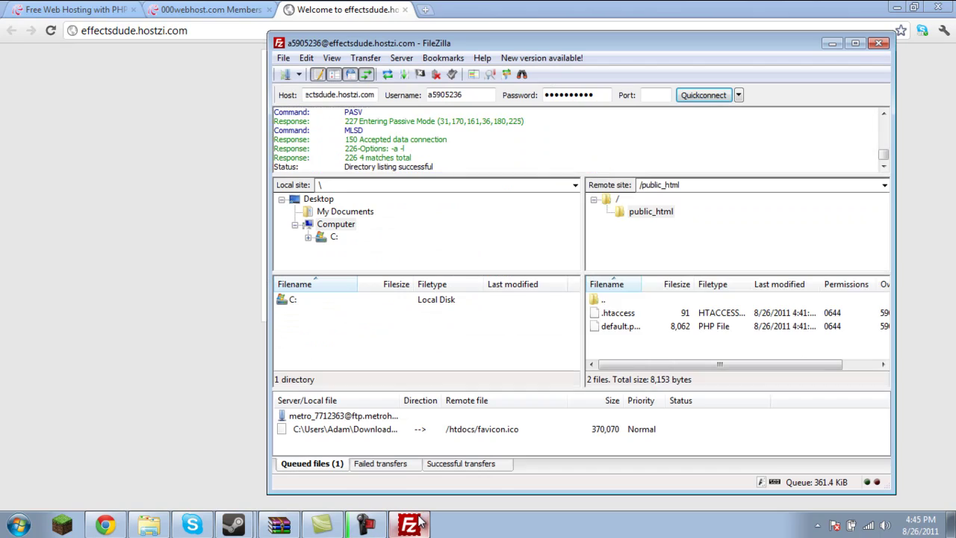
pyautogui.click(631, 330)
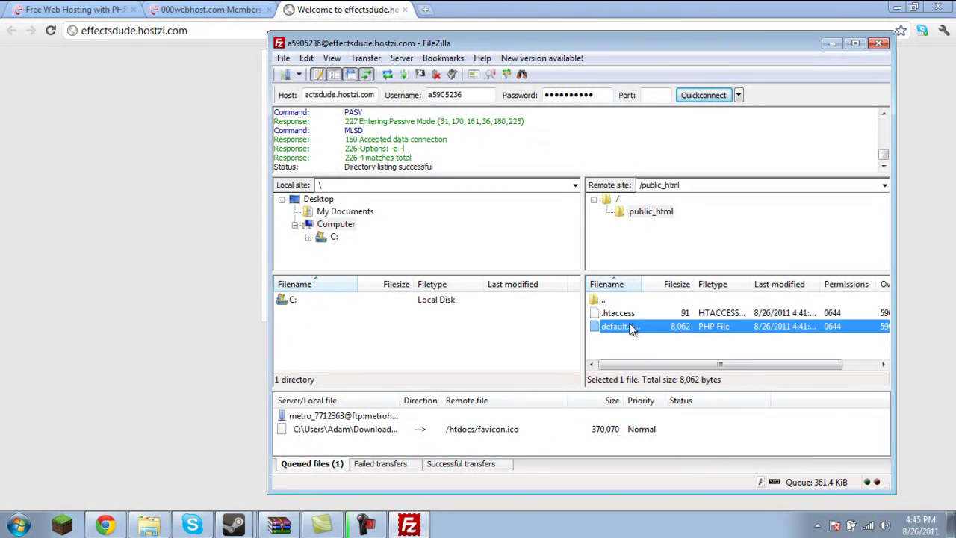
pyautogui.click(247, 219)
pyautogui.click(408, 525)
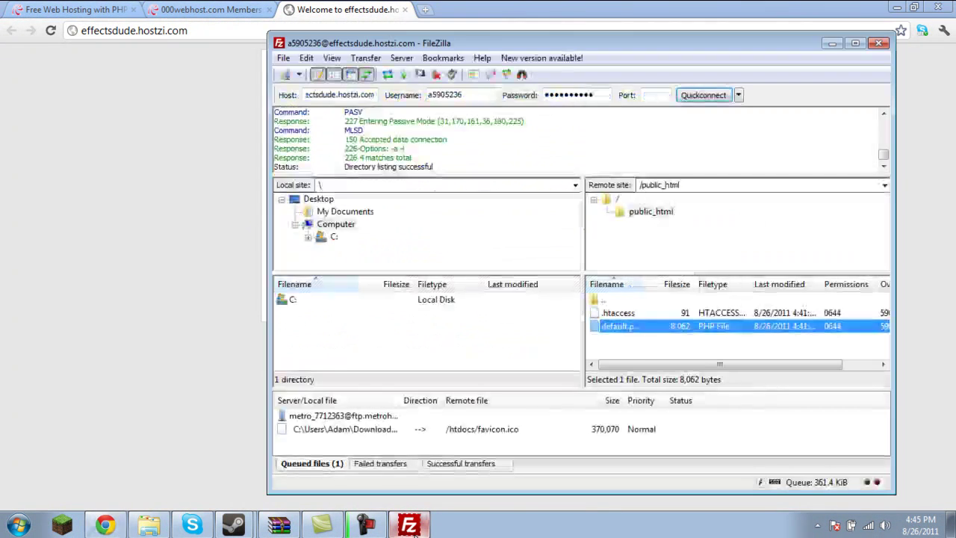
pyautogui.press('Delete')
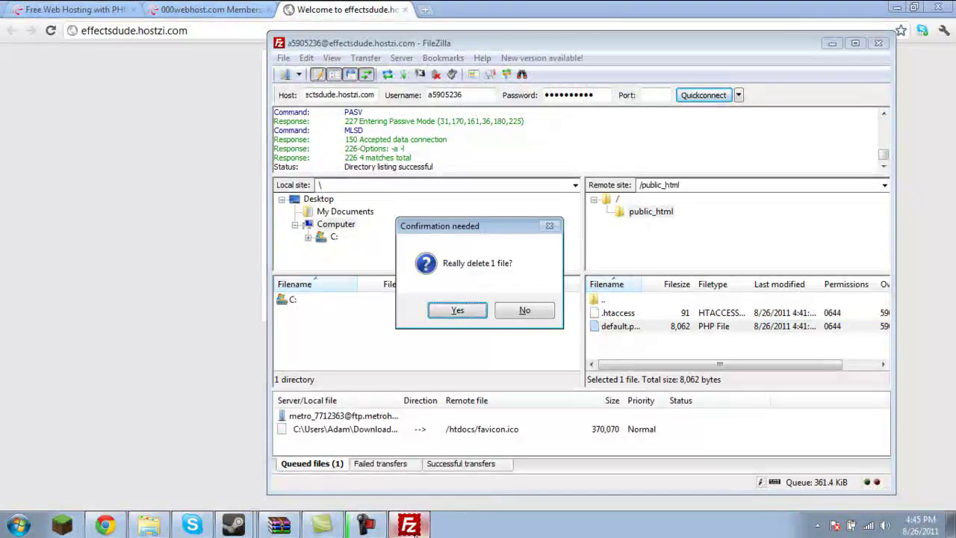
pyautogui.click(462, 314)
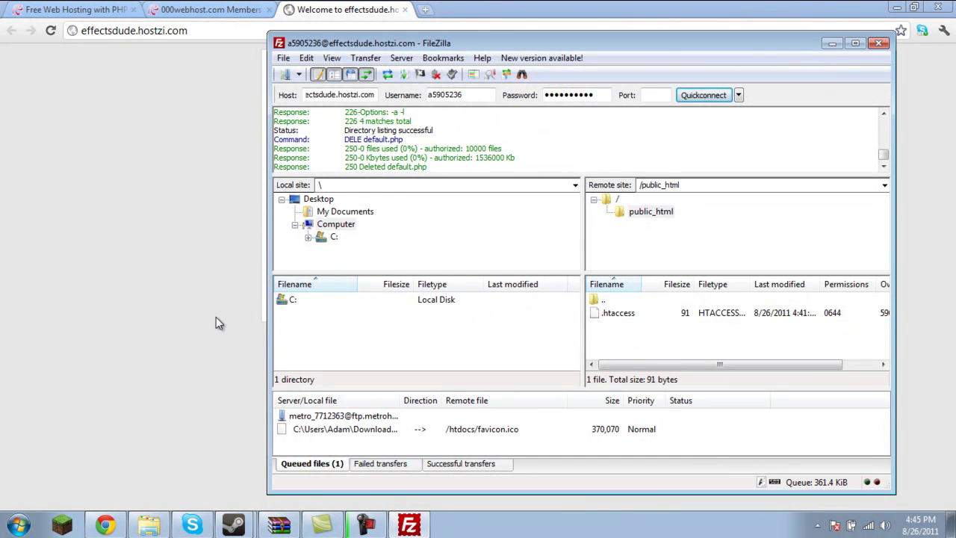
# Step: Open the archive's site folder in WinRAR and preview index.html, the Progress Business Company homepage
pyautogui.click(278, 525)
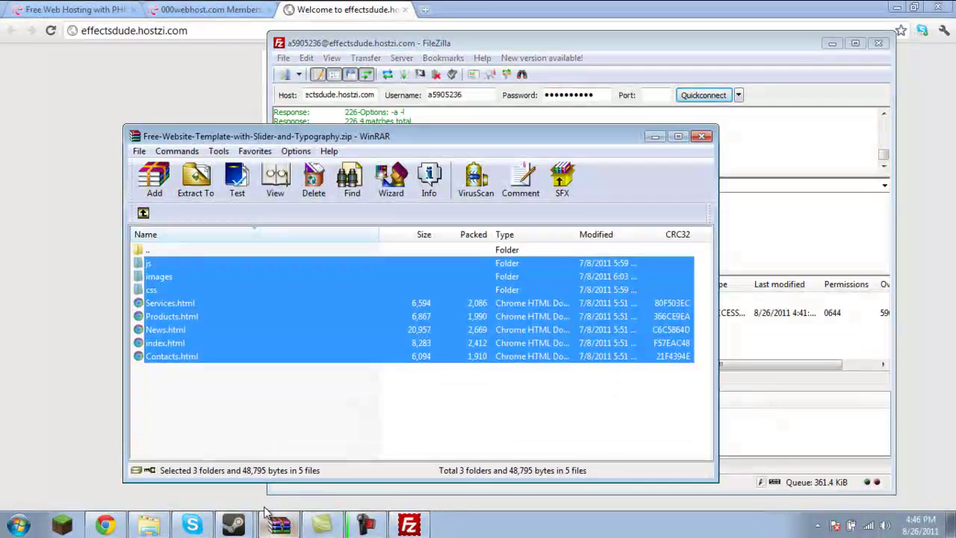
pyautogui.doubleClick(144, 250)
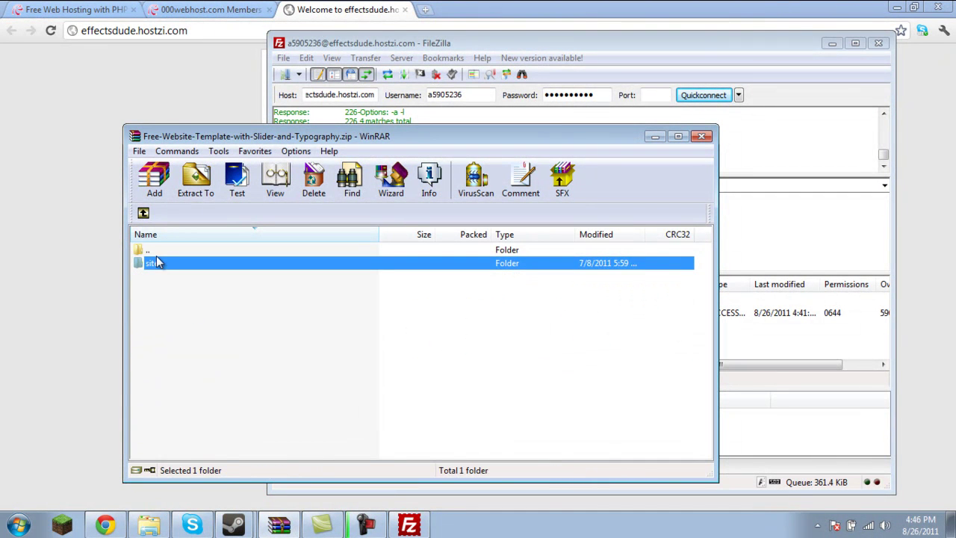
pyautogui.doubleClick(156, 261)
pyautogui.moveTo(165, 139); pyautogui.dragTo(152, 97)
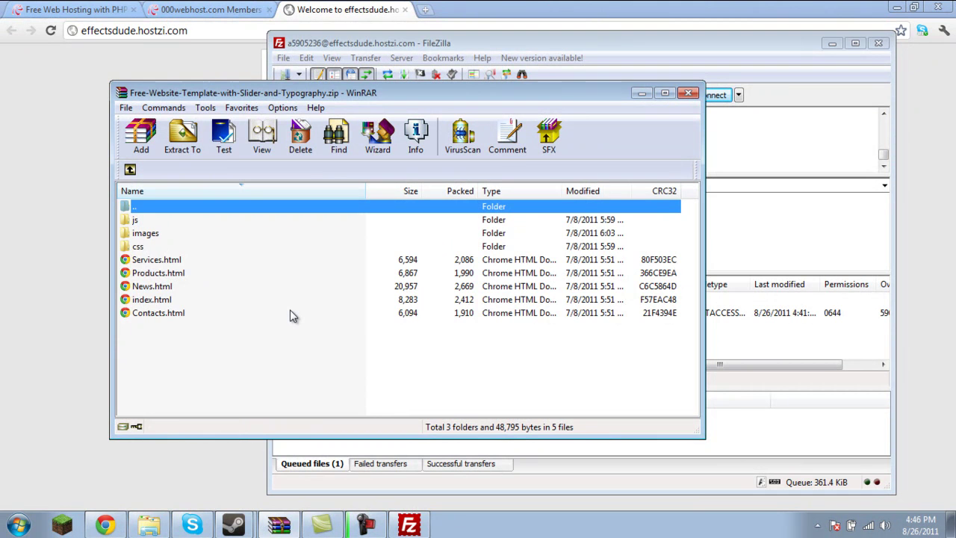
pyautogui.doubleClick(153, 299)
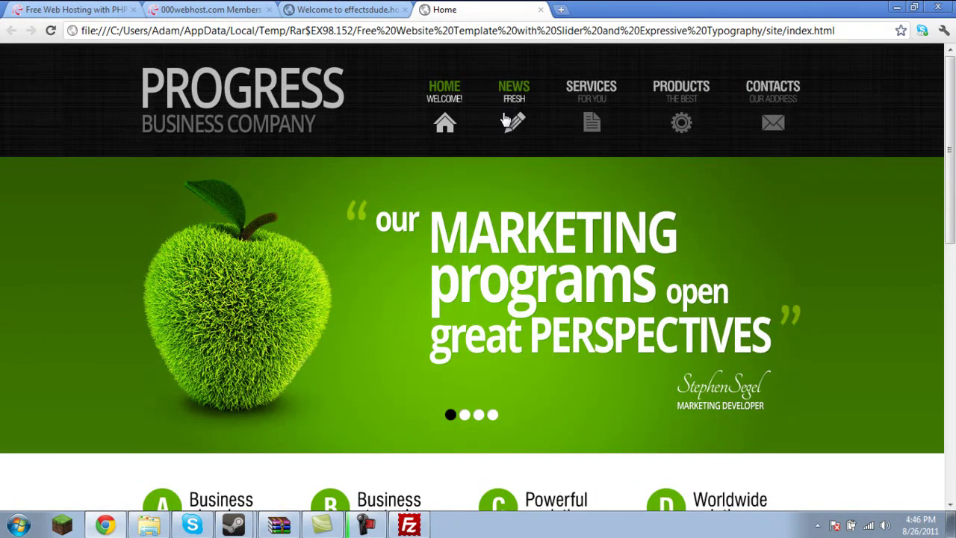
# Step: Preview the template's News and Services pages in Chrome
pyautogui.click(428, 30)
pyautogui.click(519, 99)
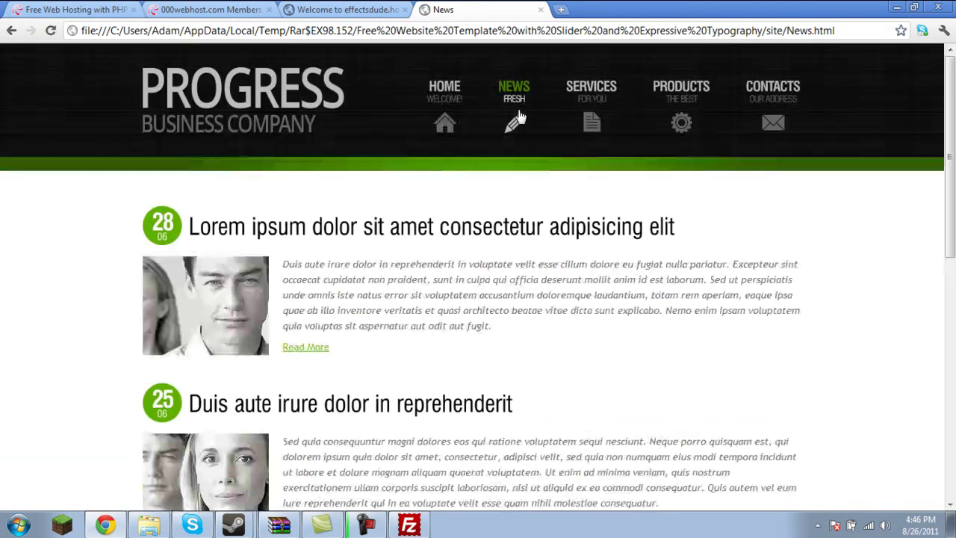
pyautogui.click(571, 118)
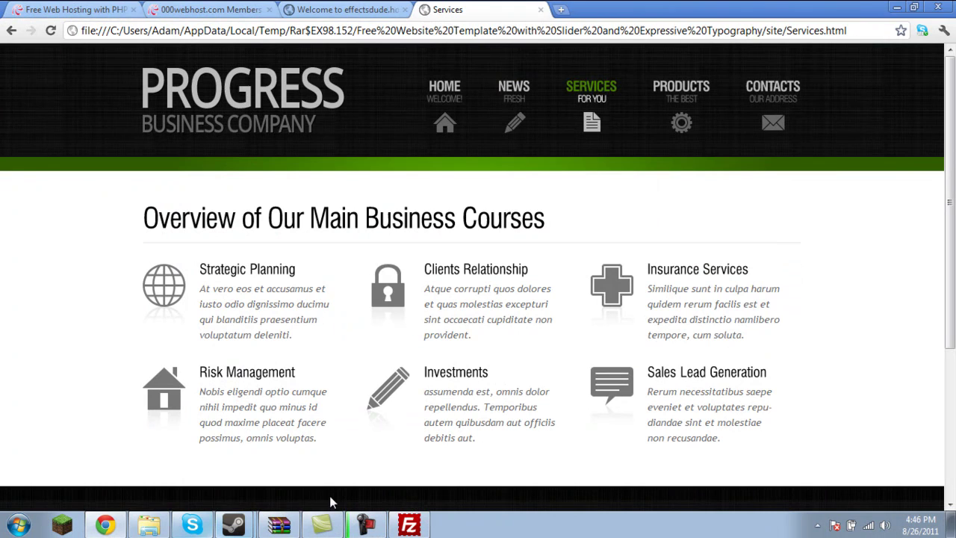
# Step: Browse the css folder inside the template archive in WinRAR
pyautogui.click(148, 526)
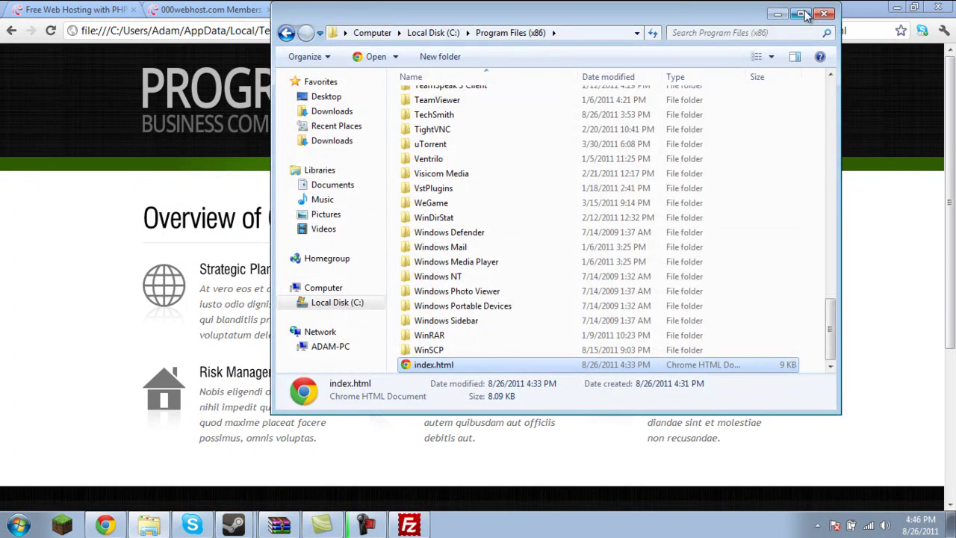
pyautogui.click(777, 13)
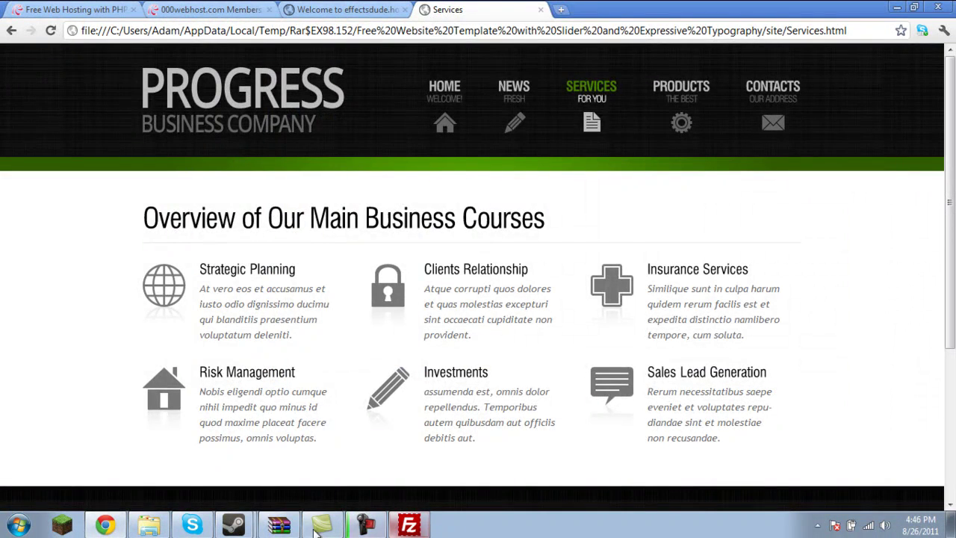
pyautogui.click(278, 525)
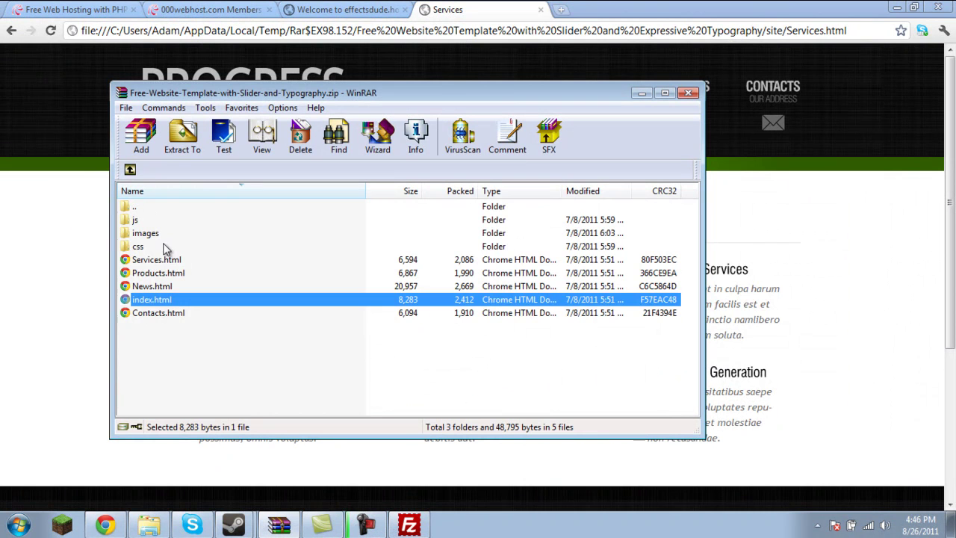
pyautogui.doubleClick(137, 248)
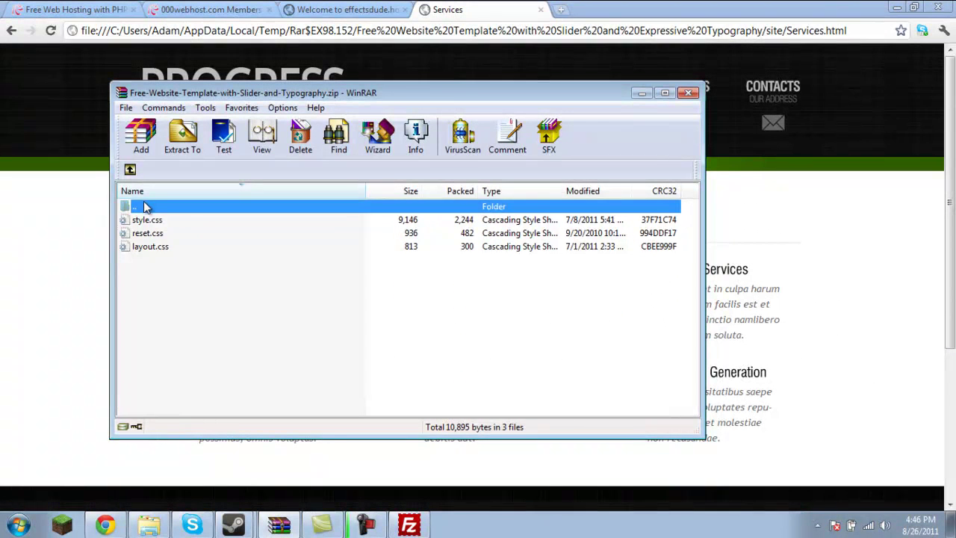
pyautogui.doubleClick(146, 207)
pyautogui.doubleClick(138, 249)
pyautogui.click(69, 248)
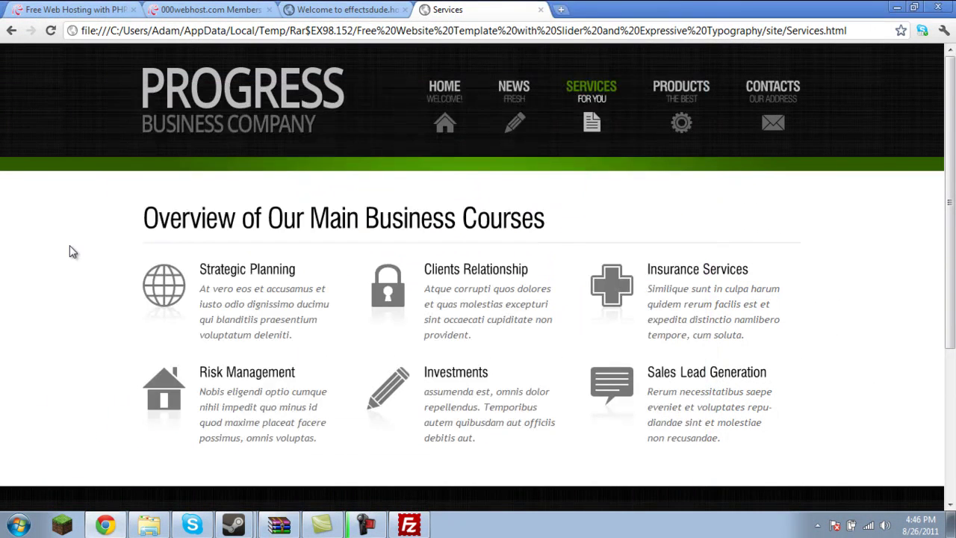
# Step: Return to the template's Home page and scroll through it
pyautogui.click(444, 109)
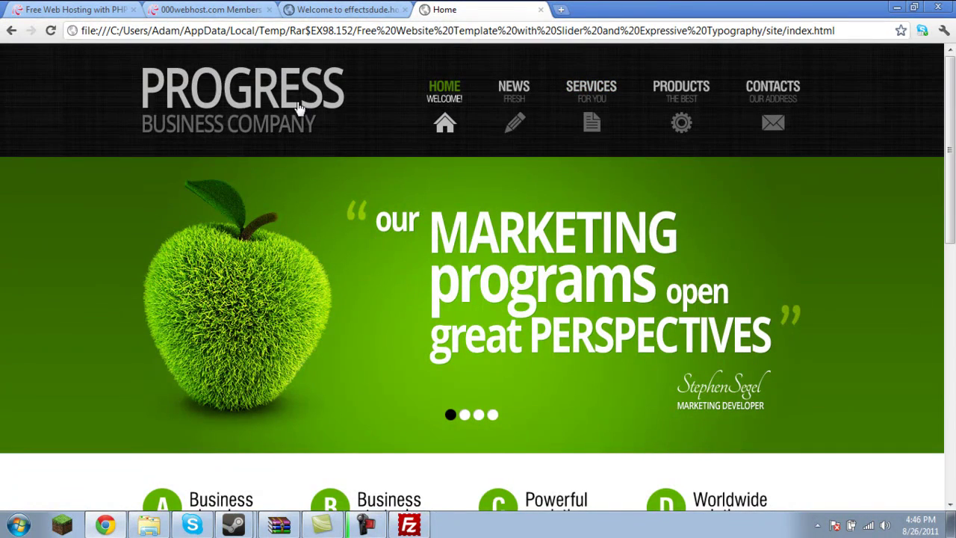
pyautogui.scroll(-4, 700, 271)
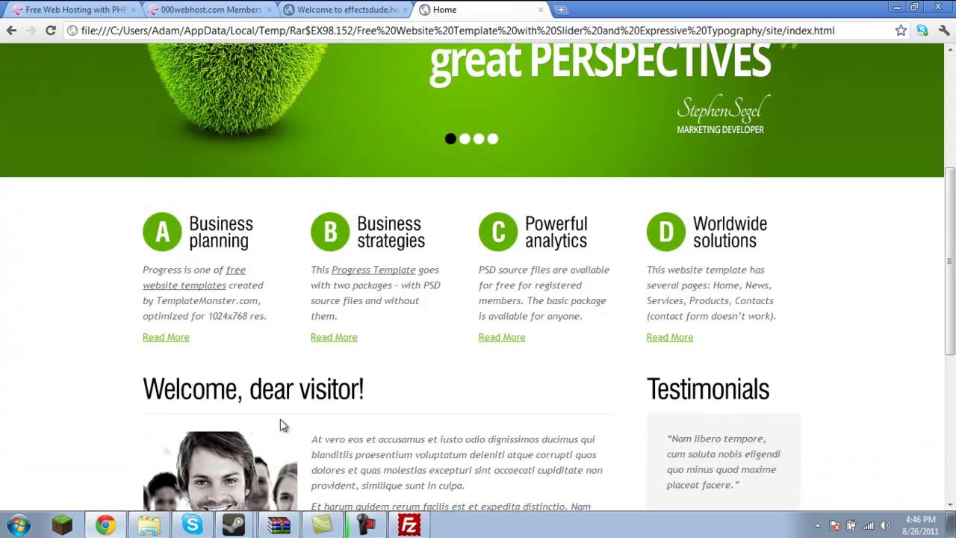
pyautogui.scroll(4, 581, 426)
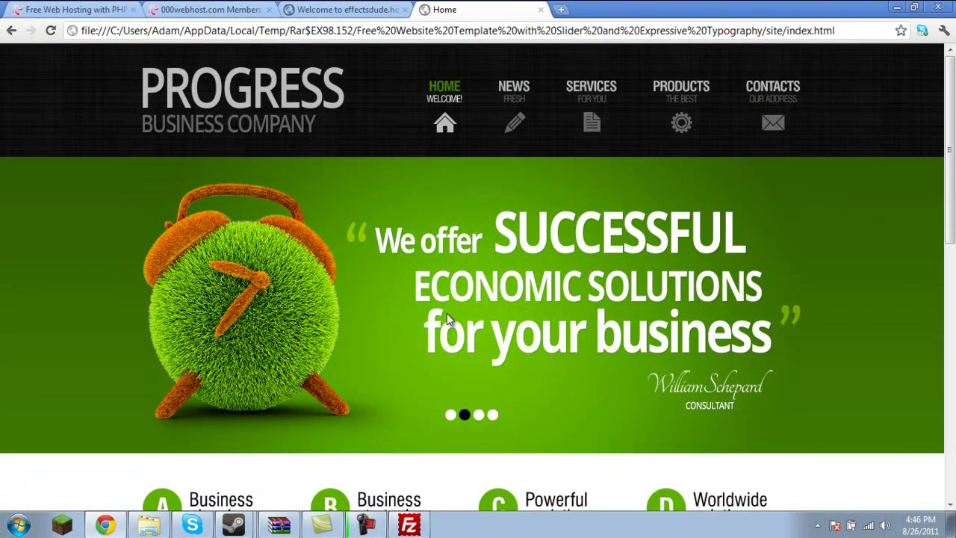
pyautogui.moveTo(952, 119)
pyautogui.mouseDown()
pyautogui.moveTo(953, 263)
pyautogui.moveTo(953, 120)
pyautogui.mouseUp()
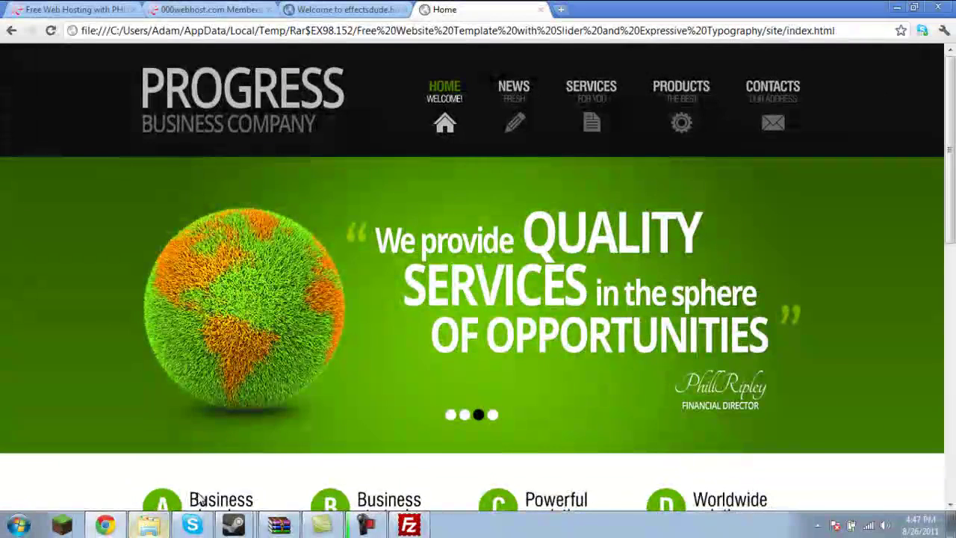
# Step: Open the archive's images folder and view the page4_img6.jpg image
pyautogui.click(279, 525)
pyautogui.doubleClick(162, 209)
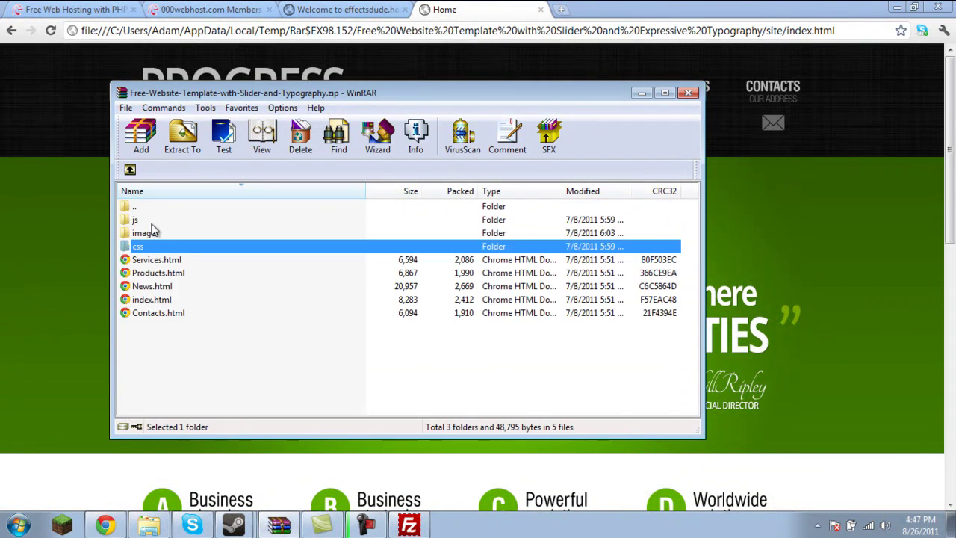
pyautogui.doubleClick(153, 233)
pyautogui.click(199, 236)
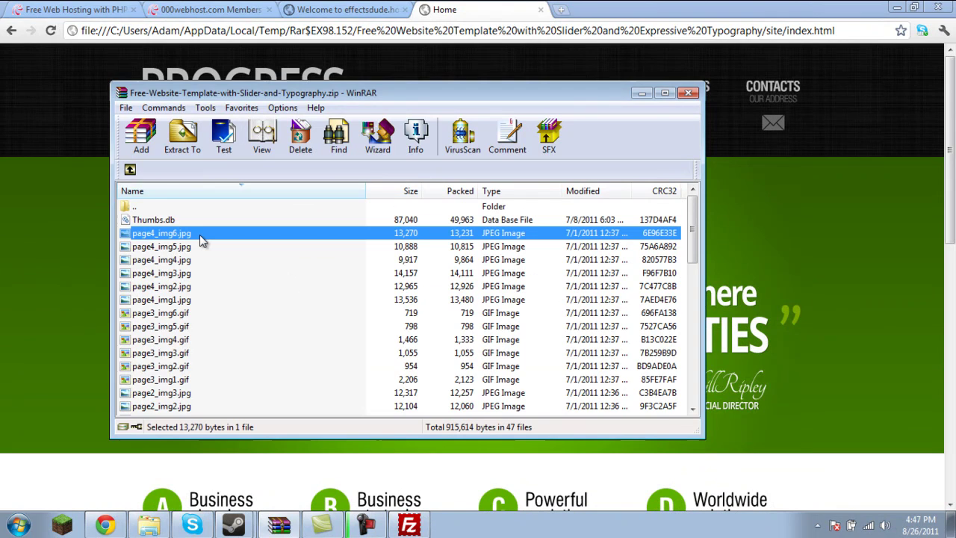
pyautogui.doubleClick(200, 234)
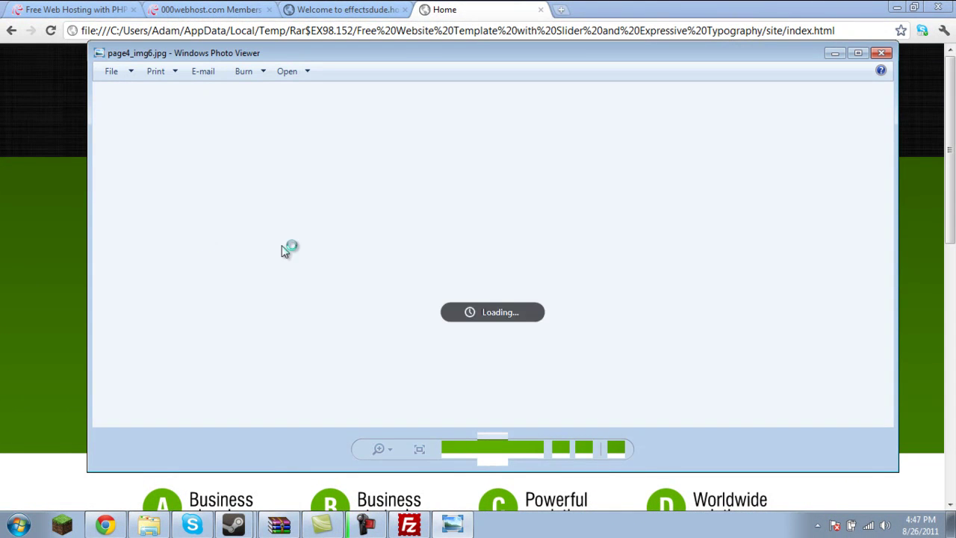
pyautogui.click(882, 53)
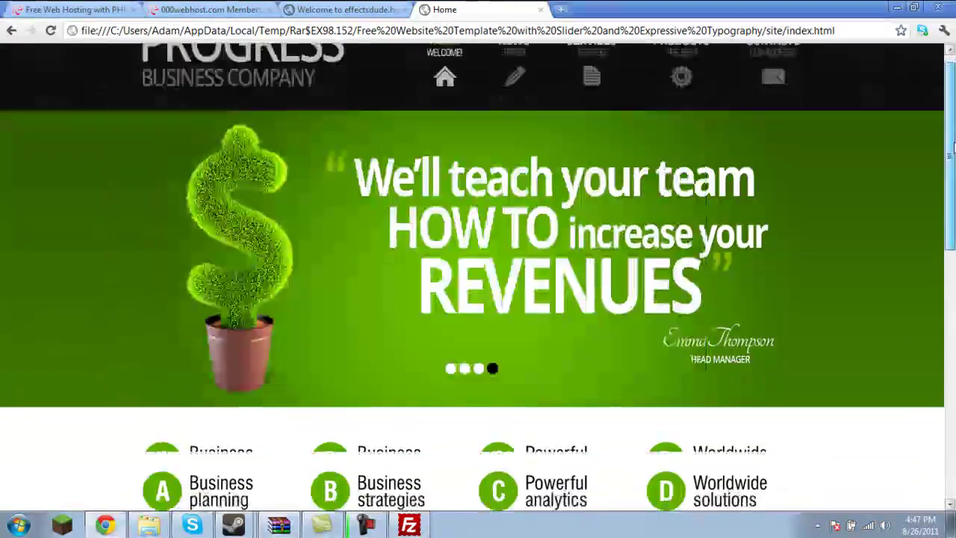
# Step: Scroll through the template's News, Services, Products and Home pages in turn
pyautogui.scroll(-3, 918, 137)
pyautogui.scroll(3, 917, 137)
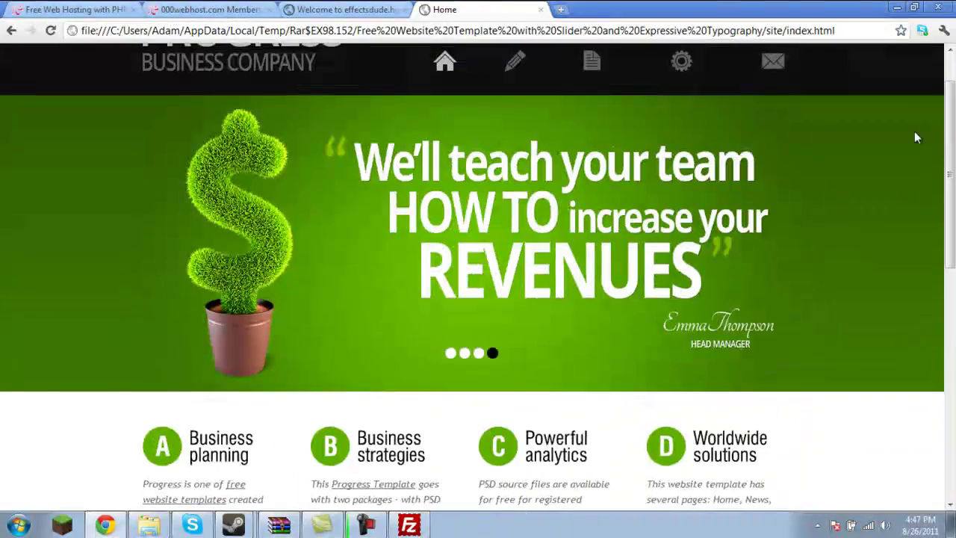
pyautogui.click(532, 66)
pyautogui.scroll(-10, 681, 224)
pyautogui.scroll(10, 680, 224)
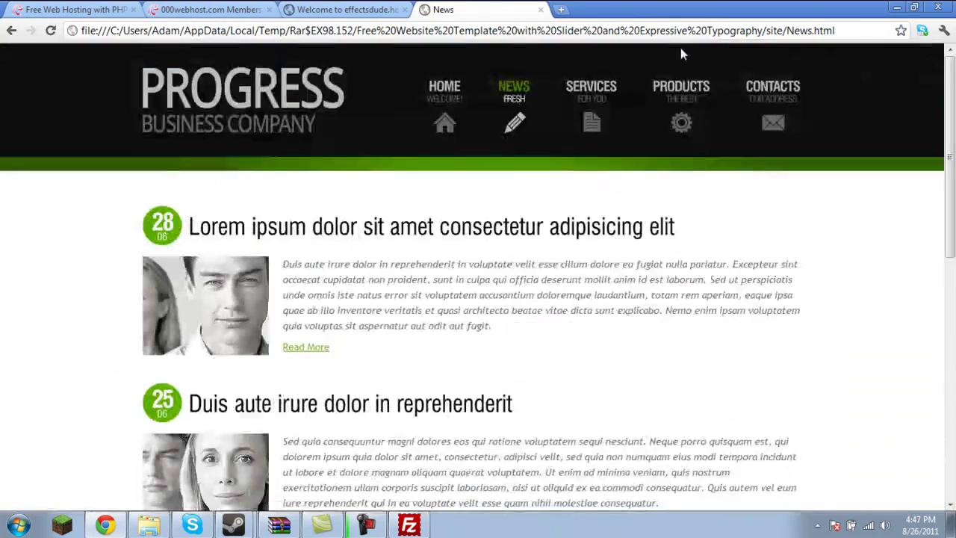
pyautogui.click(597, 97)
pyautogui.scroll(-3, 613, 112)
pyautogui.scroll(2, 612, 112)
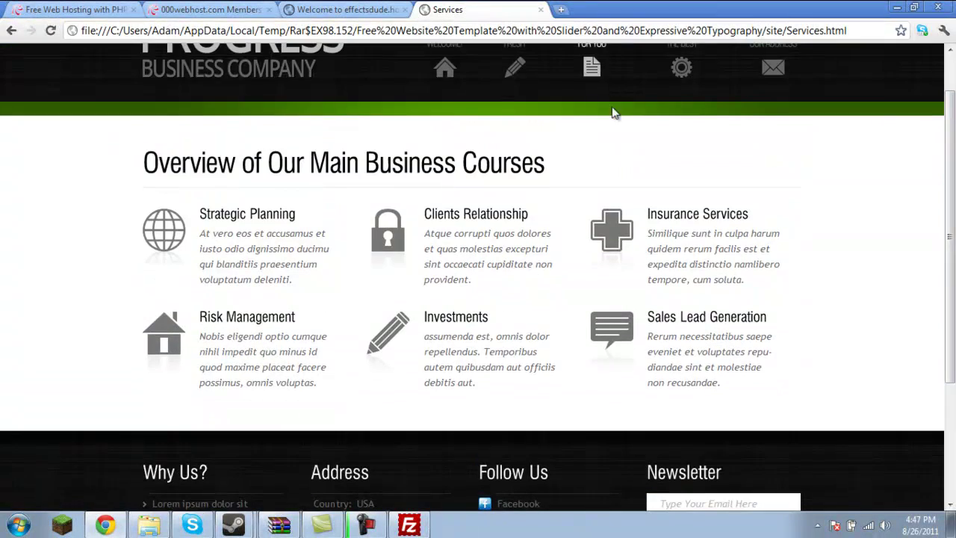
pyautogui.click(698, 47)
pyautogui.scroll(-3, 716, 348)
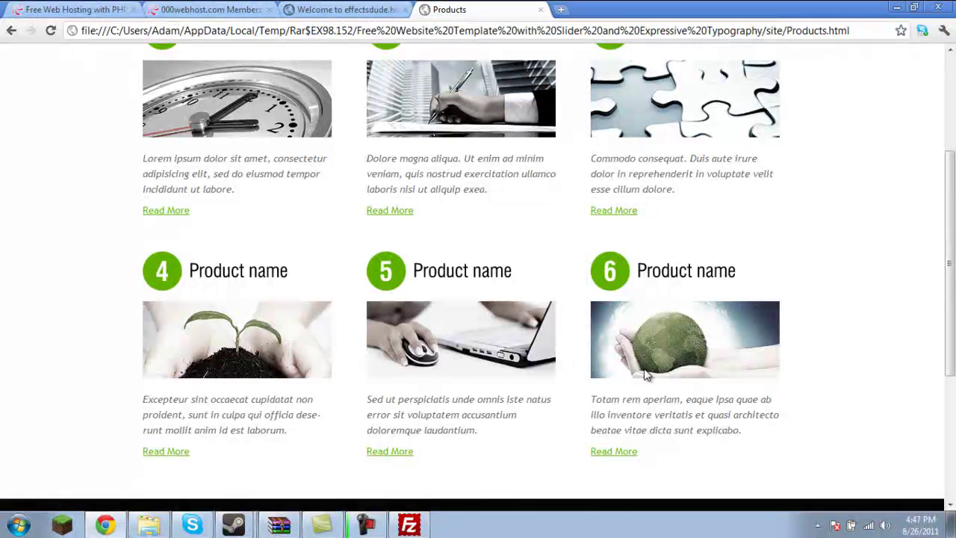
pyautogui.scroll(1, 538, 426)
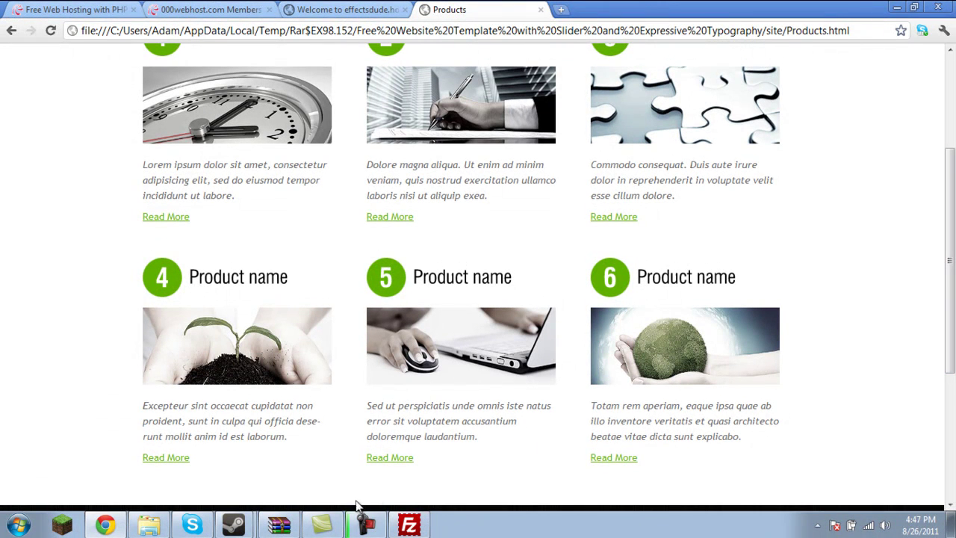
pyautogui.scroll(3, 299, 406)
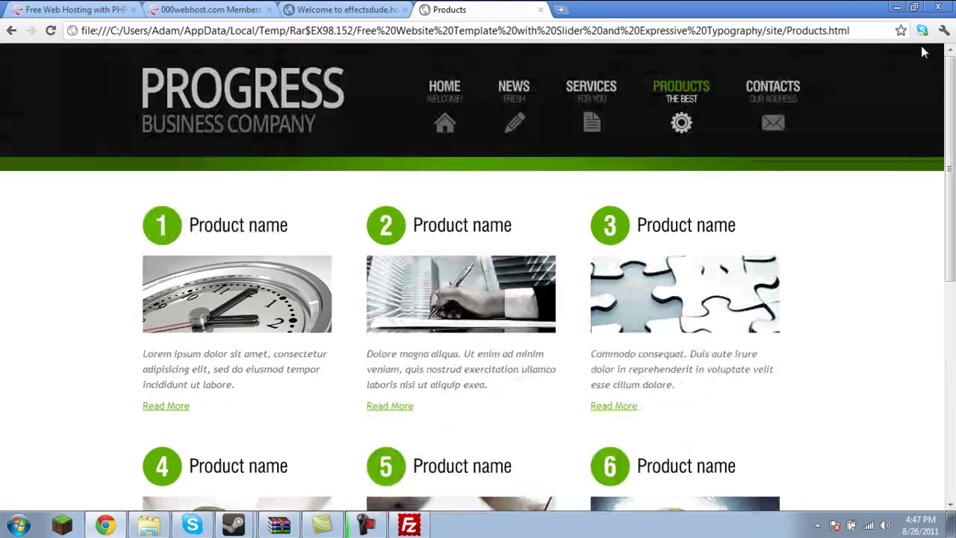
pyautogui.click(446, 113)
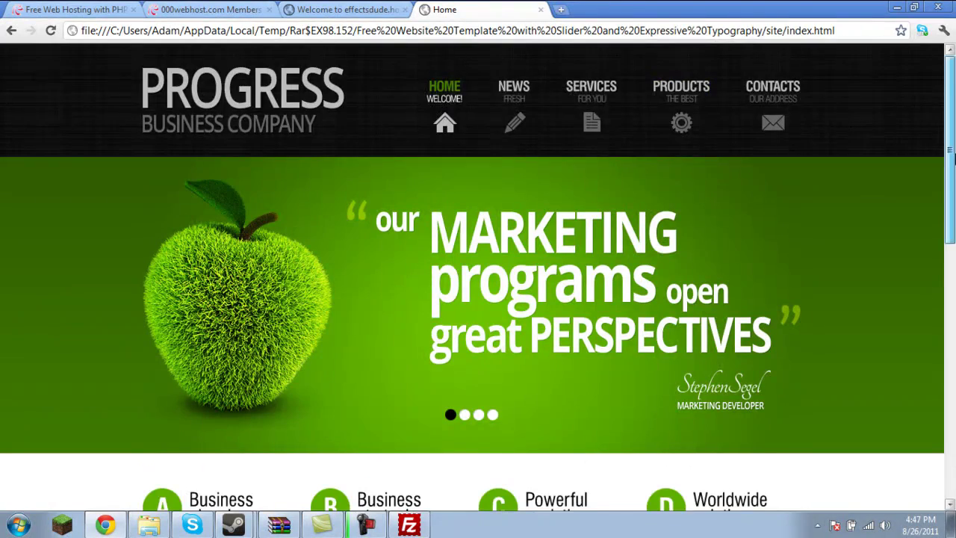
pyautogui.scroll(-3, 725, 197)
# Step: Drag the template's css, images, js folders and HTML pages from WinRAR into public_html
pyautogui.click(408, 525)
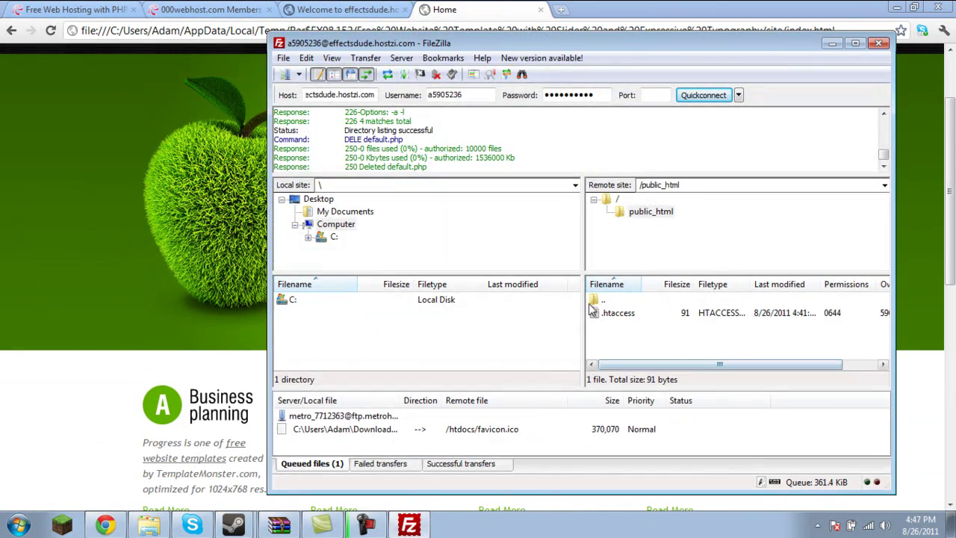
pyautogui.click(278, 525)
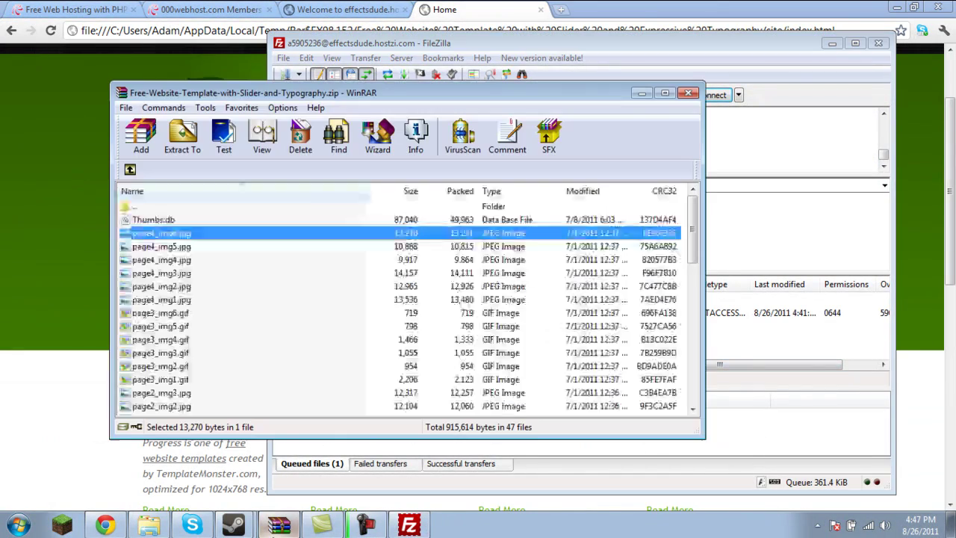
pyautogui.doubleClick(159, 212)
pyautogui.moveTo(174, 345); pyautogui.dragTo(149, 222)
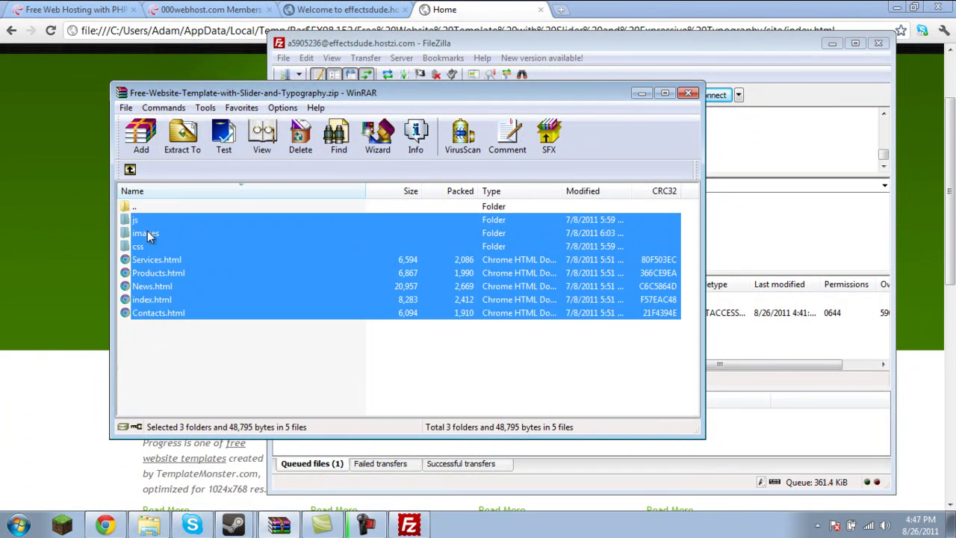
pyautogui.moveTo(505, 293); pyautogui.dragTo(774, 356)
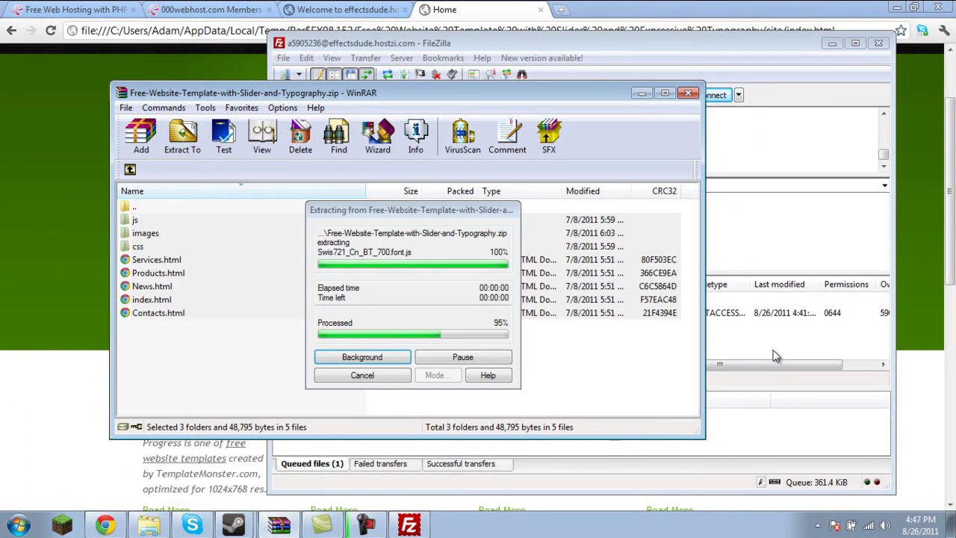
pyautogui.click(774, 355)
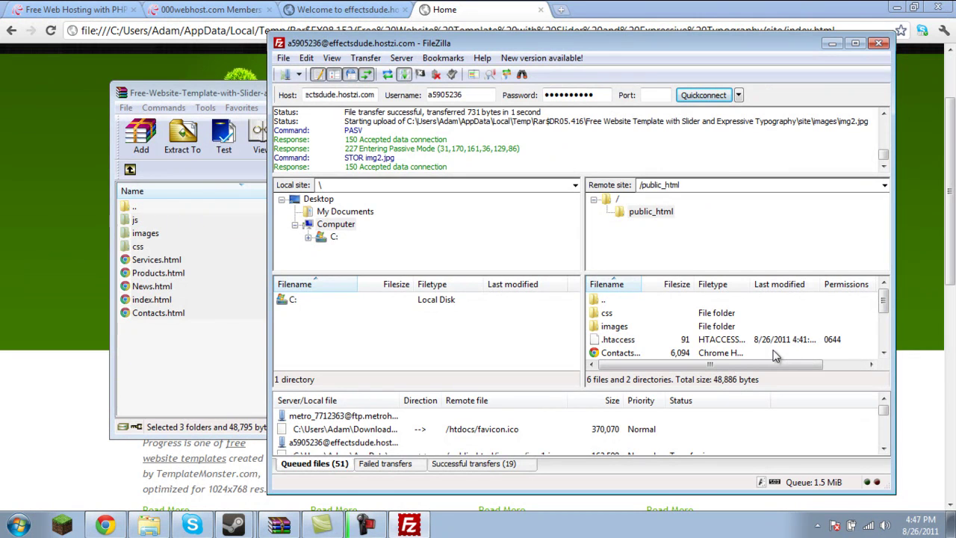
pyautogui.hotkey('alt', 'Tab')
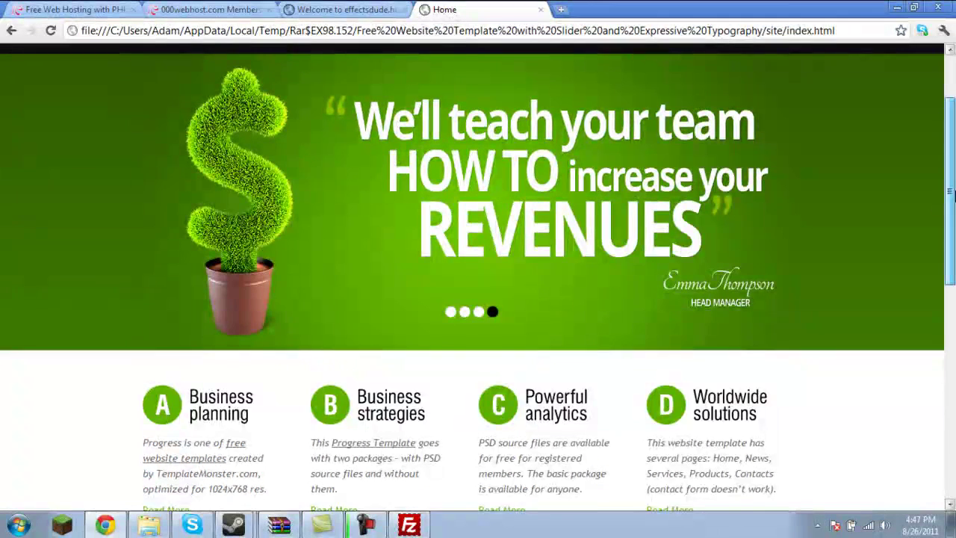
pyautogui.scroll(2, 564, 301)
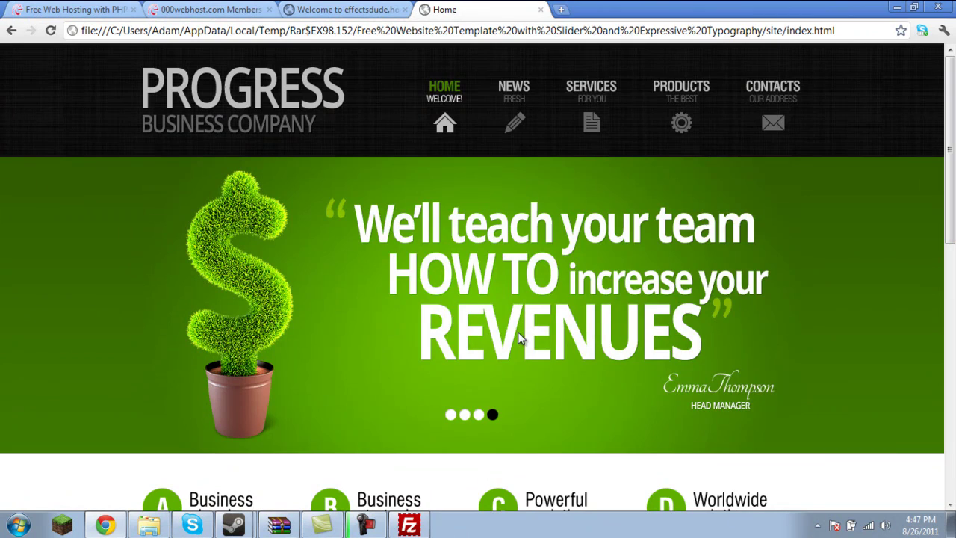
# Step: Watch FileZilla finish all 69 transfers, leaving css, images and js in public_html
pyautogui.click(407, 525)
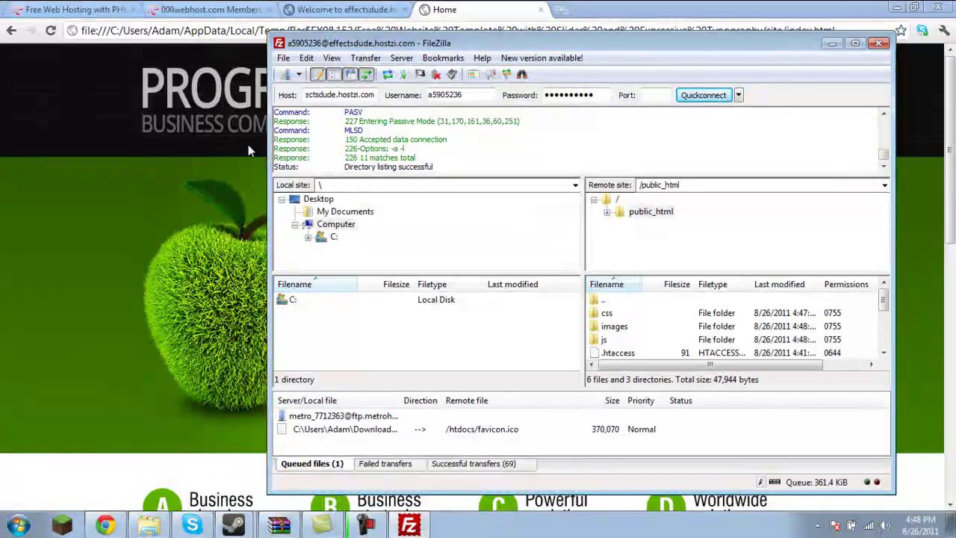
# Step: Reload effectsdude.hostzi.com in Chrome so it shows the Progress Business Company template
pyautogui.click(346, 9)
pyautogui.click(51, 31)
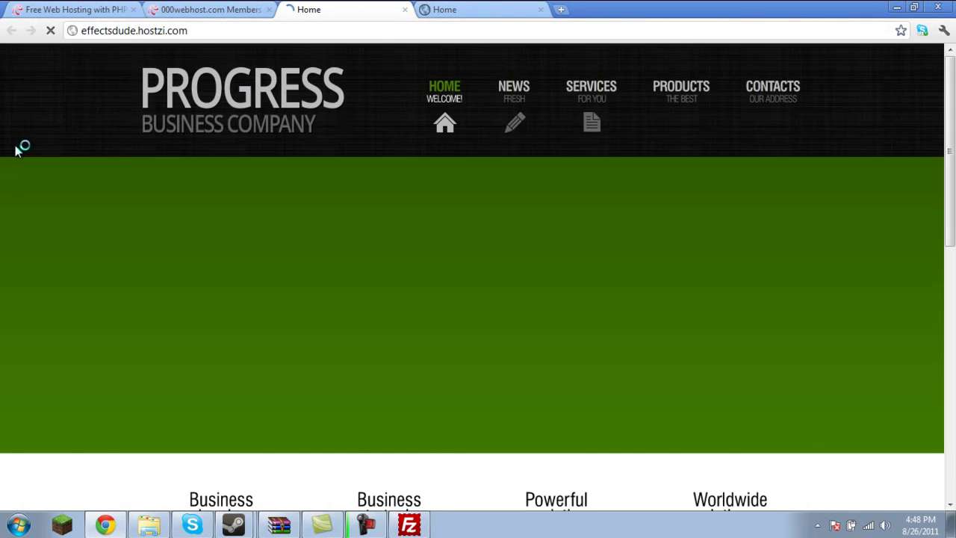
pyautogui.moveTo(224, 31); pyautogui.dragTo(84, 23)
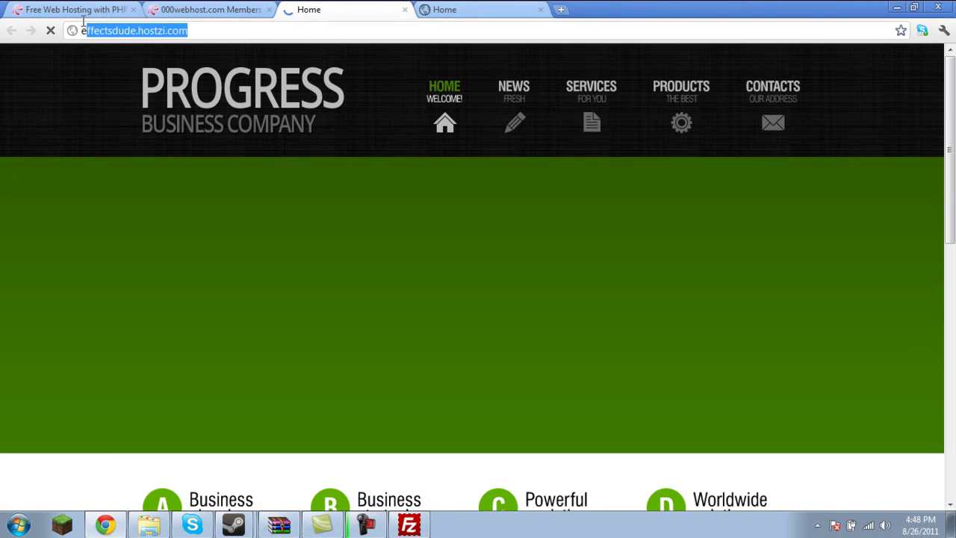
pyautogui.click(78, 29)
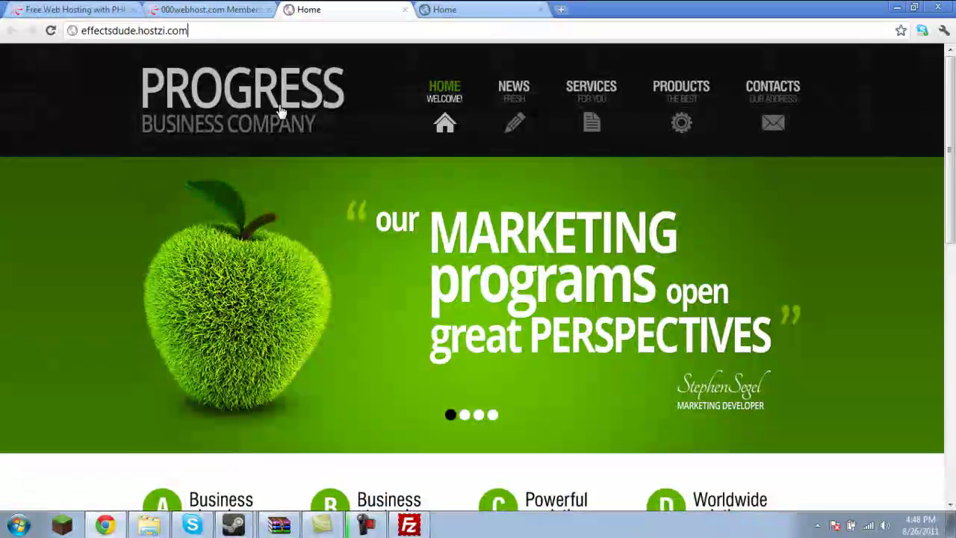
pyautogui.moveTo(222, 34); pyautogui.dragTo(119, 43)
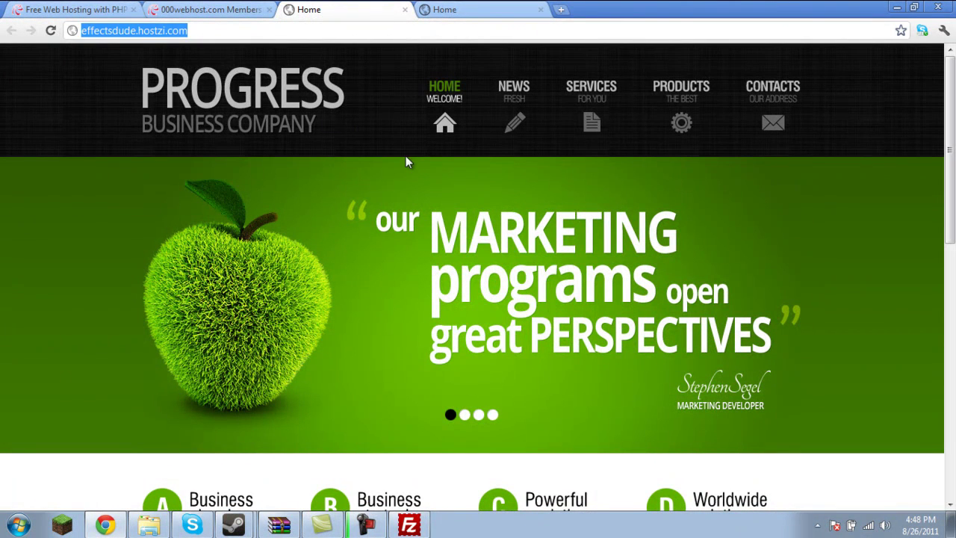
pyautogui.moveTo(950, 121)
pyautogui.mouseDown()
pyautogui.moveTo(950, 130)
pyautogui.moveTo(949, 122)
pyautogui.mouseUp()
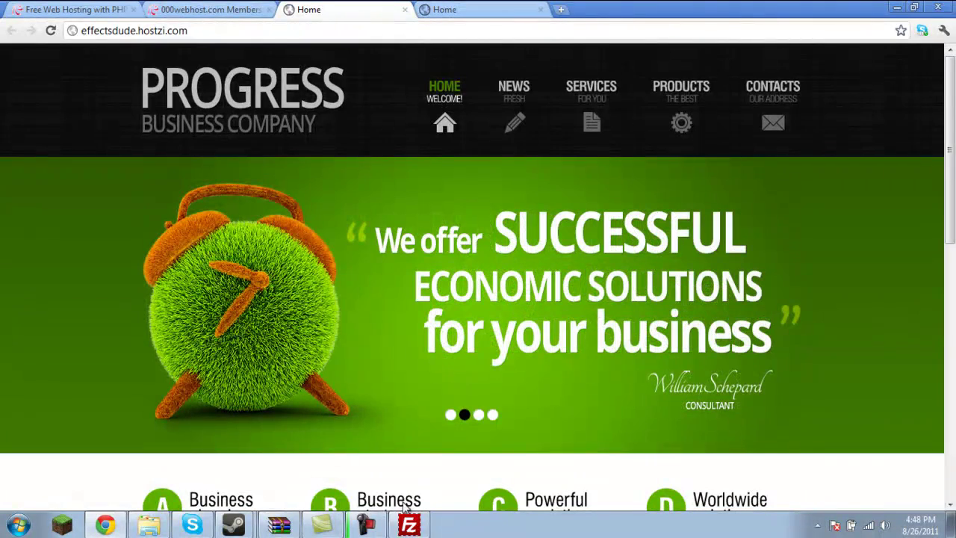
# Step: Download the server's index.html into the local user folder in FileZilla
pyautogui.click(408, 525)
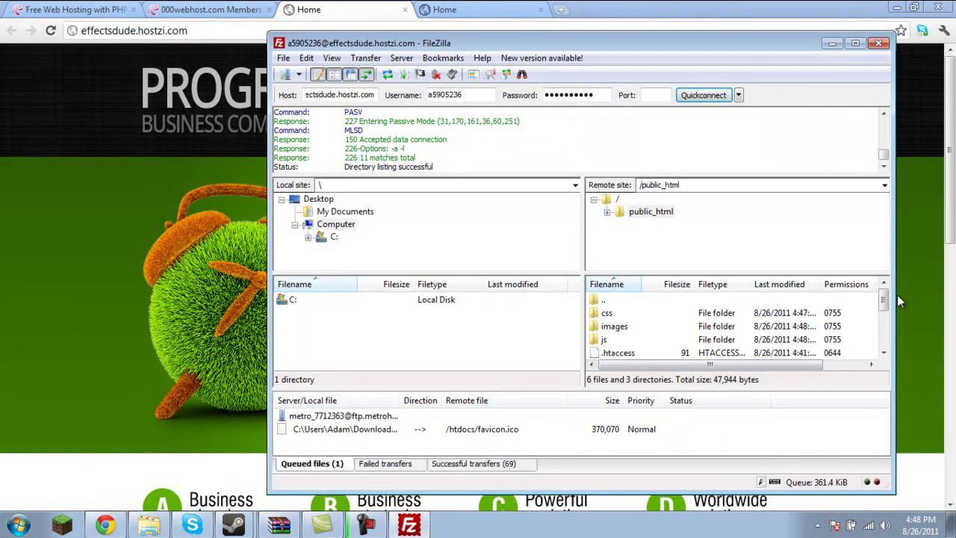
pyautogui.moveTo(884, 299); pyautogui.dragTo(886, 357)
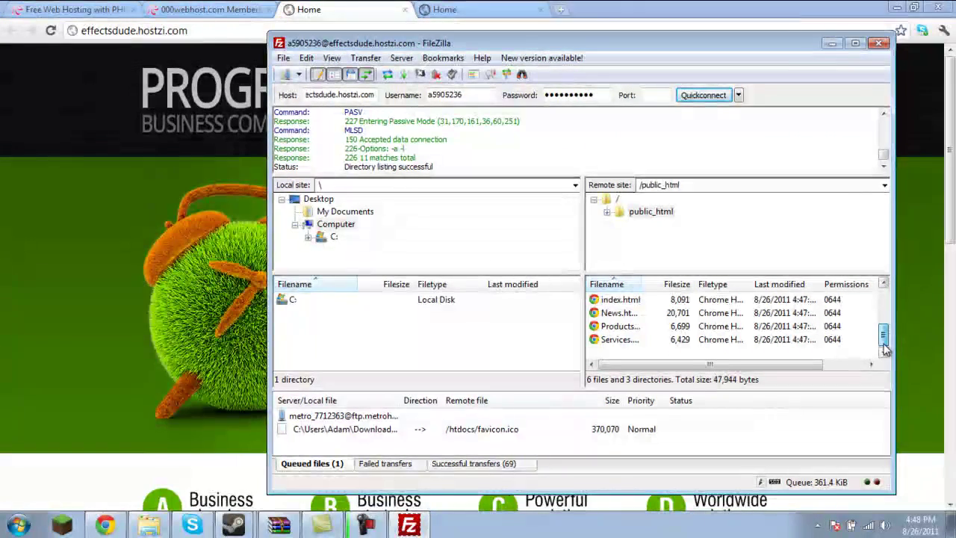
pyautogui.click(336, 215)
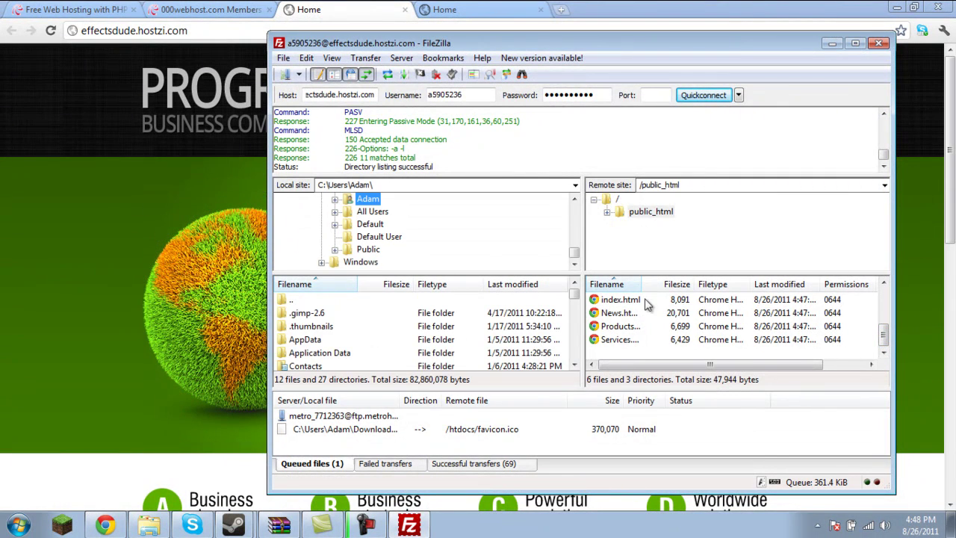
pyautogui.moveTo(628, 302); pyautogui.dragTo(569, 311)
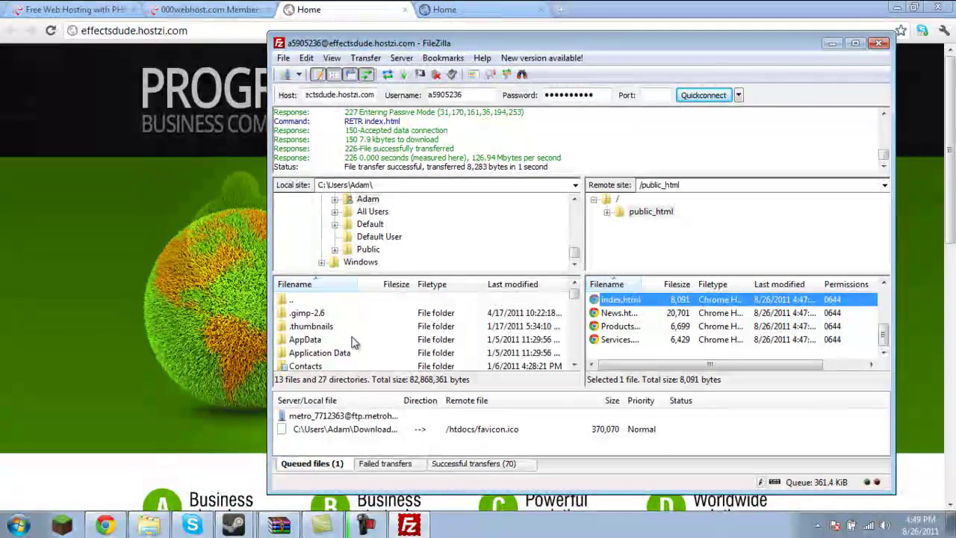
# Step: Browse the Downloads and Documents folders in Explorer, then close that window
pyautogui.click(149, 525)
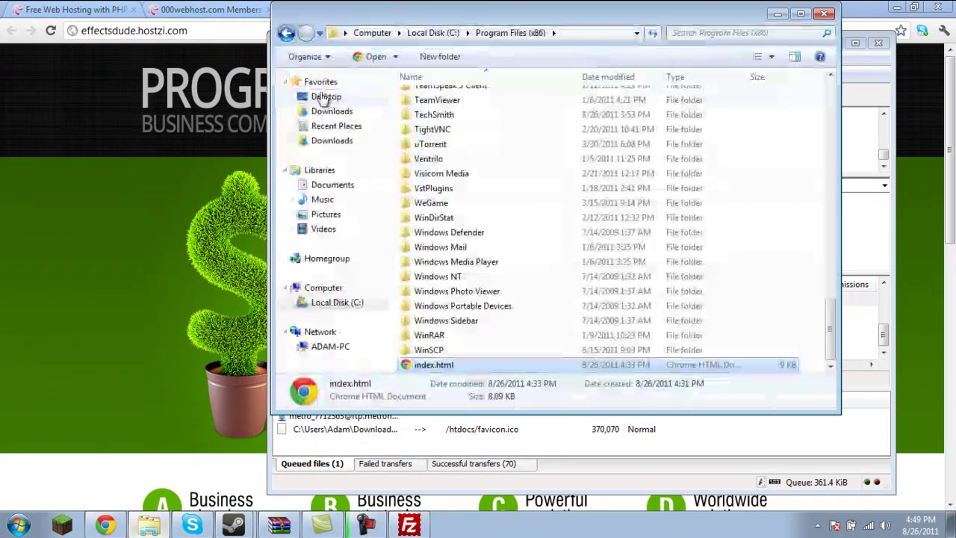
pyautogui.click(331, 110)
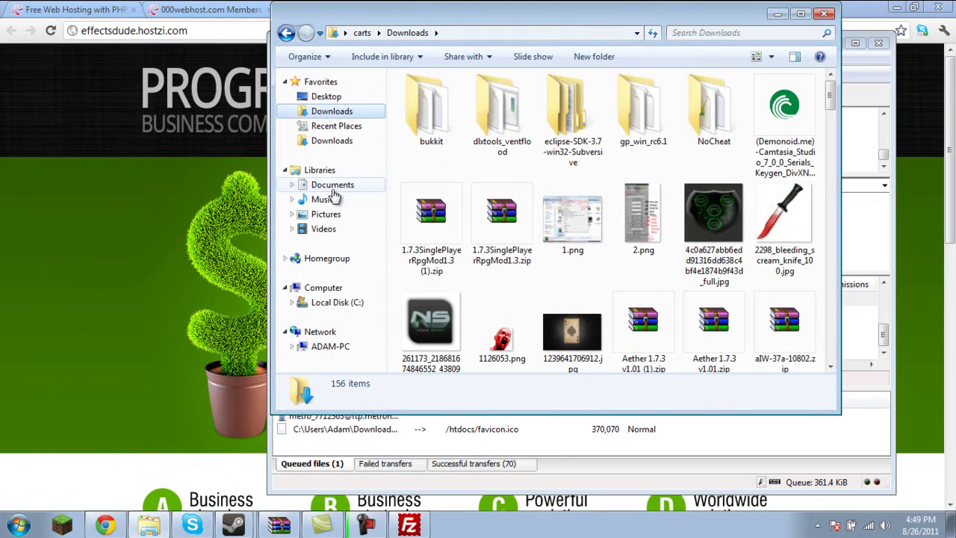
pyautogui.click(330, 187)
pyautogui.click(497, 228)
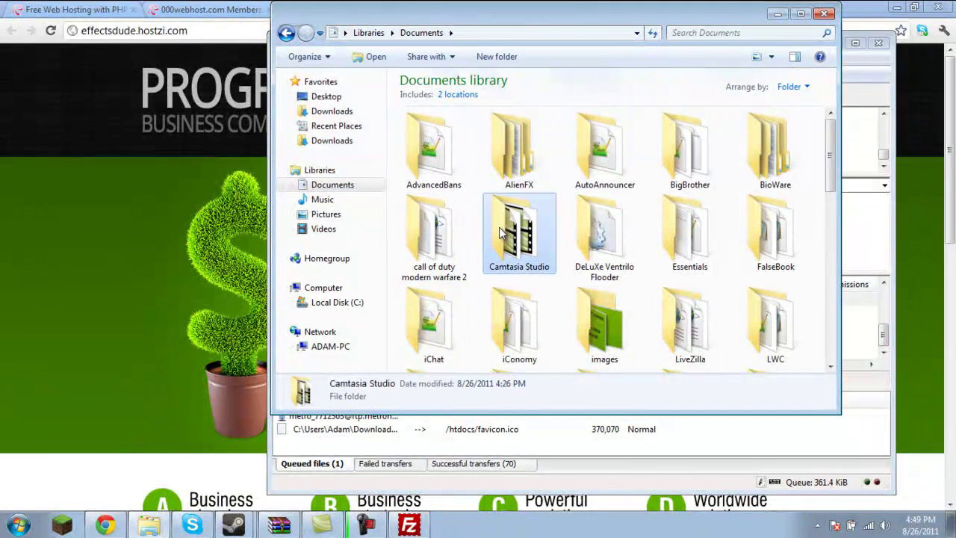
pyautogui.press('i')
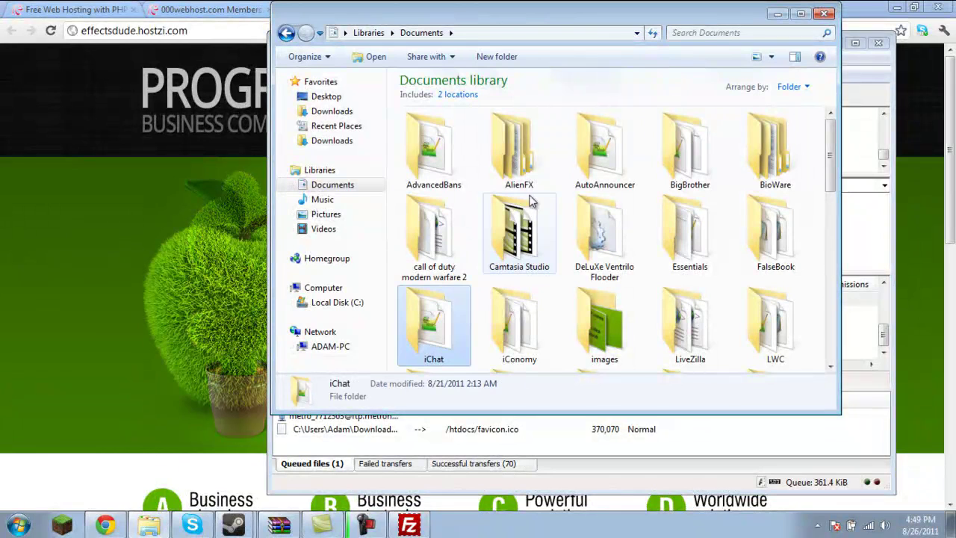
pyautogui.hotkey('alt', 'F4')
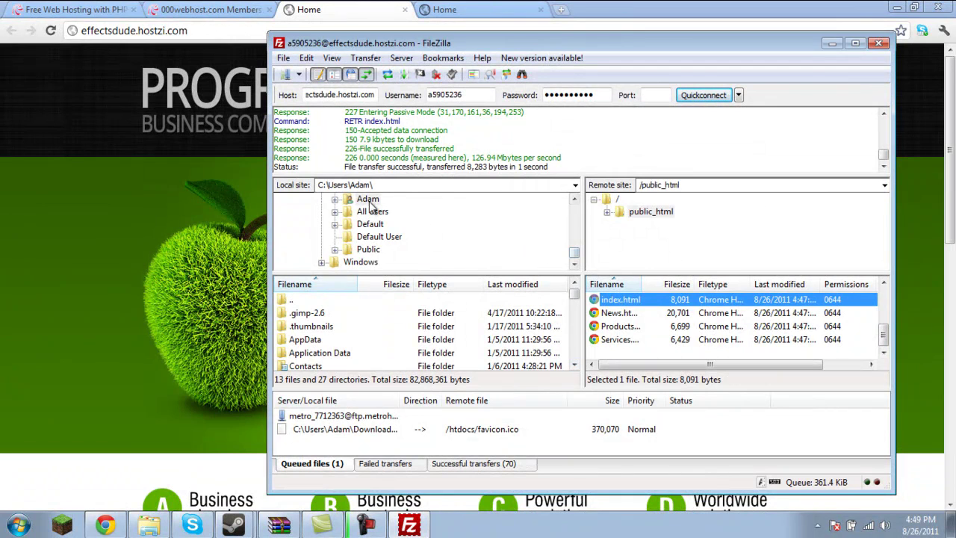
# Step: Download index.html into Documents\AdvancedBans and open that copy in Chrome
pyautogui.doubleClick(368, 201)
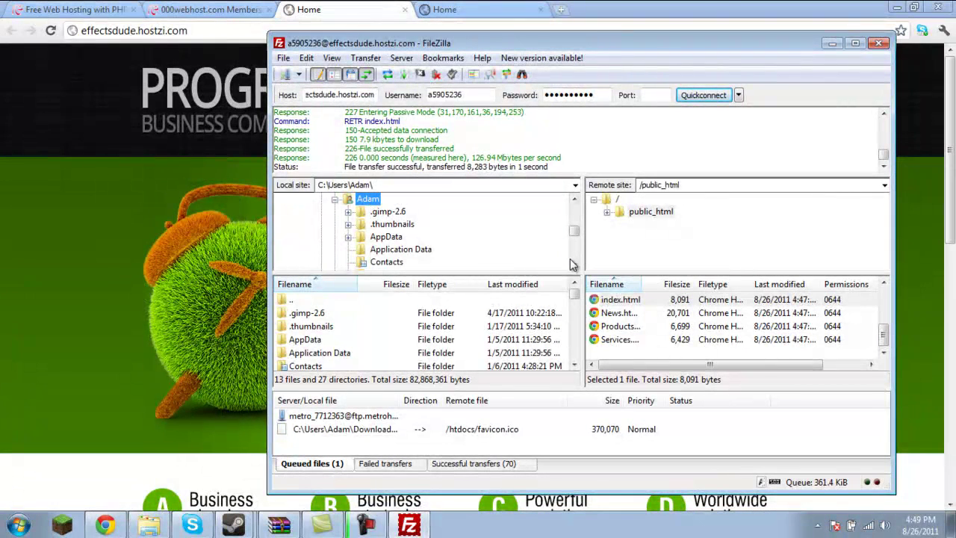
pyautogui.click(574, 264)
pyautogui.click(349, 237)
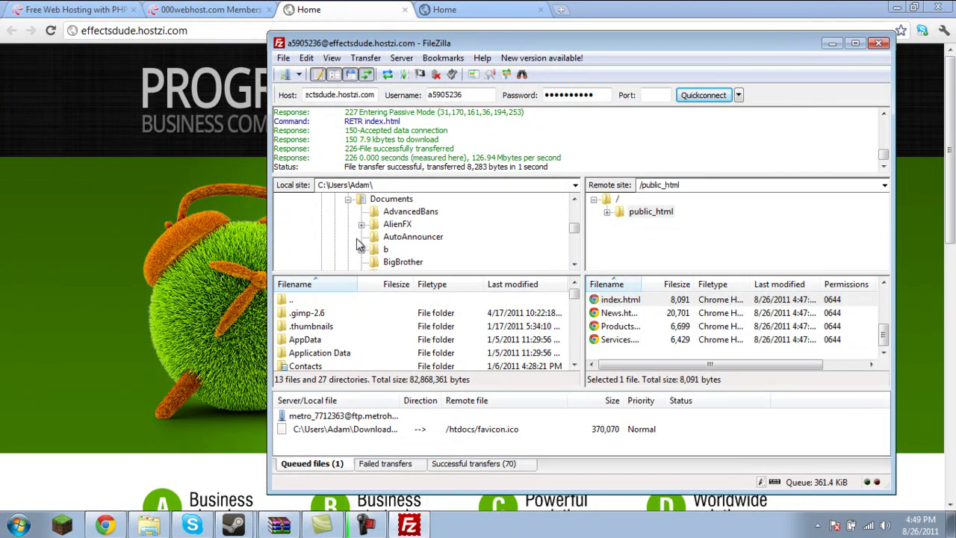
pyautogui.doubleClick(398, 198)
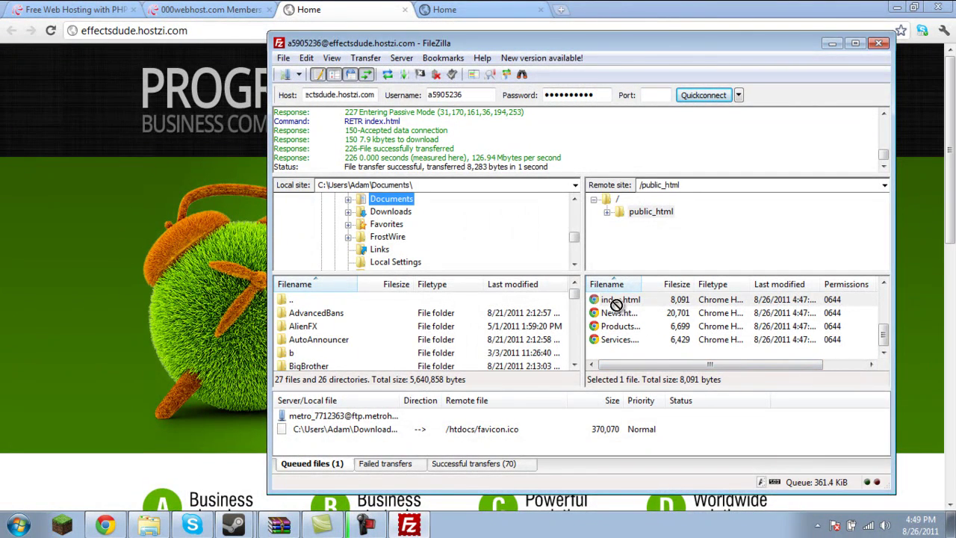
pyautogui.moveTo(616, 301); pyautogui.dragTo(570, 314)
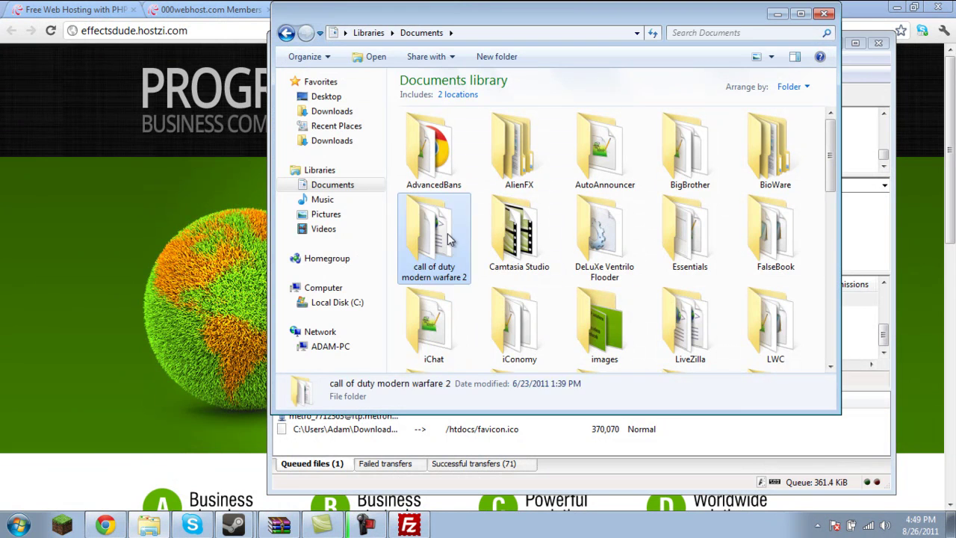
pyautogui.doubleClick(436, 153)
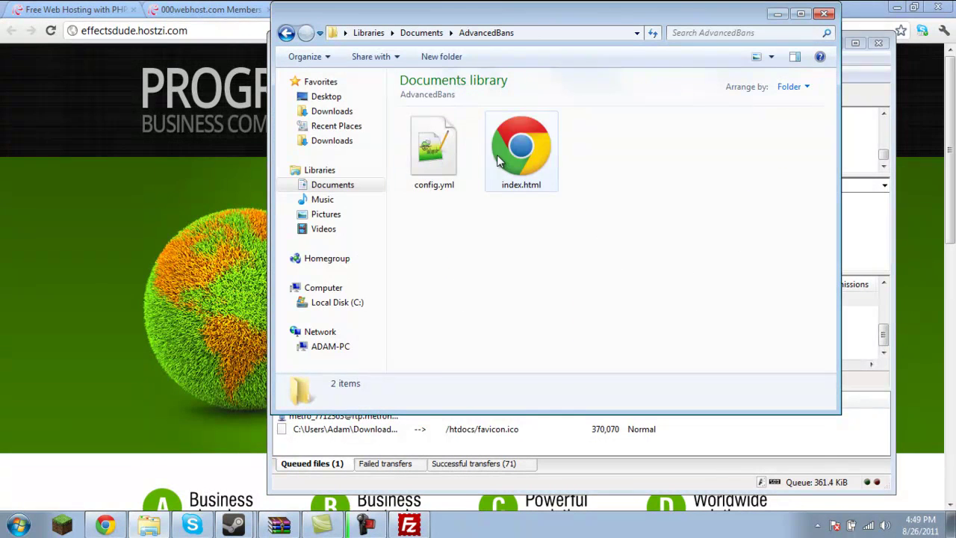
pyautogui.click(499, 161)
pyautogui.doubleClick(497, 154)
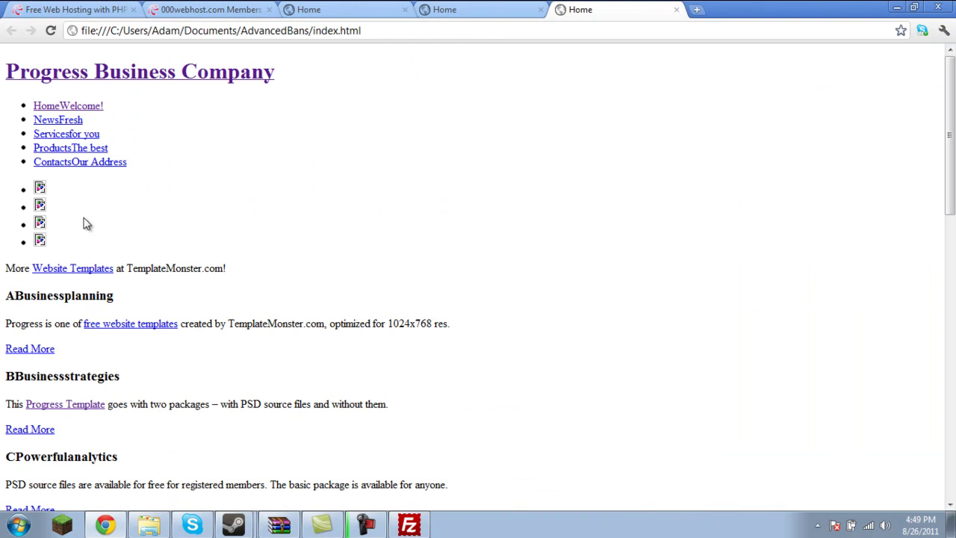
# Step: Close the unstyled local index.html tab in Chrome and bring the AdvancedBans folder forward
pyautogui.moveTo(951, 147); pyautogui.dragTo(694, 82)
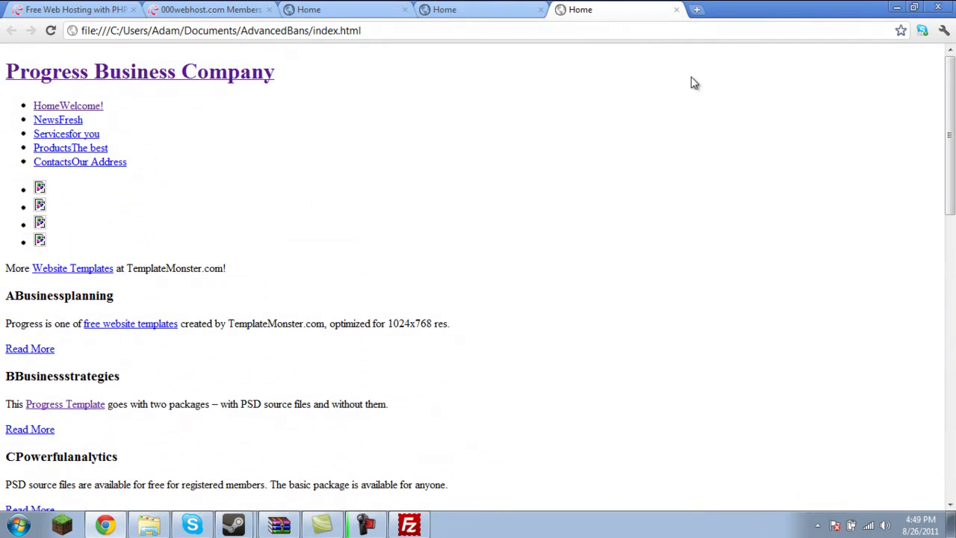
pyautogui.click(678, 11)
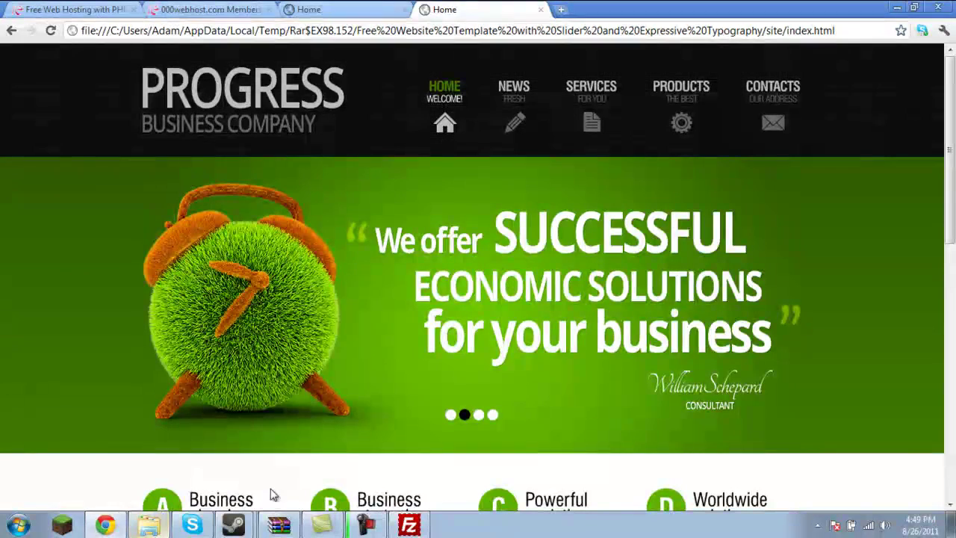
pyautogui.click(149, 525)
# Step: Open index.html from AdvancedBans with Notepad++
pyautogui.rightClick(503, 134)
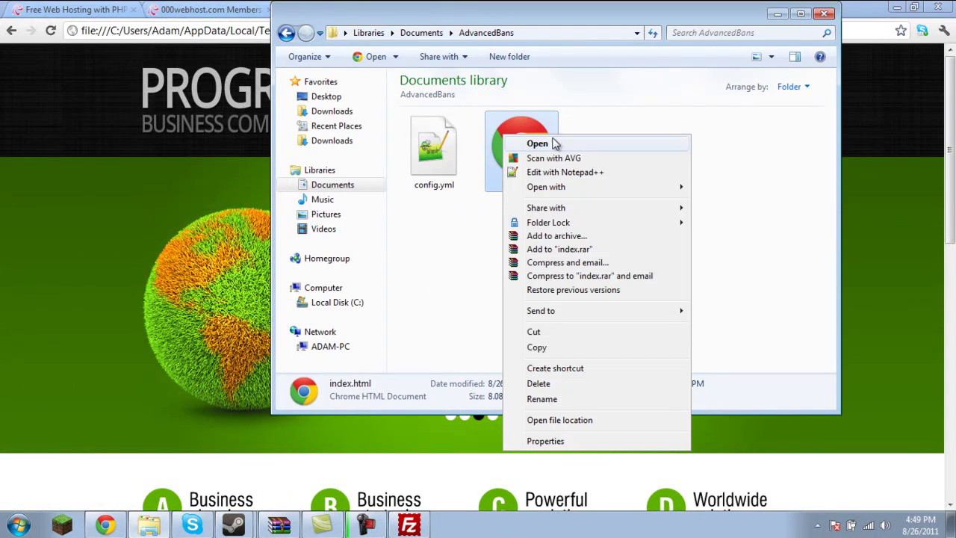
pyautogui.moveTo(604, 186)
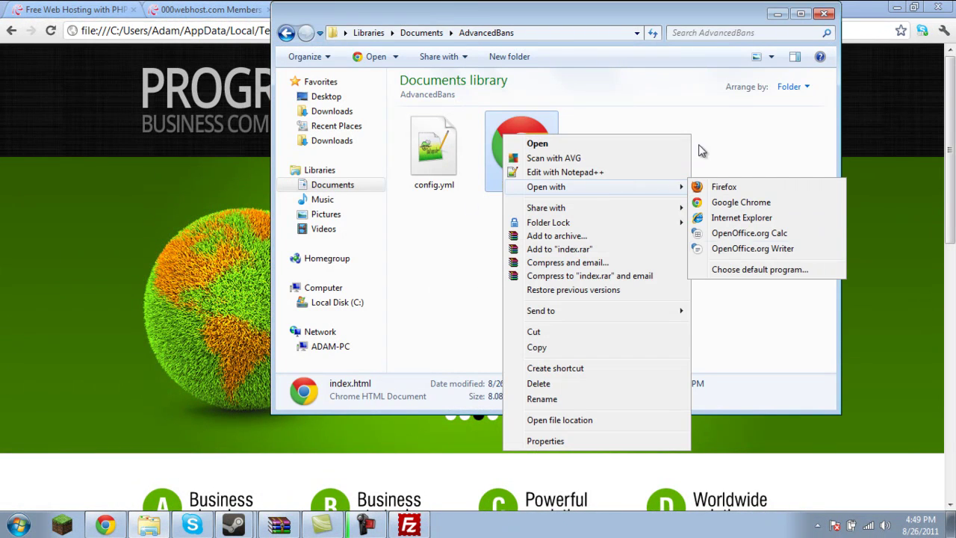
pyautogui.click(602, 174)
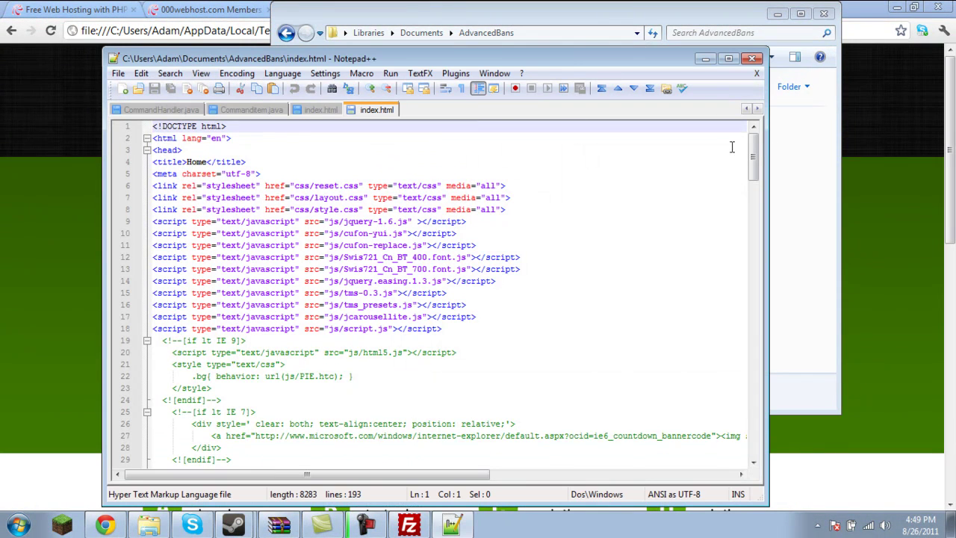
# Step: Close the local Chrome preview and replace the title text Home with Effectsdude79
pyautogui.doubleClick(199, 161)
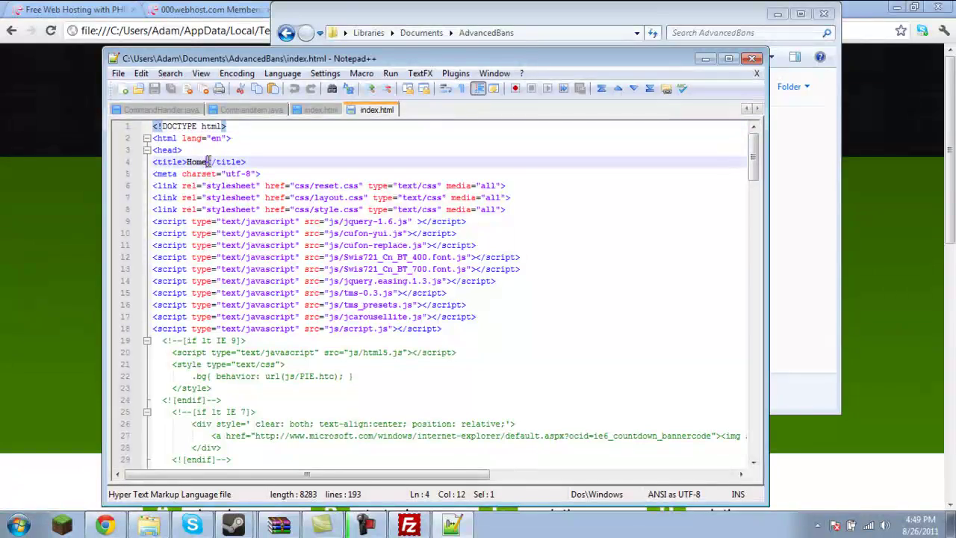
pyautogui.hotkey('alt', 'Tab')
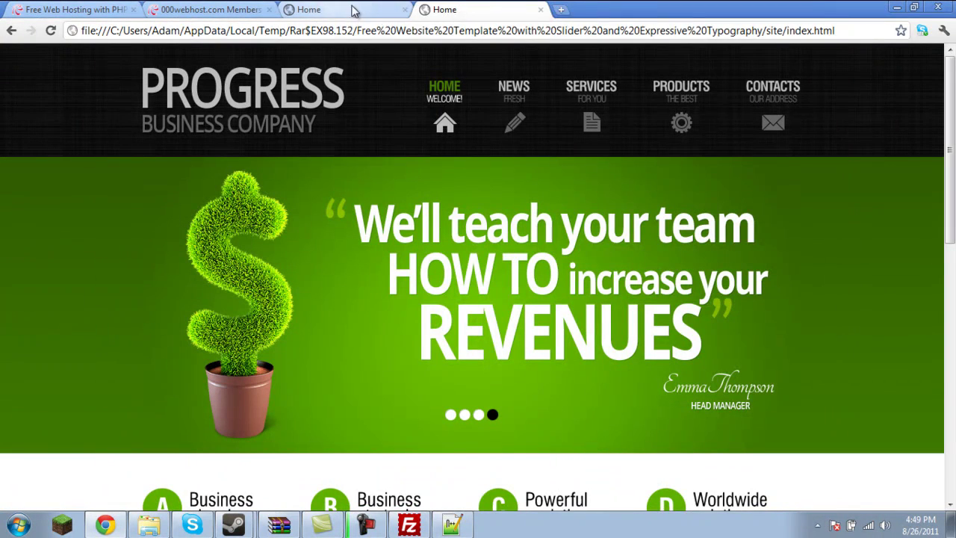
pyautogui.click(541, 10)
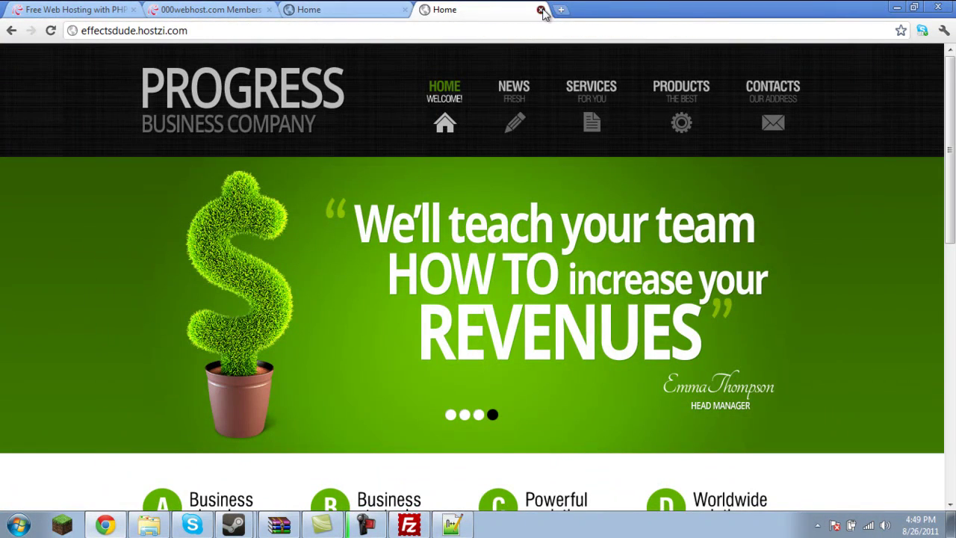
pyautogui.click(451, 523)
pyautogui.moveTo(218, 167)
pyautogui.mouseDown()
pyautogui.moveTo(158, 162)
pyautogui.moveTo(208, 163)
pyautogui.mouseUp()
pyautogui.write('Eff')
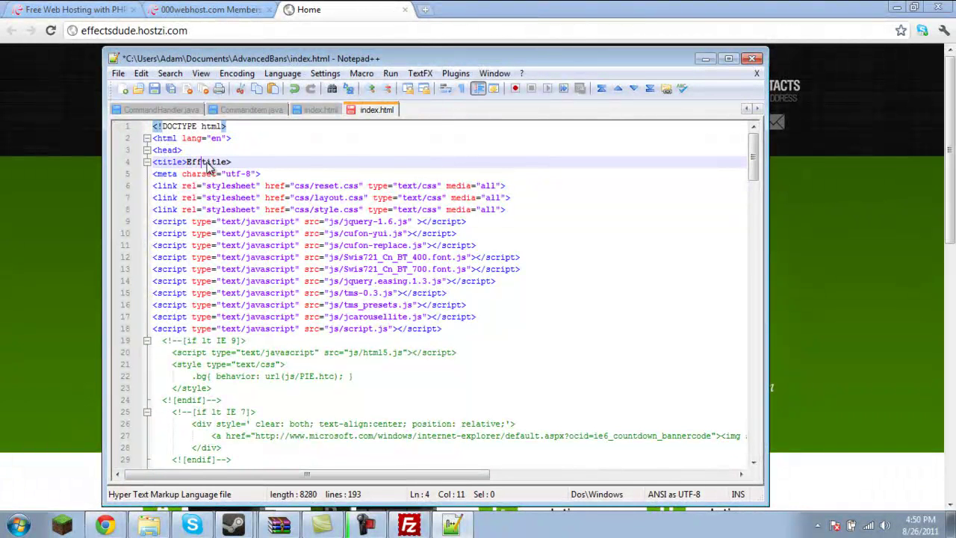
pyautogui.write('ectsdu')
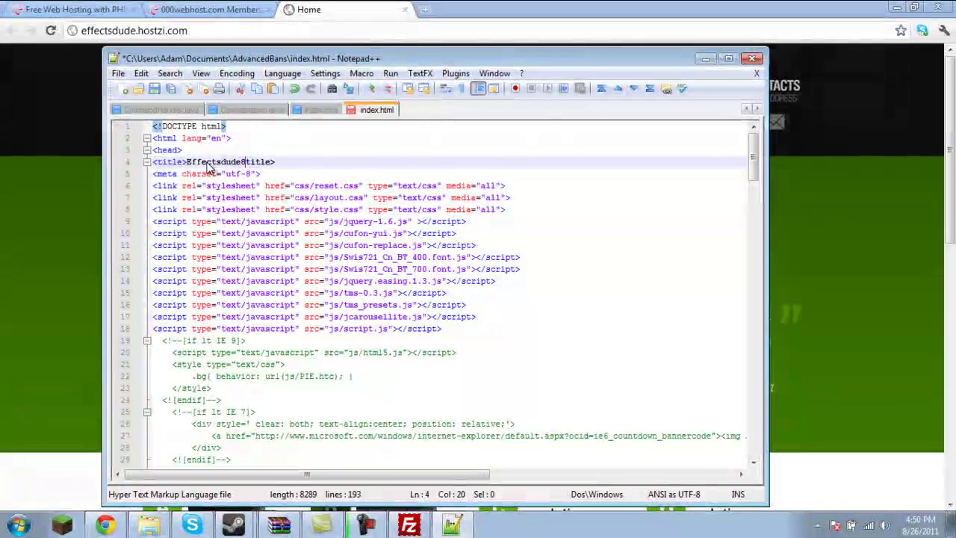
pyautogui.write('de')
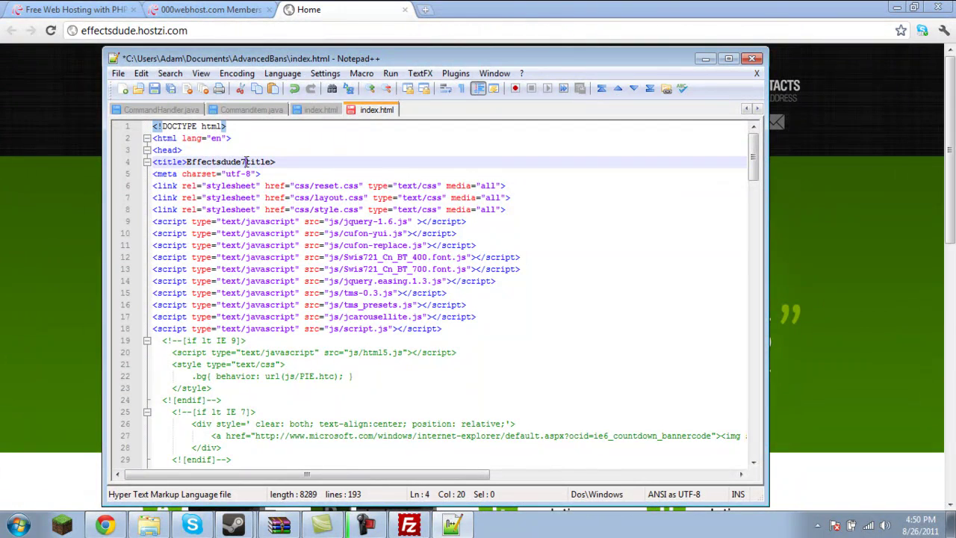
pyautogui.click(273, 173)
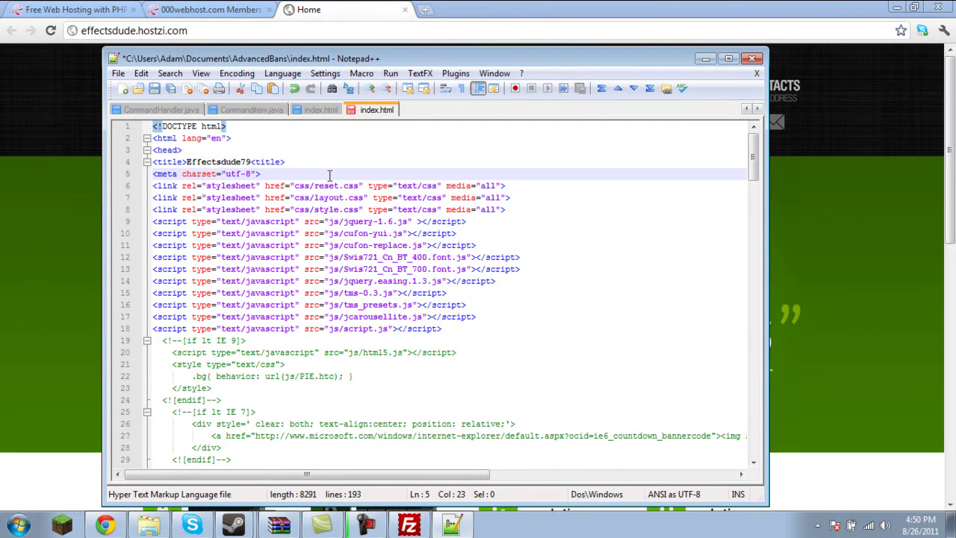
# Step: Rename the logo heading from Progress to Lazy Business Company
pyautogui.moveTo(753, 156); pyautogui.dragTo(752, 199)
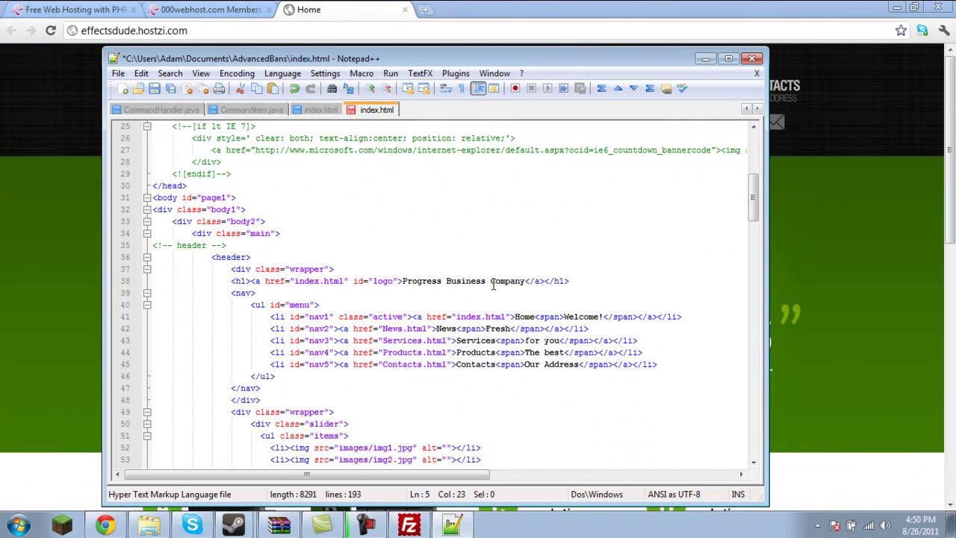
pyautogui.moveTo(440, 285); pyautogui.dragTo(428, 286)
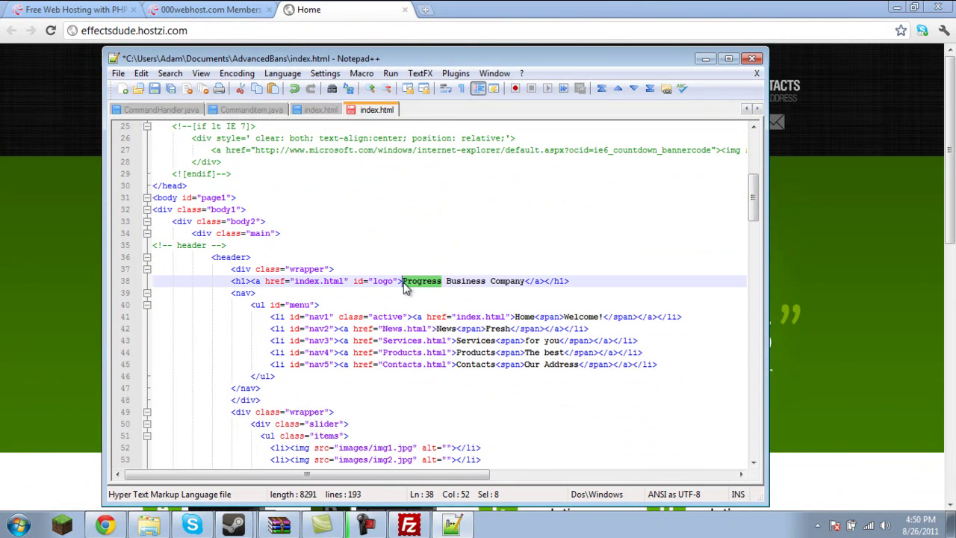
pyautogui.write('Lazy')
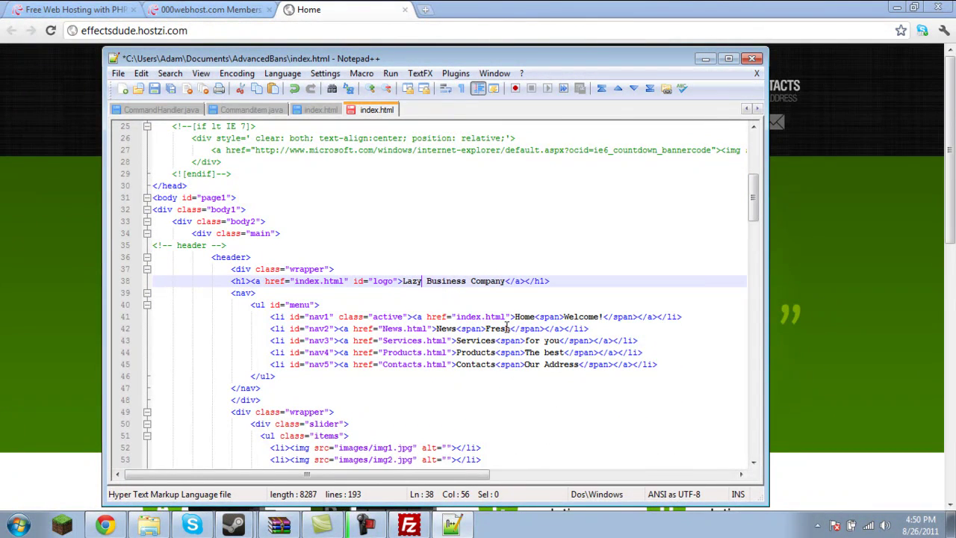
# Step: Change the menu taglines: Fresh to Stale, for you to for me, best to worst
pyautogui.click(510, 316)
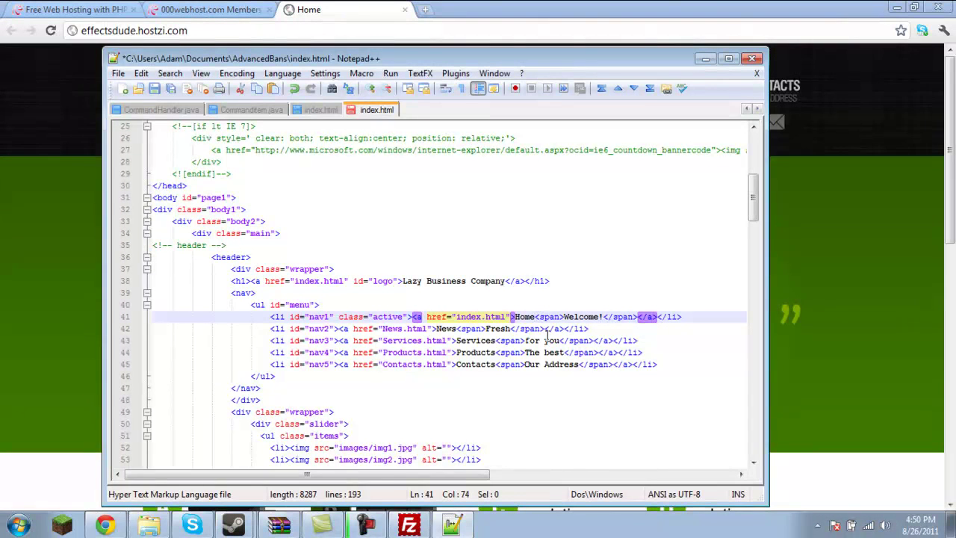
pyautogui.doubleClick(506, 328)
pyautogui.write('Stable')
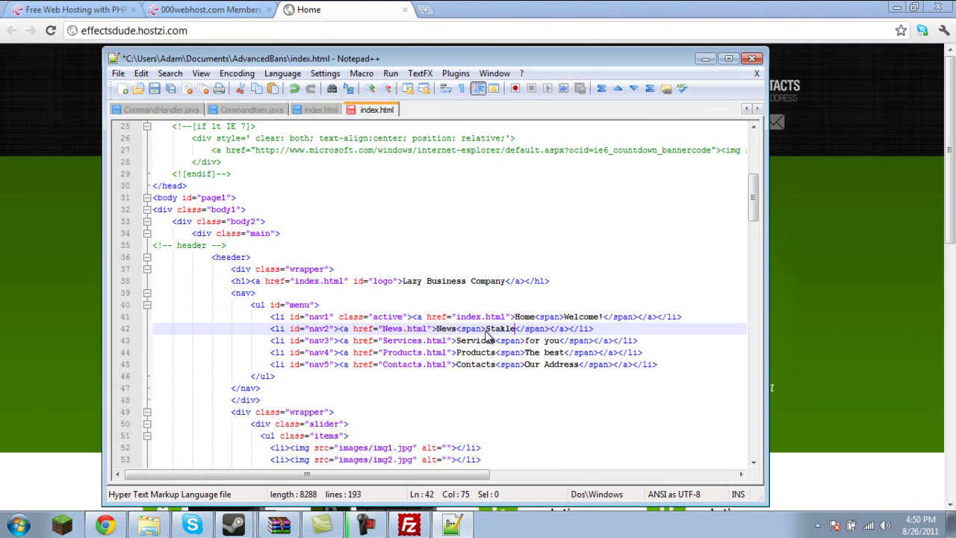
pyautogui.press('BackSpace')
pyautogui.press('BackSpace')
pyautogui.write('le')
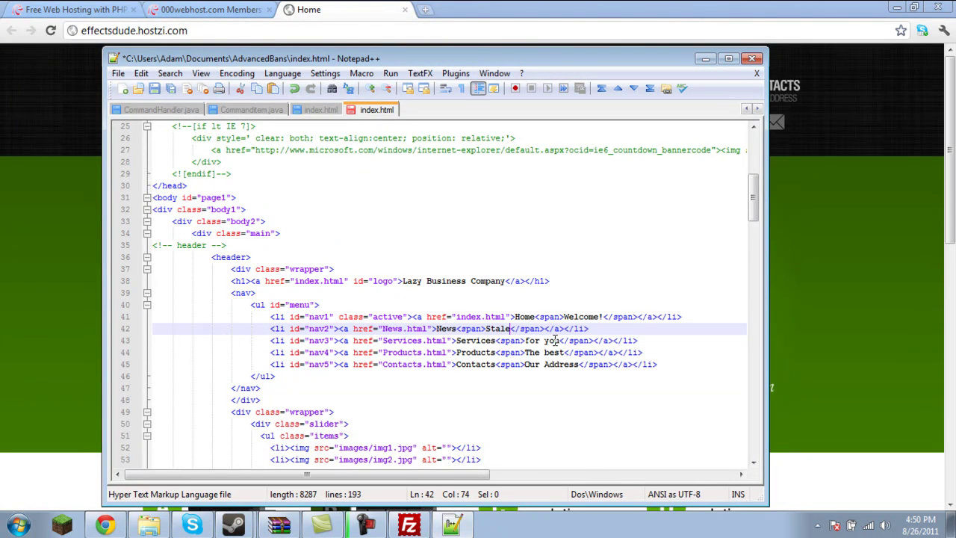
pyautogui.moveTo(562, 340); pyautogui.dragTo(550, 340)
pyautogui.write('for me')
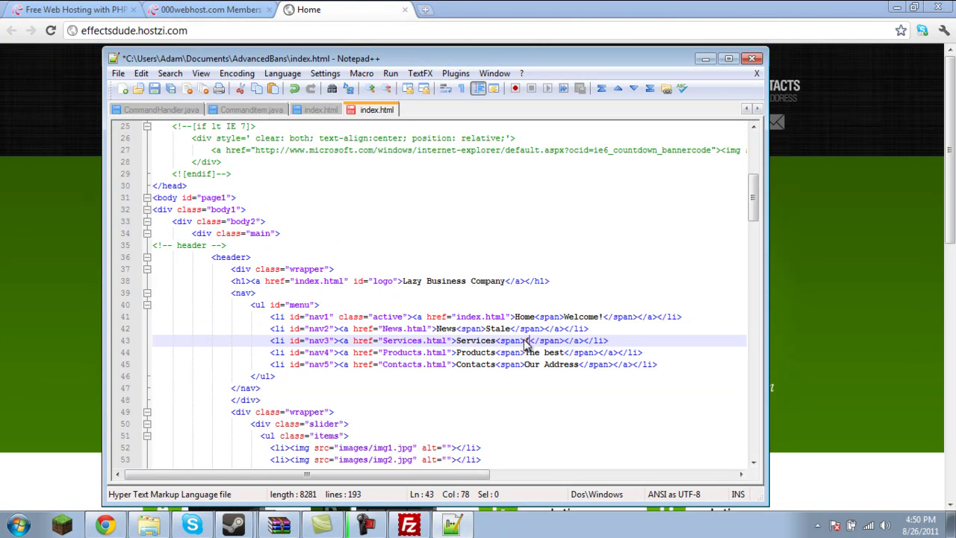
pyautogui.moveTo(566, 354); pyautogui.dragTo(556, 352)
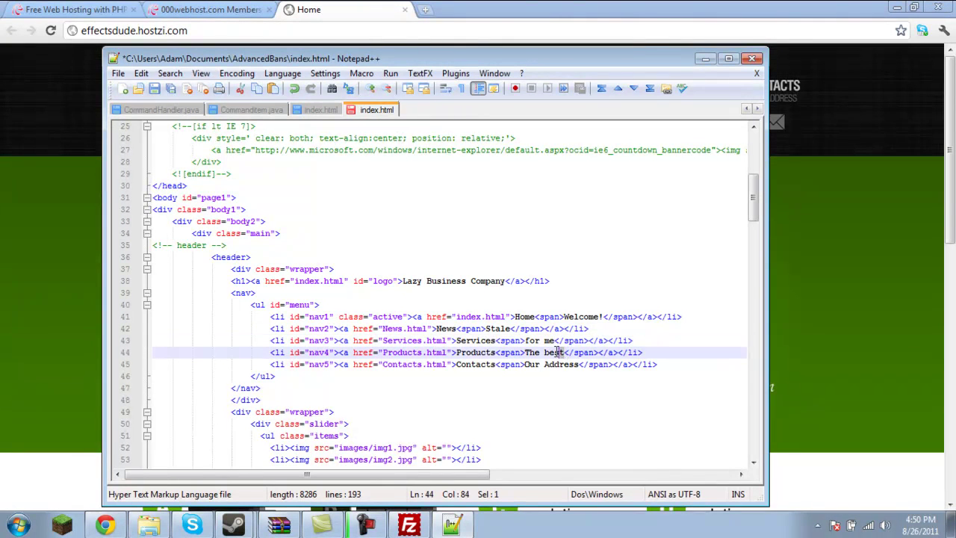
pyautogui.write('worst')
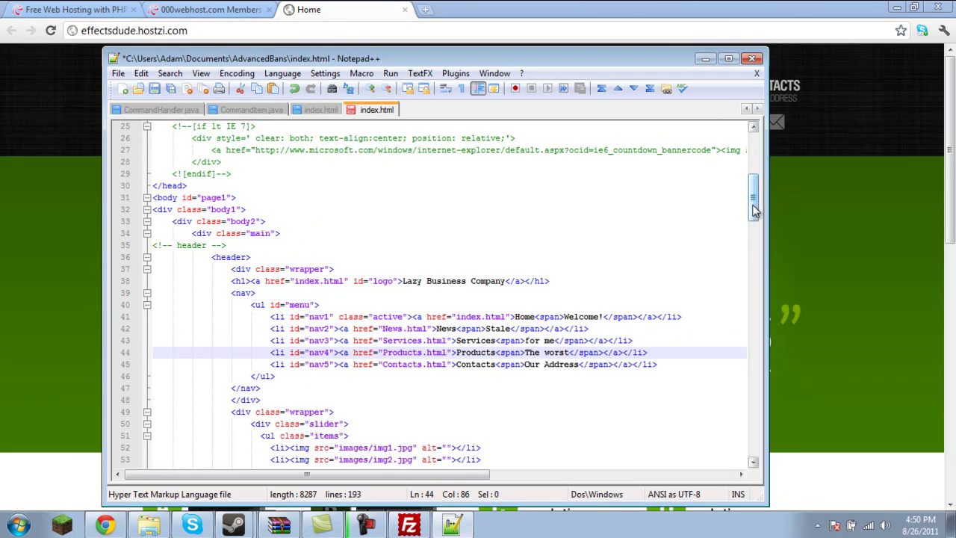
# Step: Scroll through the live site in Chrome, then return to the index.html editor
pyautogui.moveTo(753, 207); pyautogui.dragTo(750, 252)
pyautogui.click(821, 254)
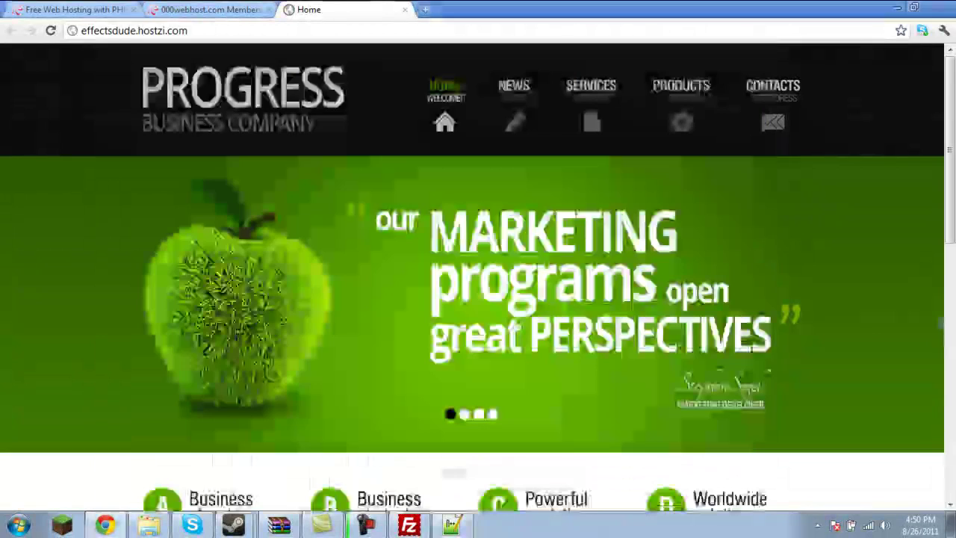
pyautogui.scroll(-3, 641, 285)
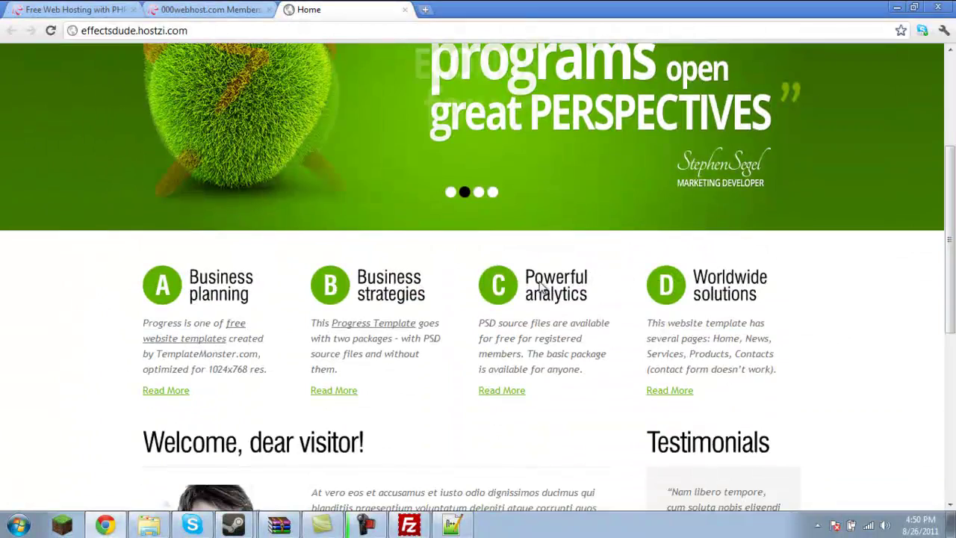
pyautogui.click(460, 529)
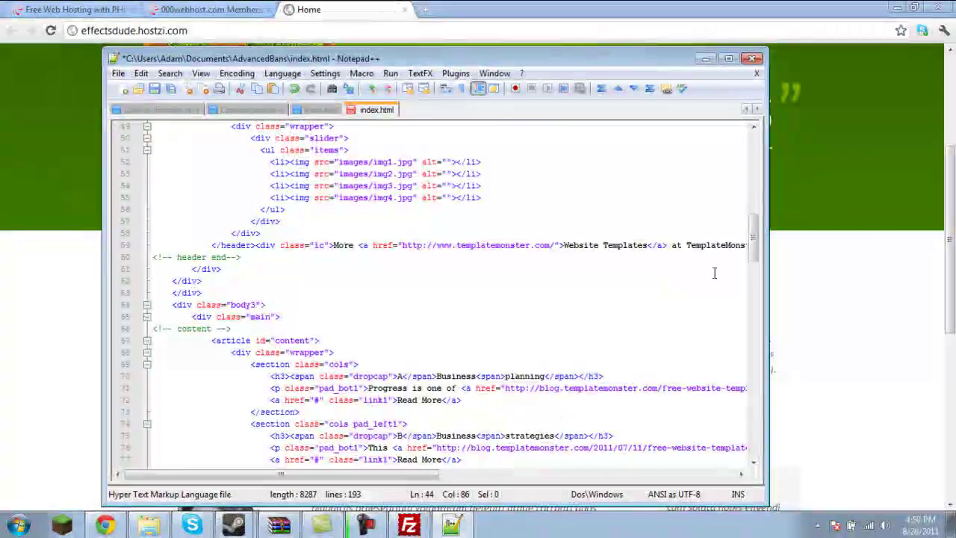
# Step: Overwrite the heading Powerful analytics on line 80 with I like Pancakes
pyautogui.moveTo(753, 234); pyautogui.dragTo(753, 268)
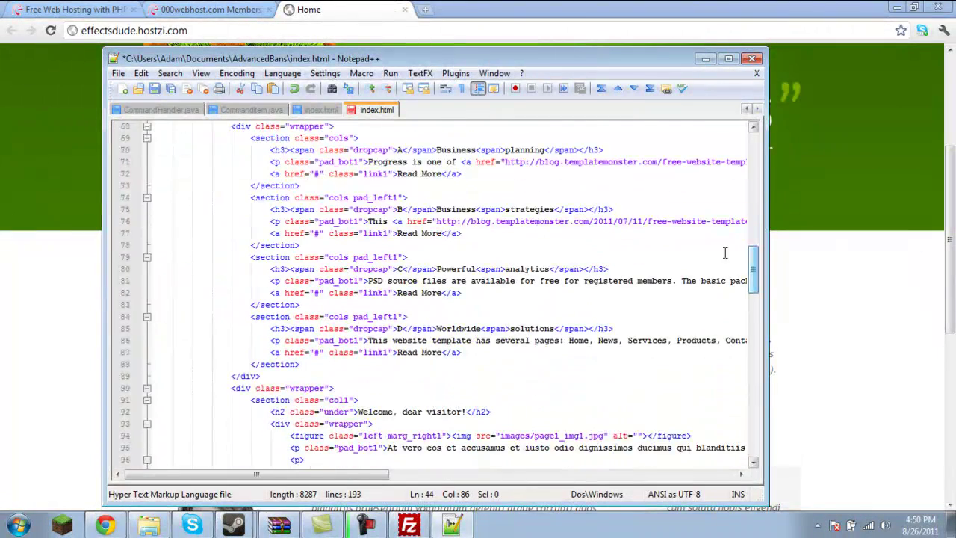
pyautogui.doubleClick(452, 269)
pyautogui.write('I li')
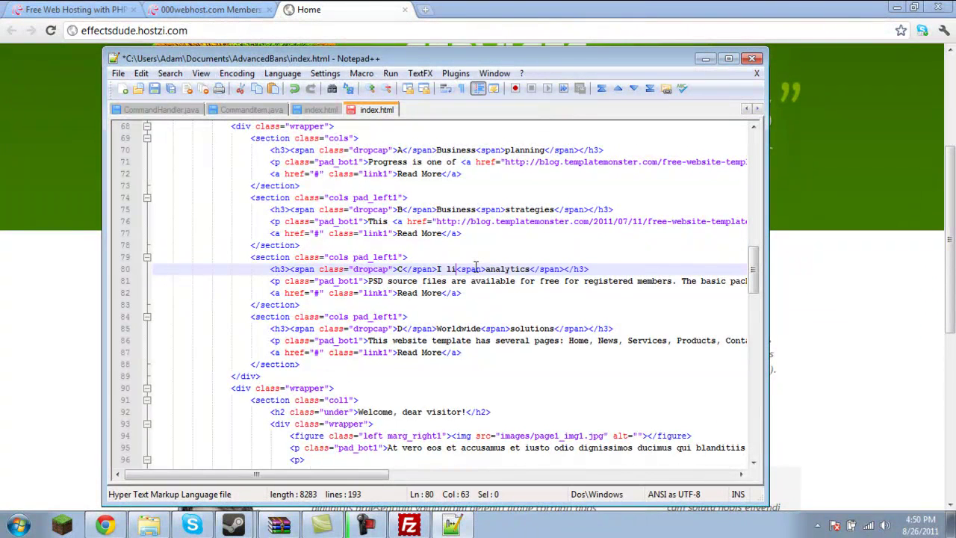
pyautogui.write('ke')
pyautogui.moveTo(543, 269); pyautogui.dragTo(499, 272)
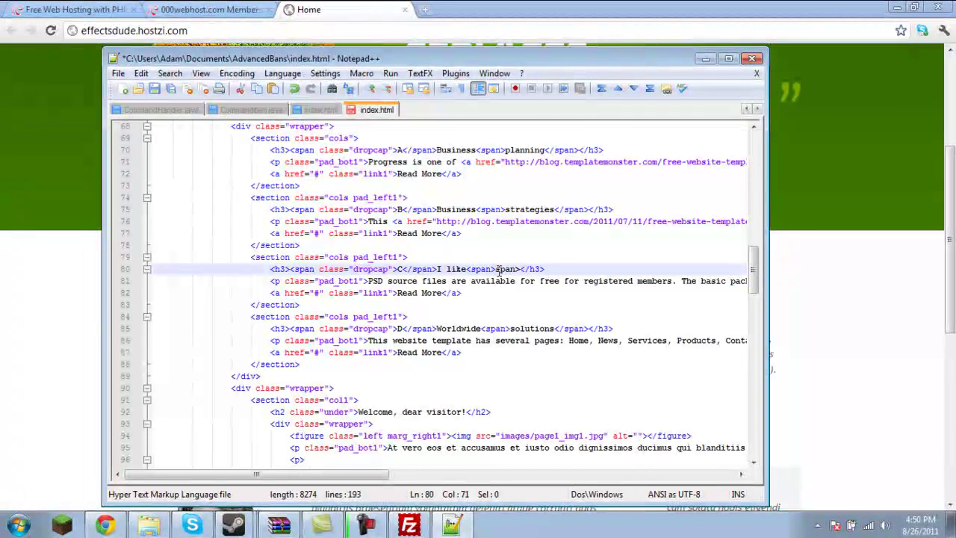
pyautogui.write('Fan')
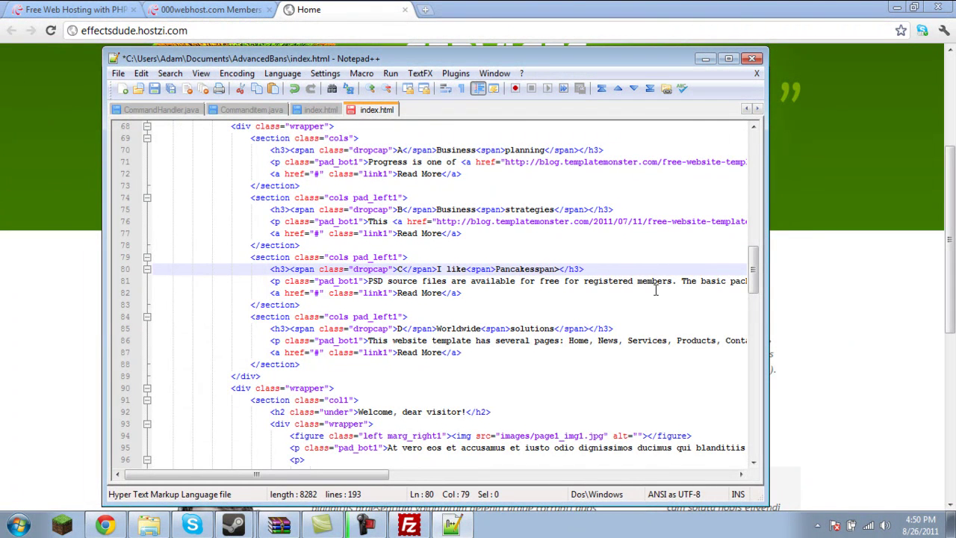
pyautogui.click(655, 292)
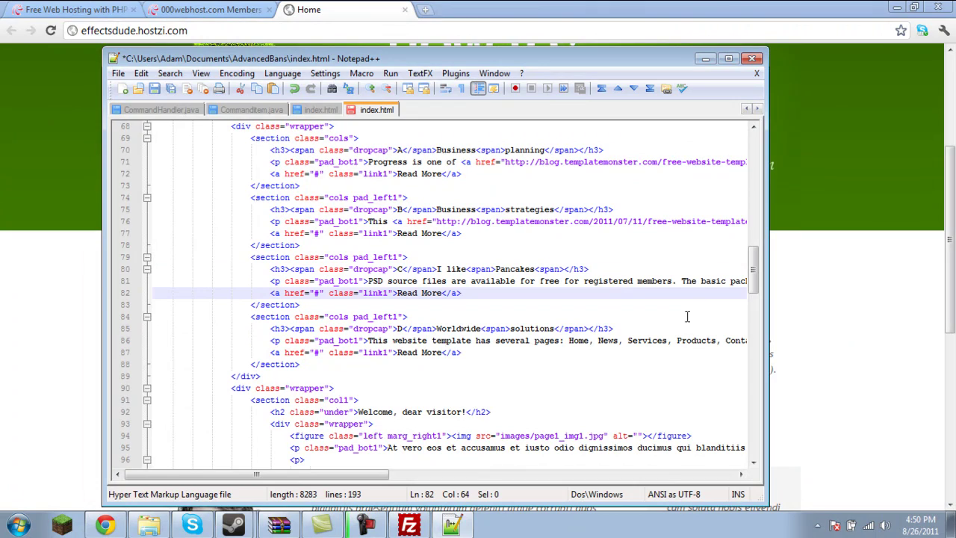
# Step: Save the edited index.html, close Notepad++, and return to FileZilla
pyautogui.click(752, 59)
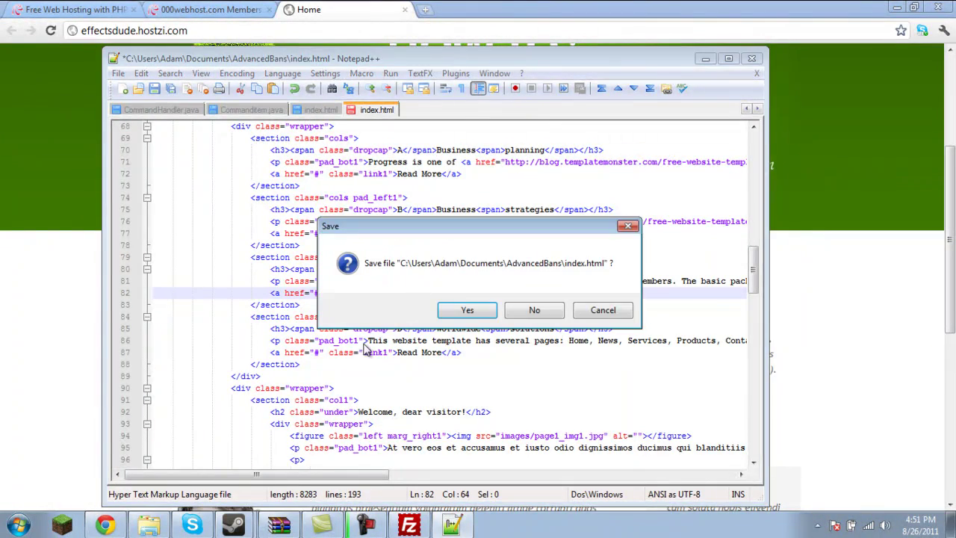
pyautogui.click(466, 310)
pyautogui.click(409, 525)
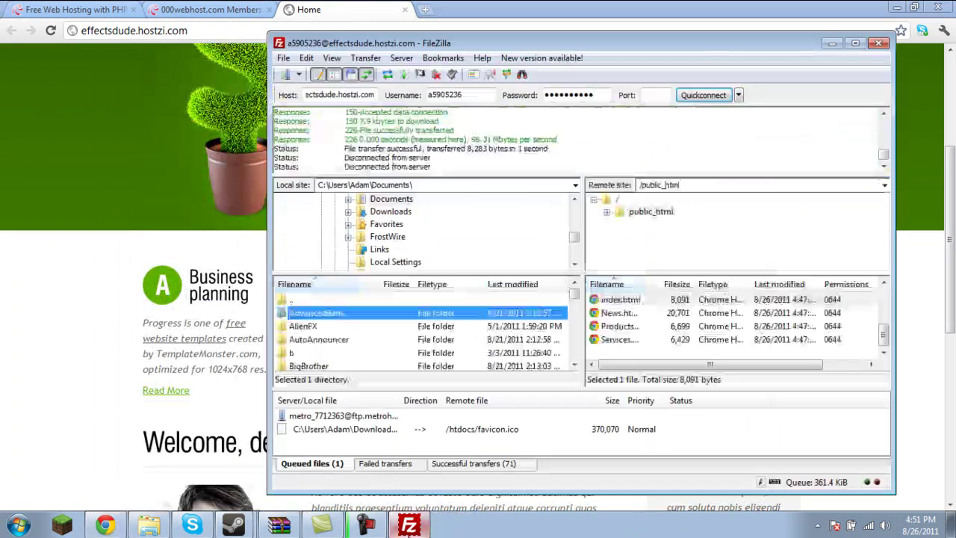
# Step: Select News.html on the server and scroll the local Documents listing back to the top
pyautogui.click(626, 317)
pyautogui.hotkey('alt', 'Tab')
pyautogui.scroll(3, 534, 105)
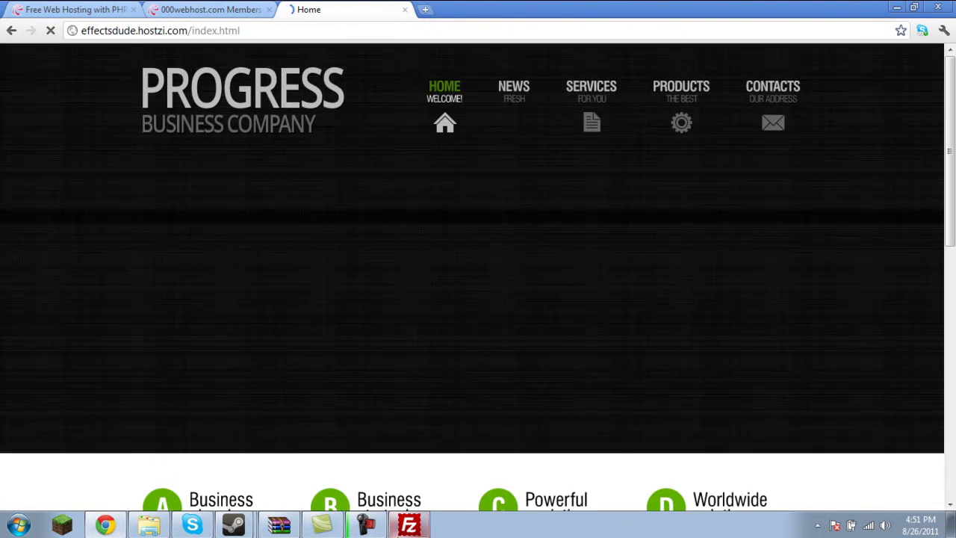
pyautogui.click(408, 525)
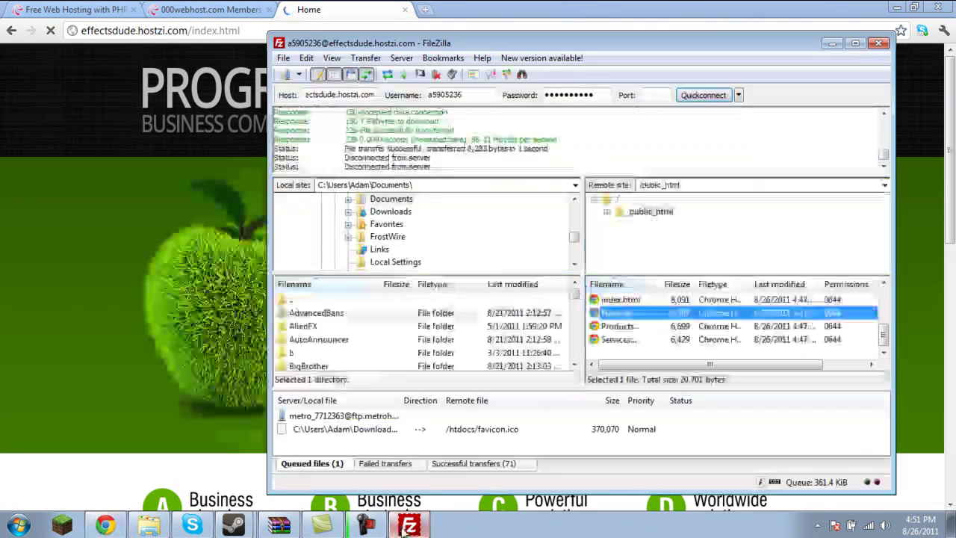
pyautogui.click(448, 366)
pyautogui.press('i')
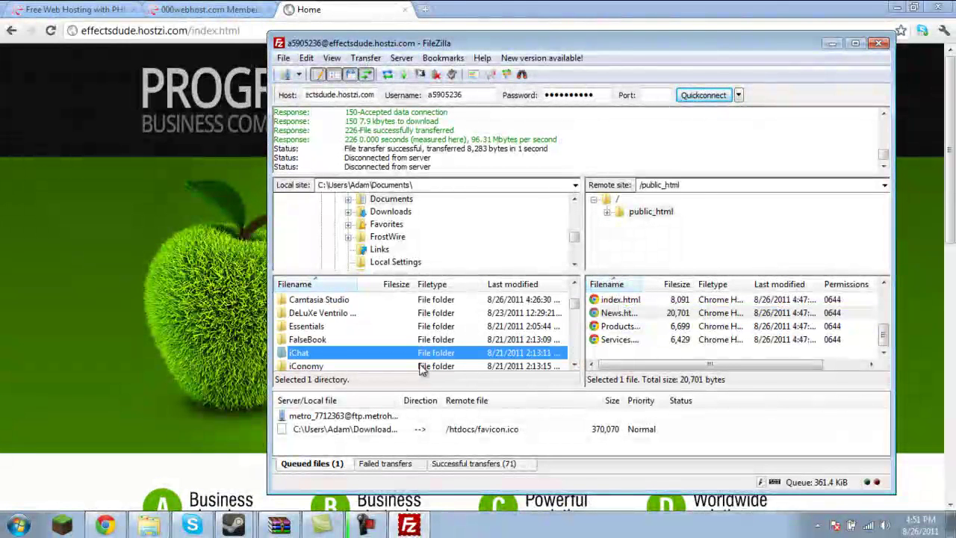
pyautogui.moveTo(575, 311); pyautogui.dragTo(556, 298)
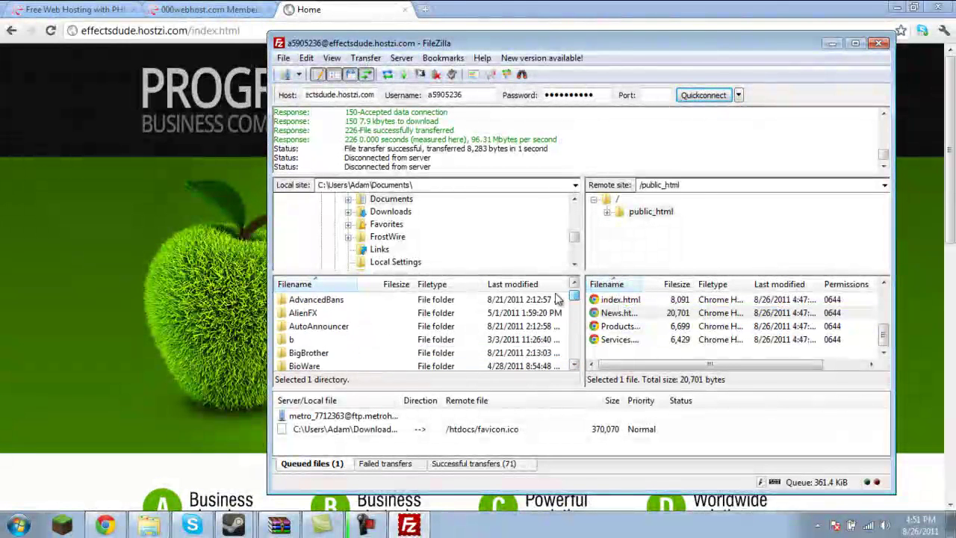
# Step: Upload the edited index.html from AdvancedBans over the server copy, then reload the site
pyautogui.doubleClick(355, 301)
pyautogui.click(318, 326)
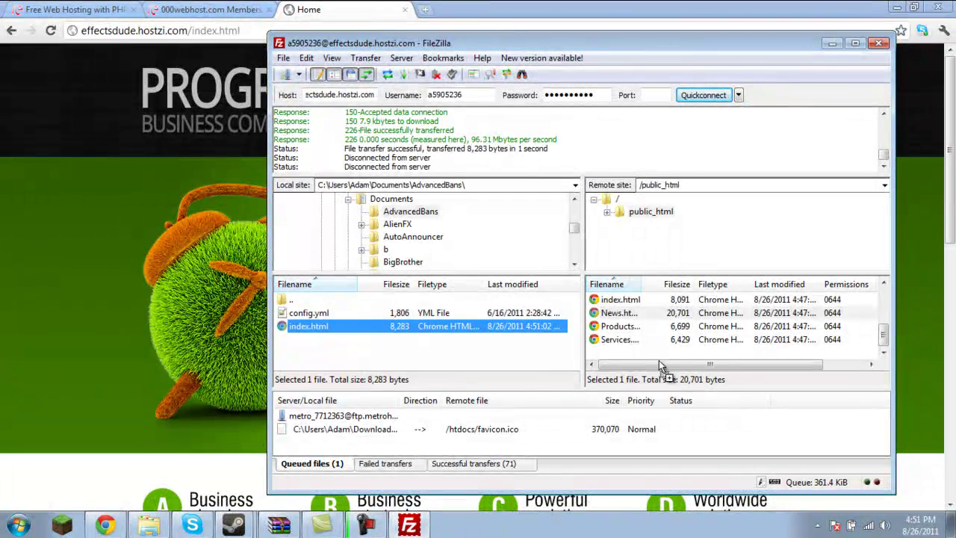
pyautogui.moveTo(660, 366); pyautogui.dragTo(656, 351)
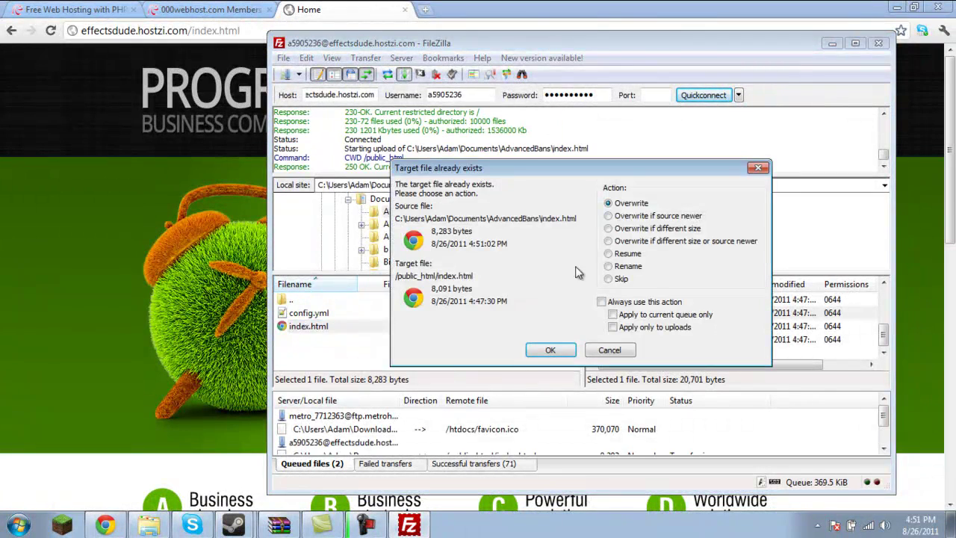
pyautogui.click(548, 350)
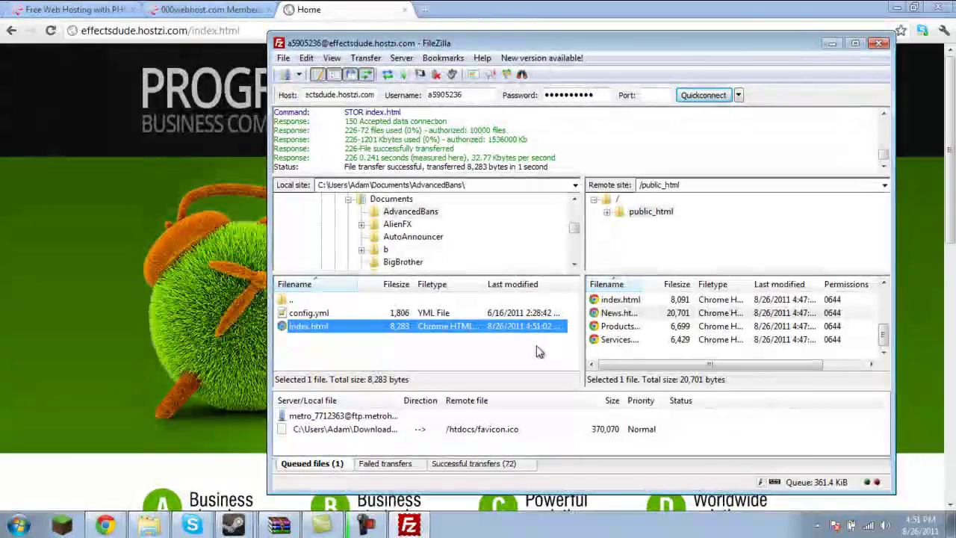
pyautogui.click(129, 146)
pyautogui.click(53, 31)
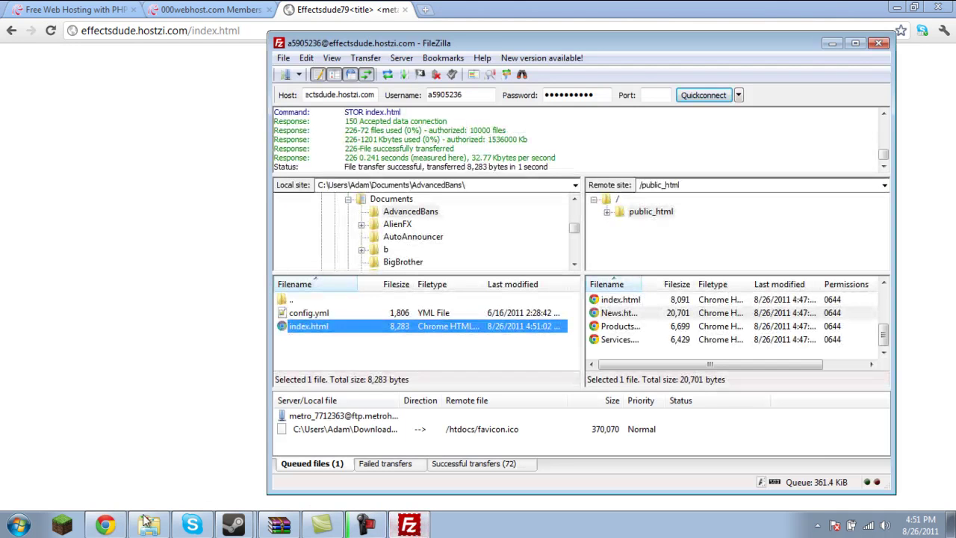
# Step: Open the local index.html in AdvancedBans with Edit with Notepad++
pyautogui.click(146, 520)
pyautogui.rightClick(534, 190)
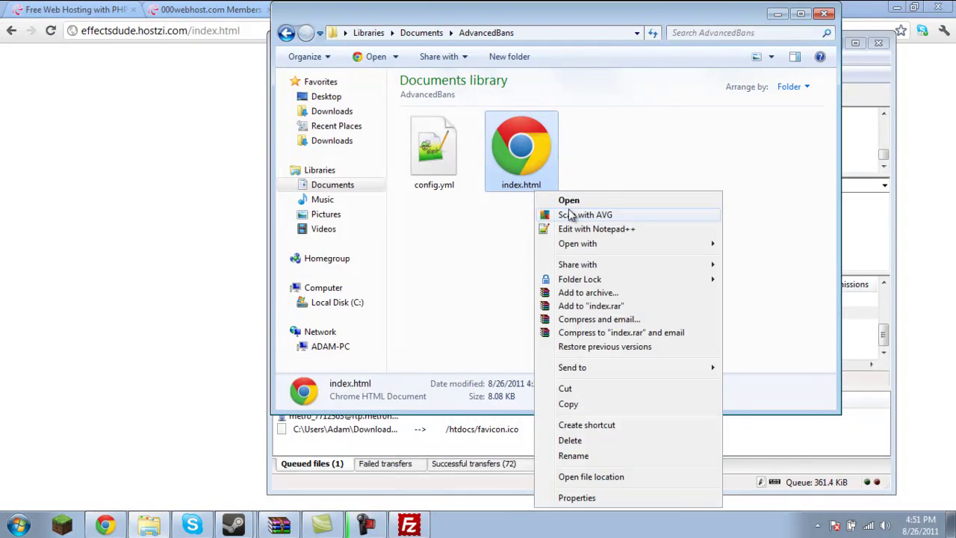
pyautogui.click(570, 215)
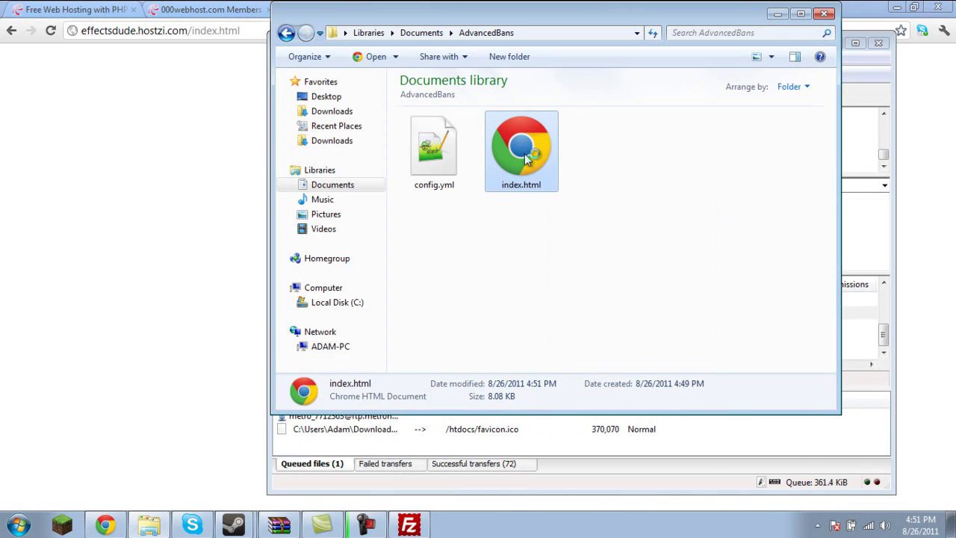
pyautogui.rightClick(525, 150)
pyautogui.click(560, 192)
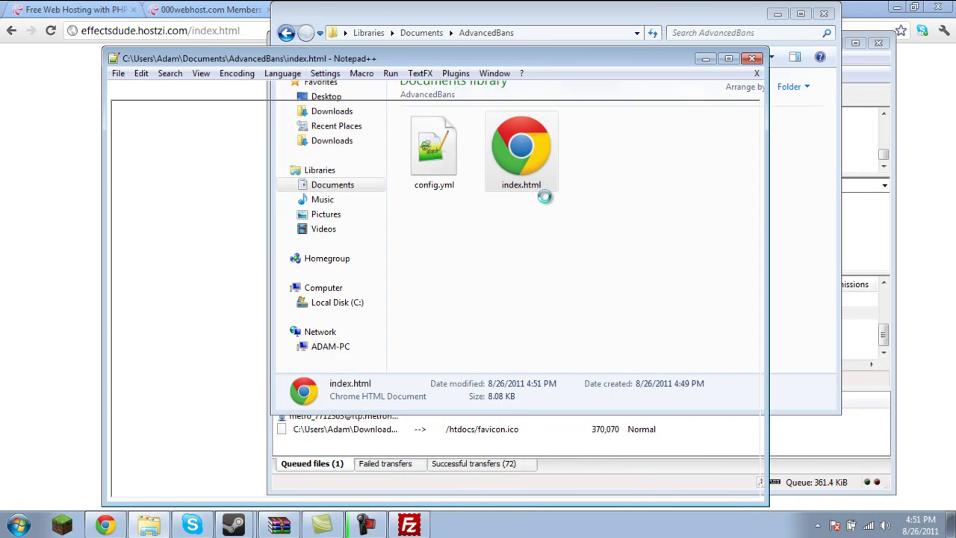
# Step: Check the Effectsdude79 title line at the top of index.html and close the AVG window
pyautogui.scroll(20, 739, 133)
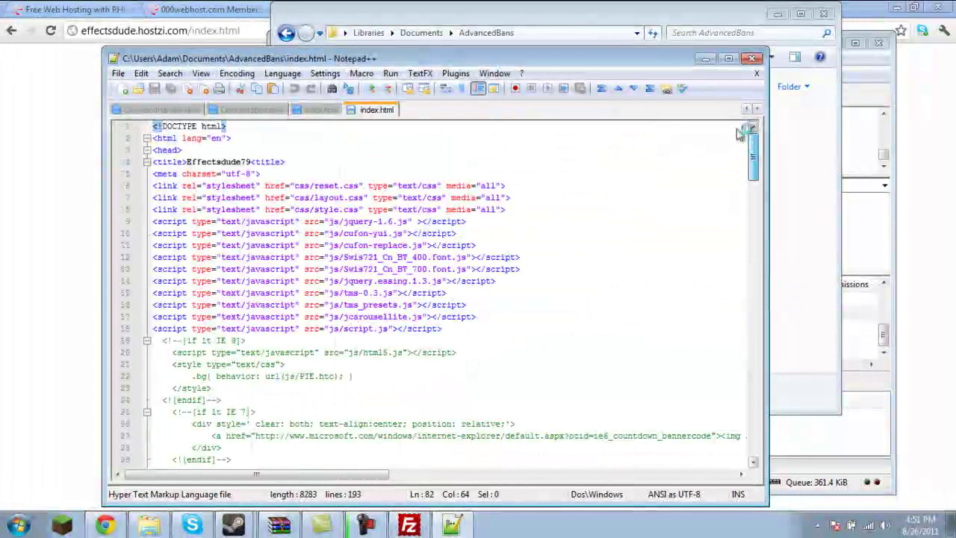
pyautogui.click(205, 161)
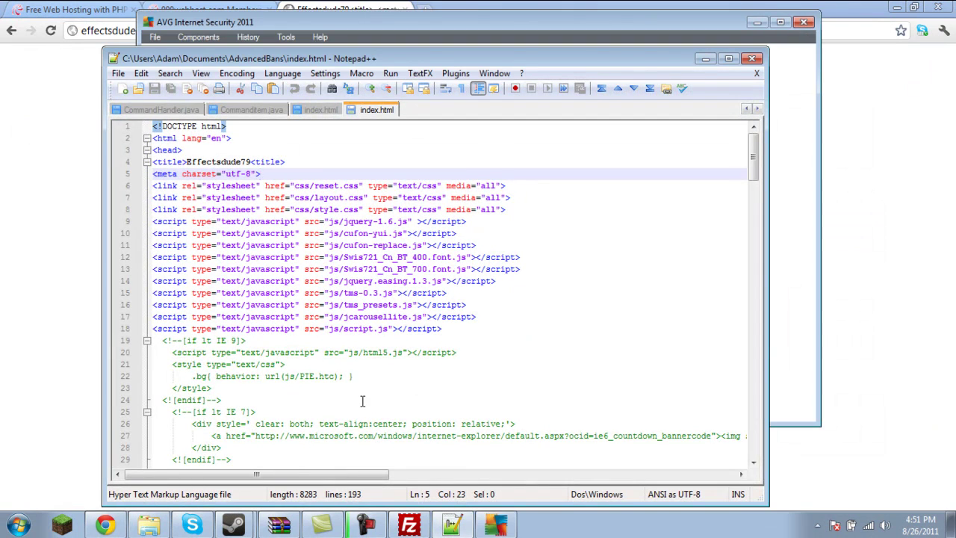
pyautogui.click(804, 23)
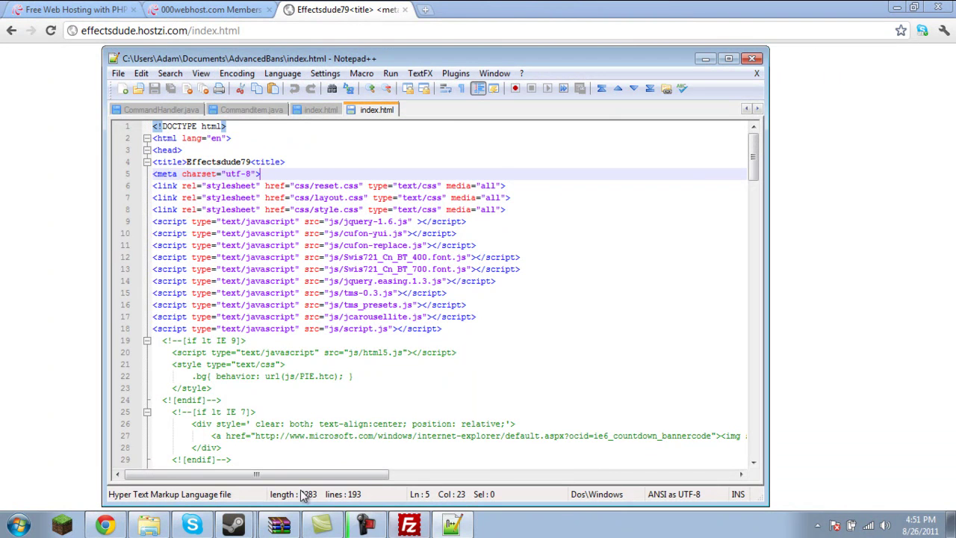
# Step: Drag the original index.html from WinRAR into AdvancedBans, keeping both files as index (2).html
pyautogui.click(279, 525)
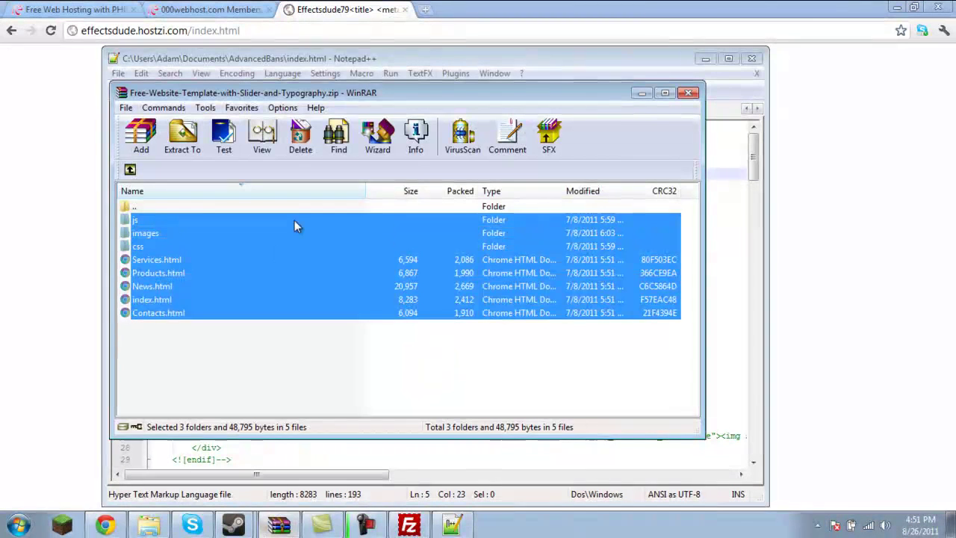
pyautogui.click(238, 406)
pyautogui.click(161, 301)
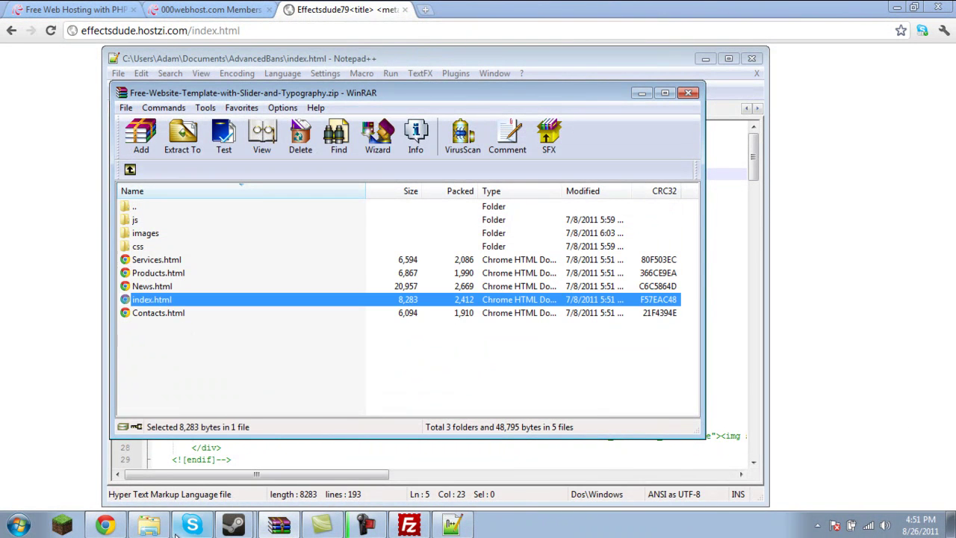
pyautogui.click(149, 525)
pyautogui.moveTo(159, 301); pyautogui.dragTo(767, 231)
pyautogui.click(499, 324)
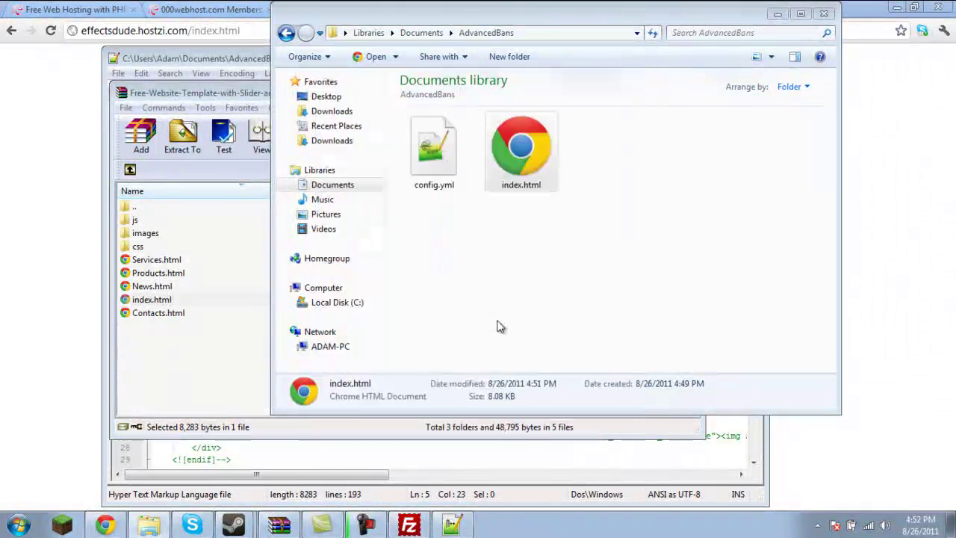
pyautogui.moveTo(215, 299); pyautogui.dragTo(808, 238)
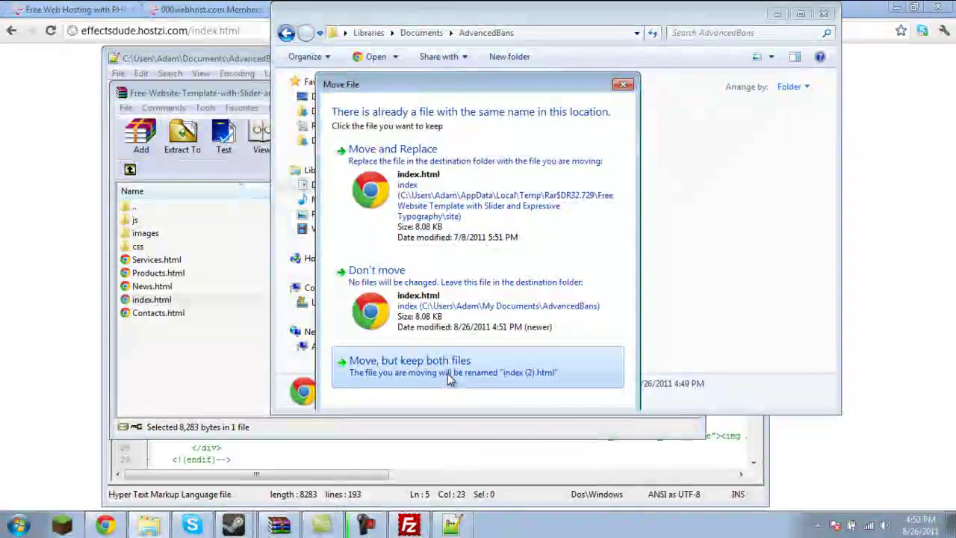
pyautogui.click(394, 370)
pyautogui.rightClick(523, 150)
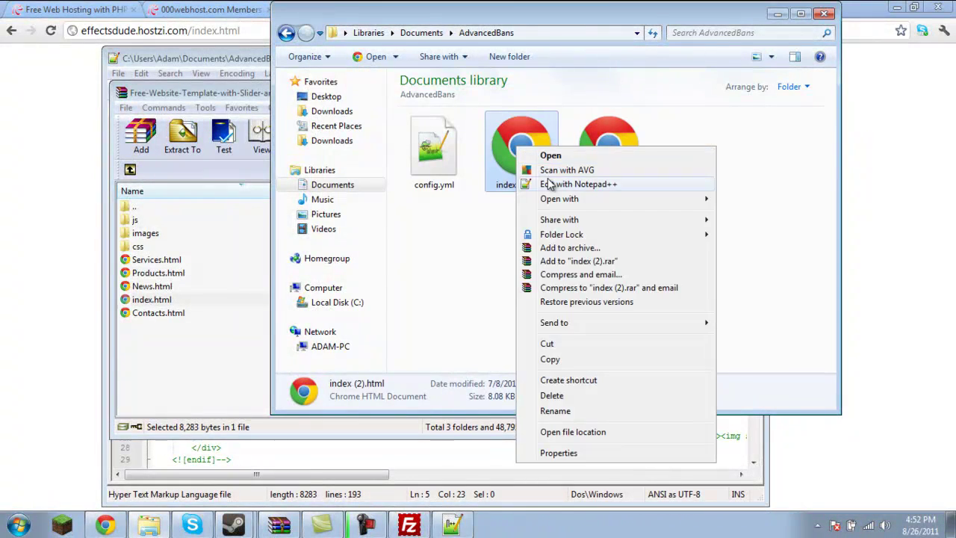
# Step: Copy lines 3–5 from index (2).html over index.html's broken head lines, then save and close it
pyautogui.click(568, 183)
pyautogui.moveTo(279, 174); pyautogui.dragTo(131, 155)
pyautogui.hotkey('ctrl', 'c')
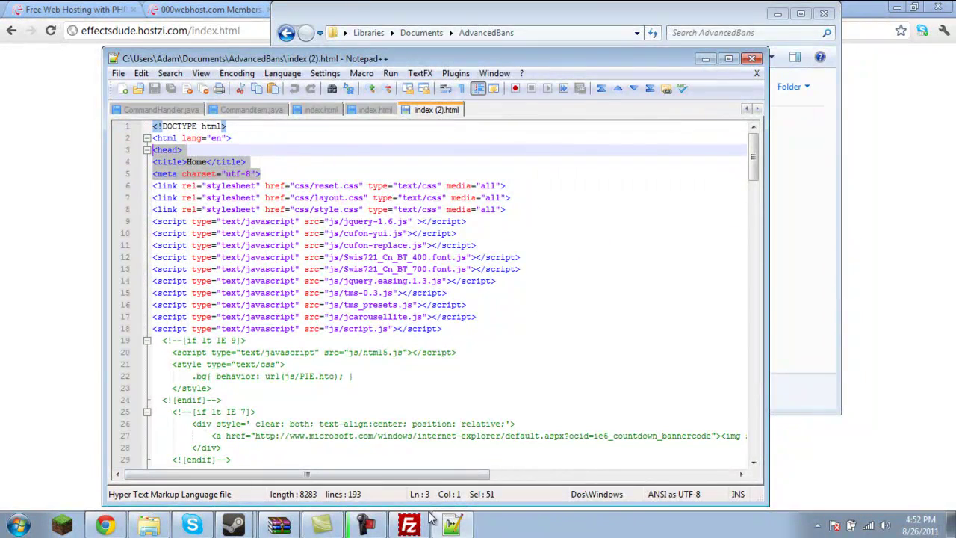
pyautogui.click(422, 521)
pyautogui.click(394, 501)
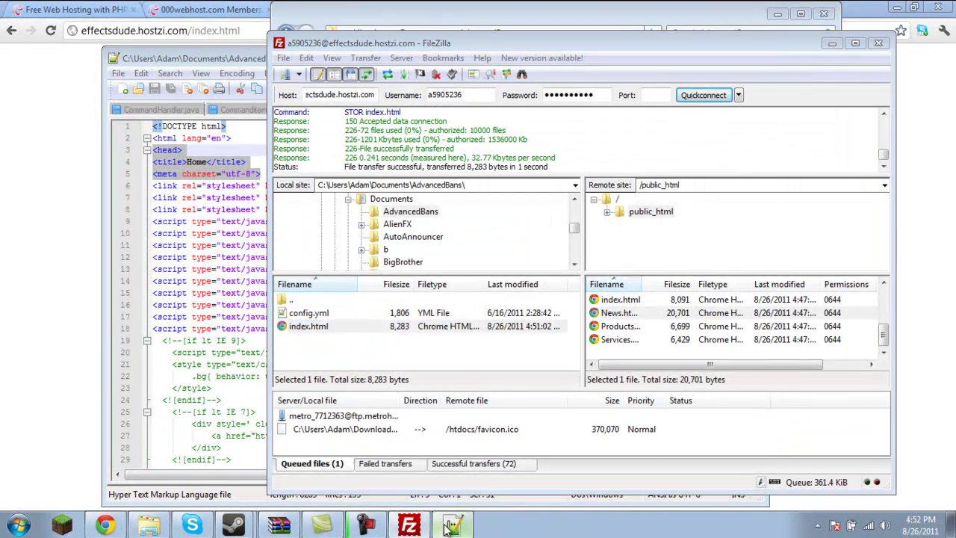
pyautogui.click(377, 109)
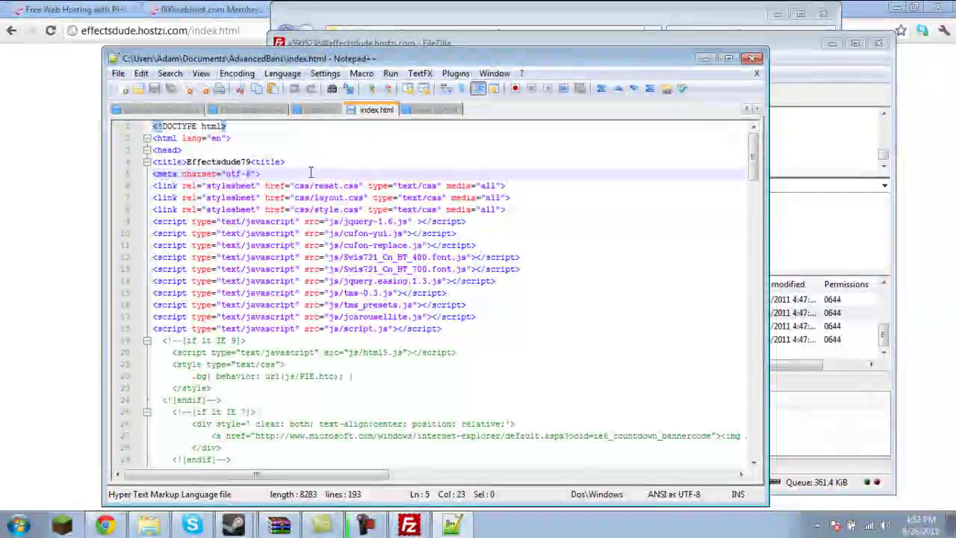
pyautogui.moveTo(299, 173); pyautogui.dragTo(137, 158)
pyautogui.hotkey('ctrl', 'v')
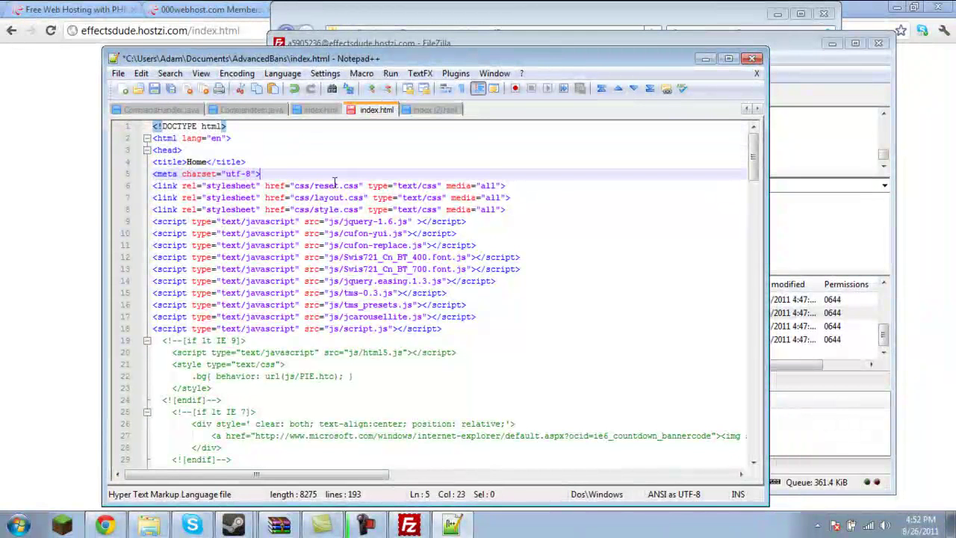
pyautogui.click(754, 59)
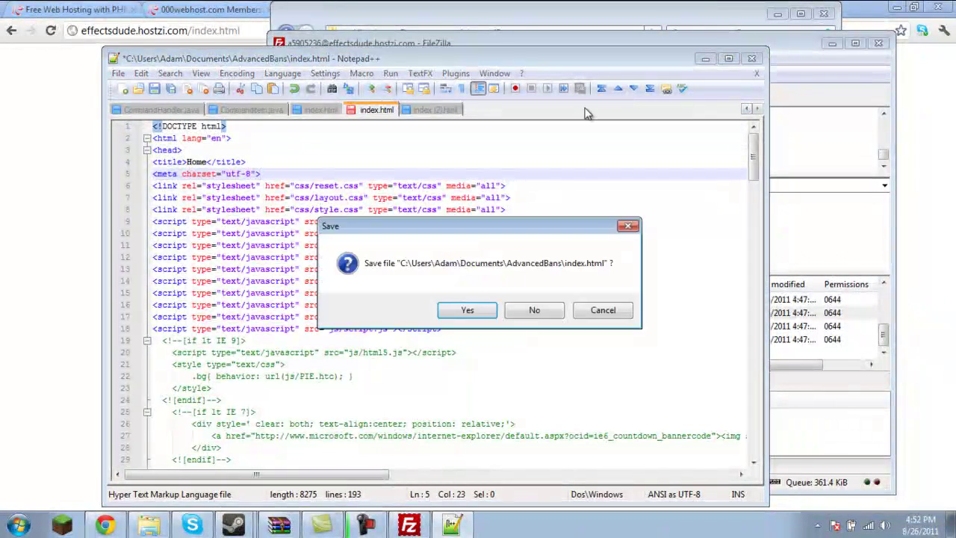
pyautogui.click(468, 309)
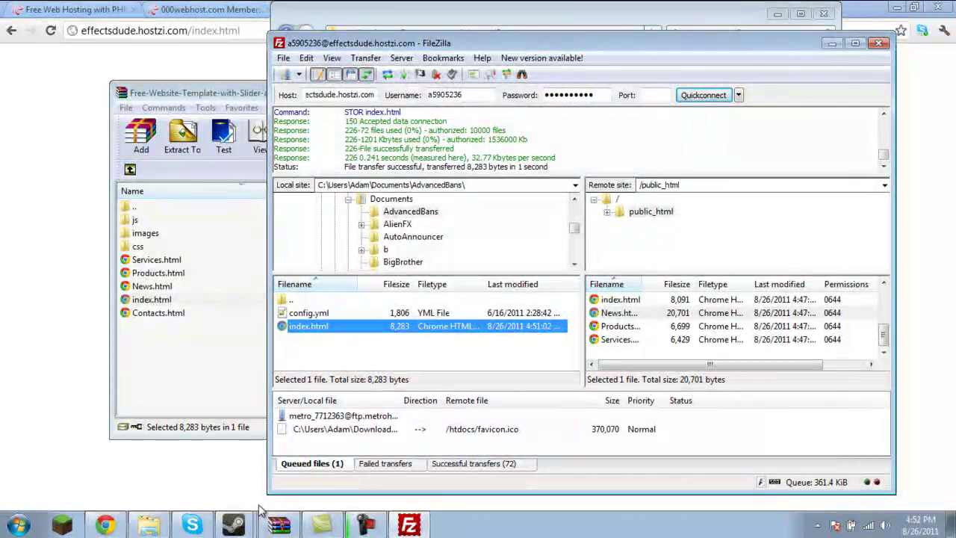
# Step: Upload the repaired index.html over the server copy and reload the site to check the Home title
pyautogui.click(148, 525)
pyautogui.click(604, 165)
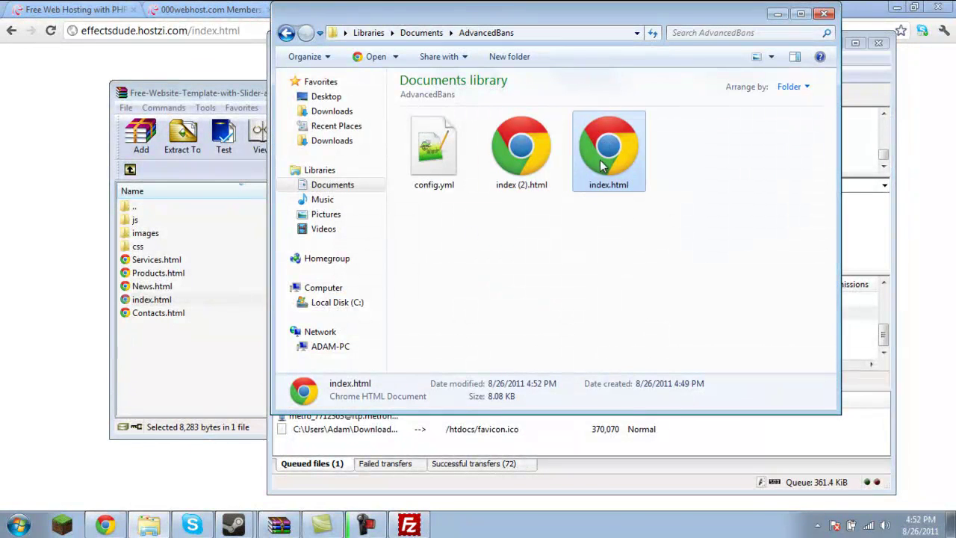
pyautogui.moveTo(866, 361); pyautogui.dragTo(866, 363)
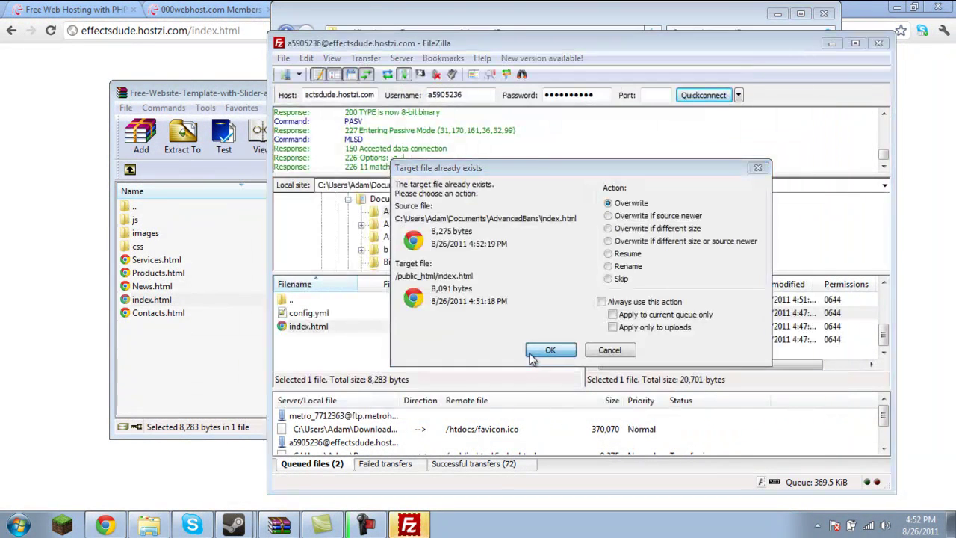
pyautogui.click(550, 349)
pyautogui.click(54, 30)
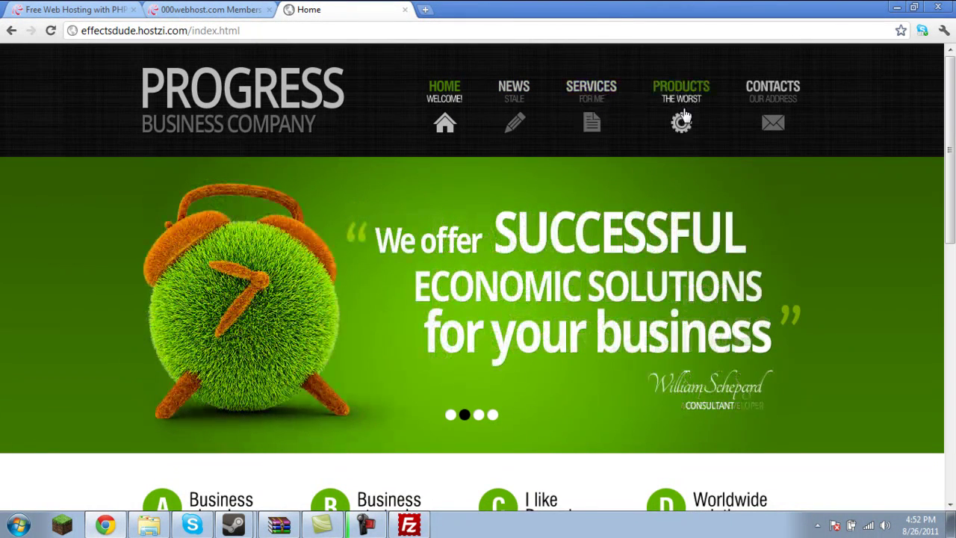
# Step: Scroll the live page to check the 'I like Pancakes' heading
pyautogui.scroll(-2, 569, 409)
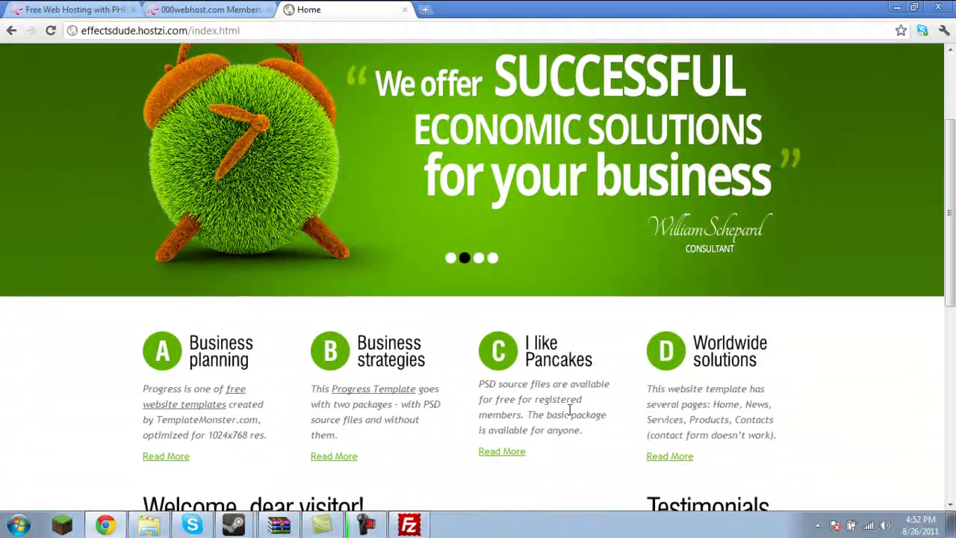
pyautogui.tripleClick(598, 372)
pyautogui.click(593, 374)
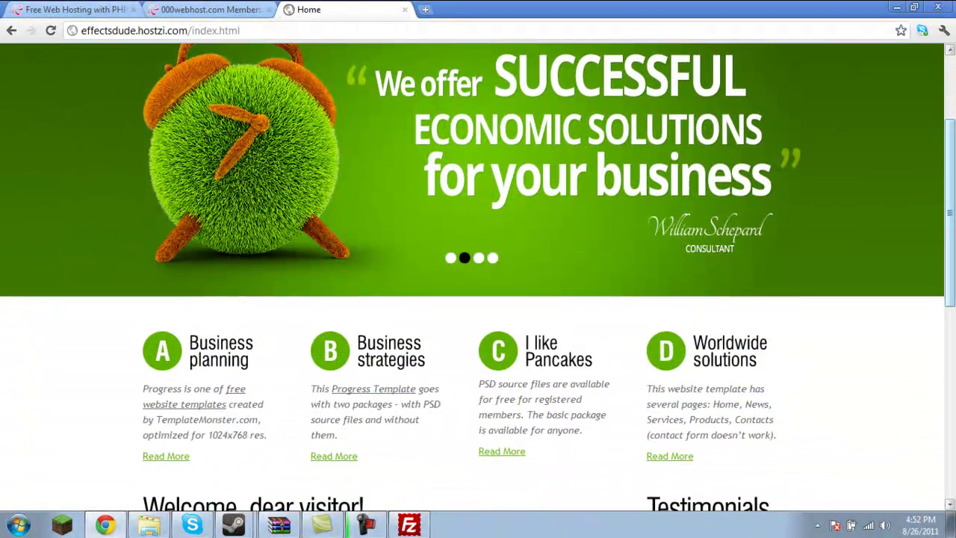
pyautogui.scroll(2, 568, 378)
# Step: Show the server's public_html contents in FileZilla
pyautogui.click(409, 525)
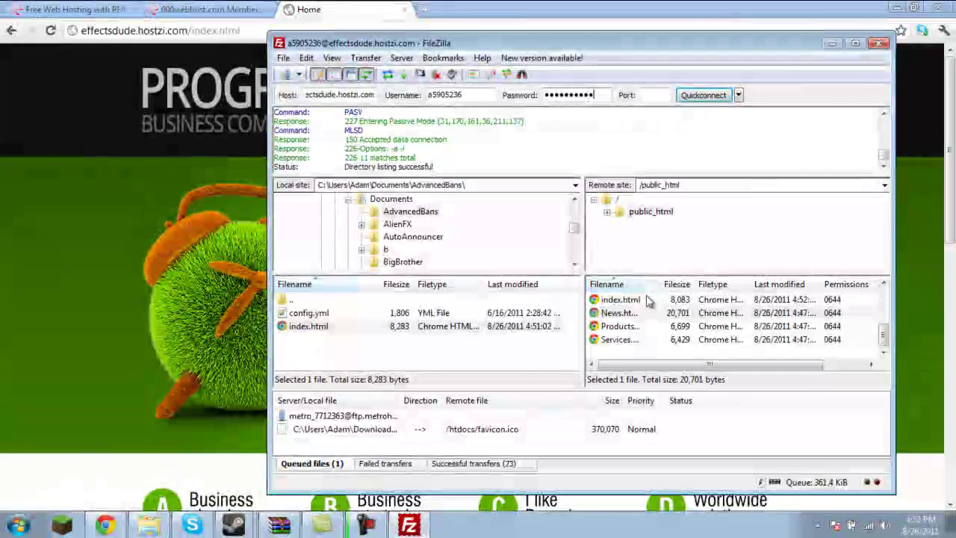
pyautogui.click(627, 213)
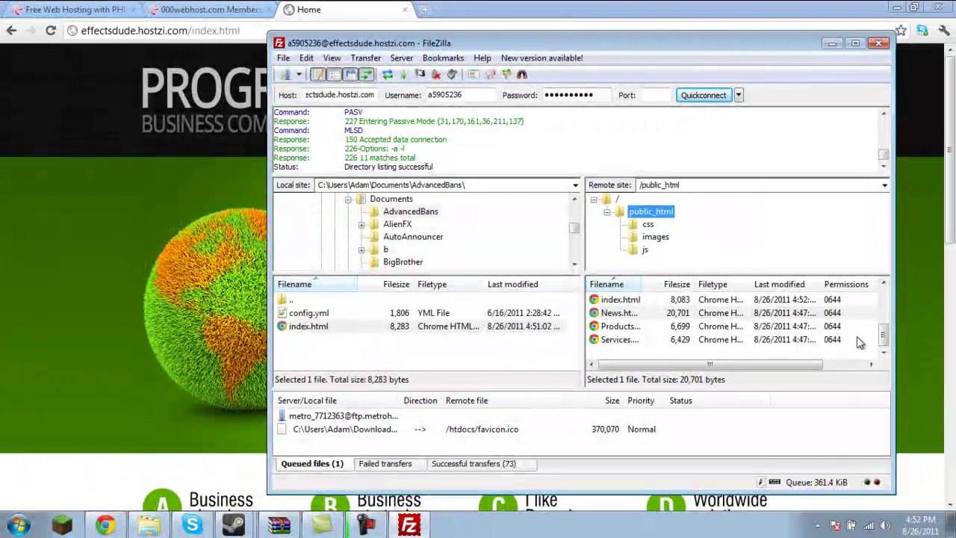
pyautogui.moveTo(882, 336); pyautogui.dragTo(883, 299)
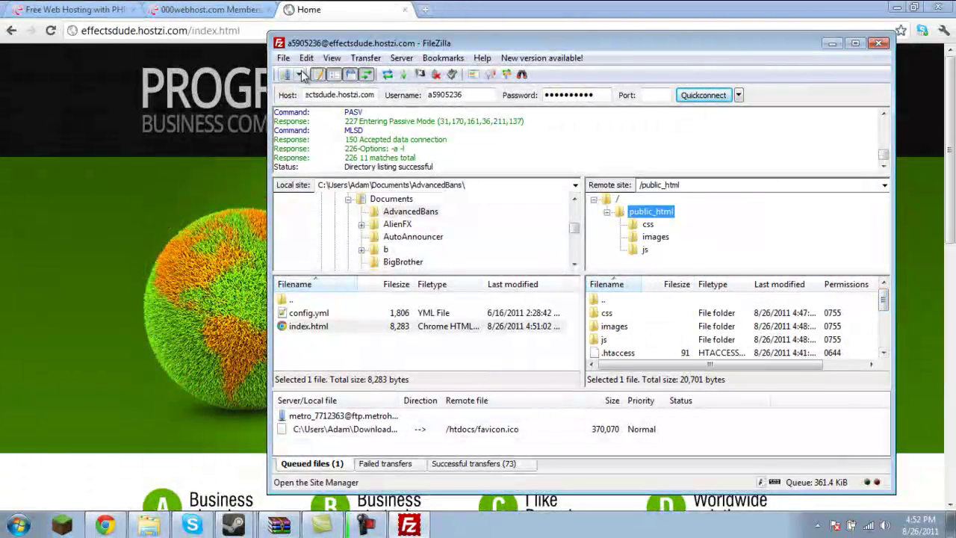
# Step: Select index.html in the site's web address, then return to FileZilla's listing
pyautogui.click(231, 30)
pyautogui.click(264, 30)
pyautogui.moveTo(264, 30); pyautogui.dragTo(193, 26)
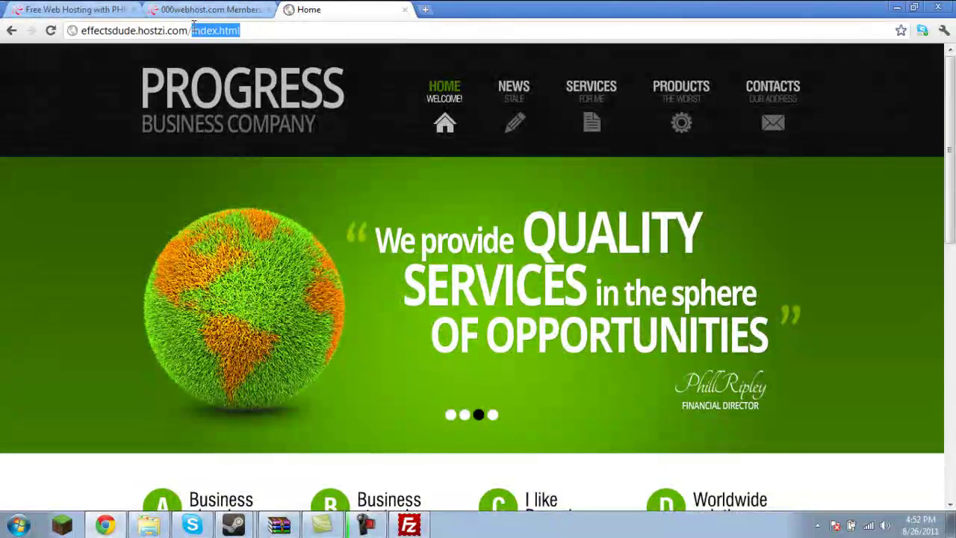
pyautogui.click(409, 525)
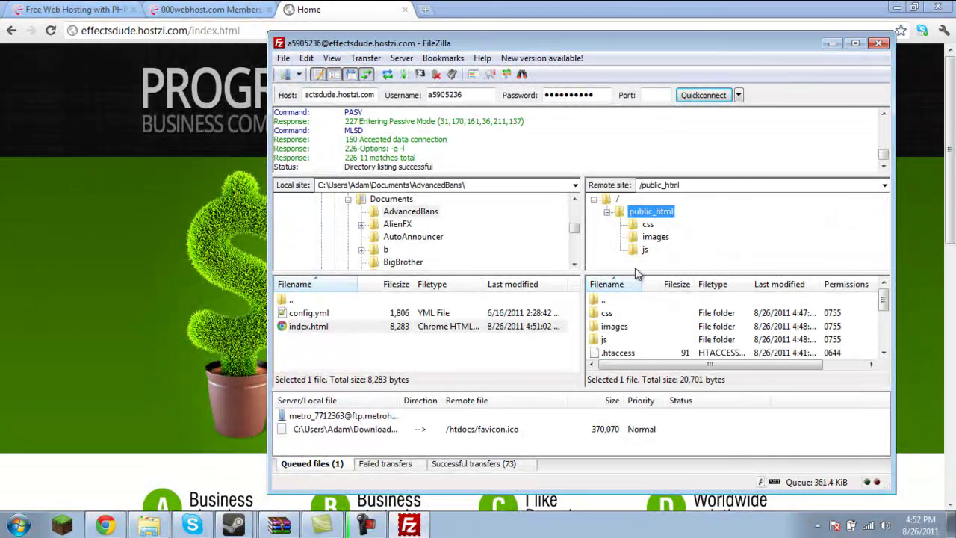
pyautogui.scroll(-2, 709, 351)
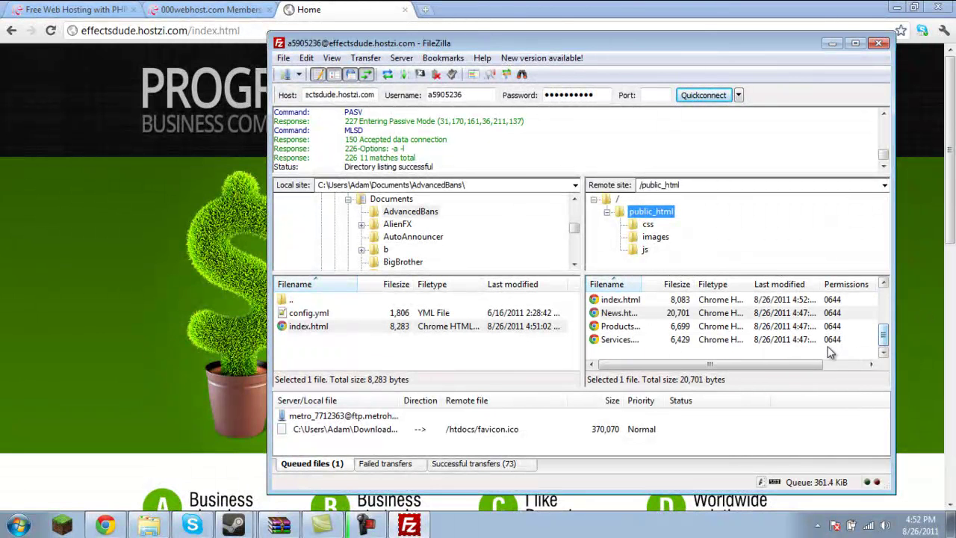
# Step: Create a folder named Pancakes in the server's public_html
pyautogui.rightClick(833, 355)
pyautogui.click(869, 408)
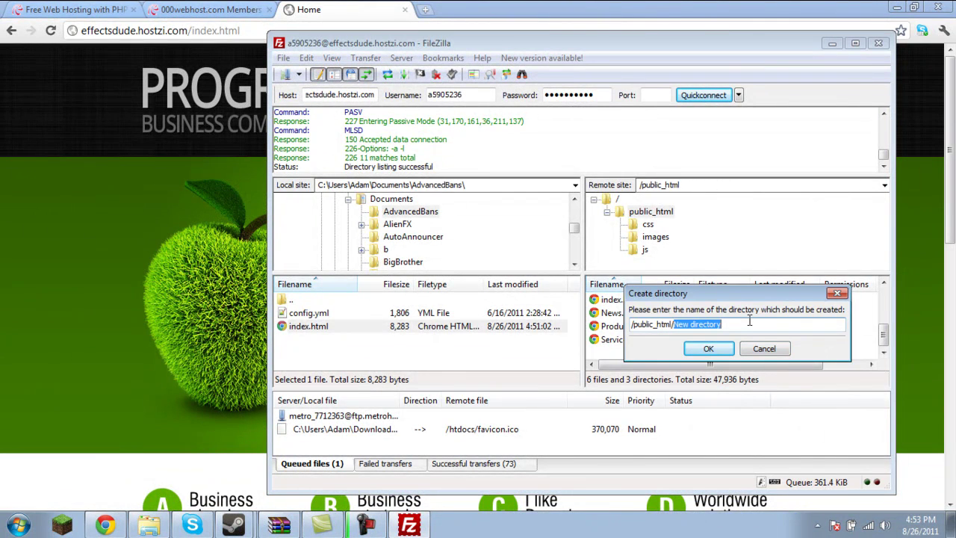
pyautogui.press('BackSpace')
pyautogui.write('Pancakes')
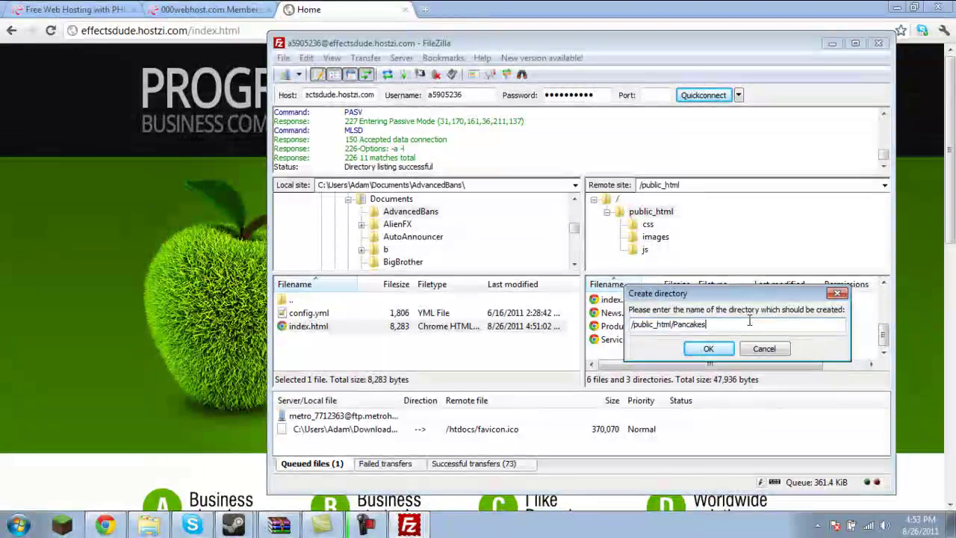
pyautogui.press('Return')
# Step: Collapse and re-expand the server folder tree to show public_html
pyautogui.scroll(2, 882, 353)
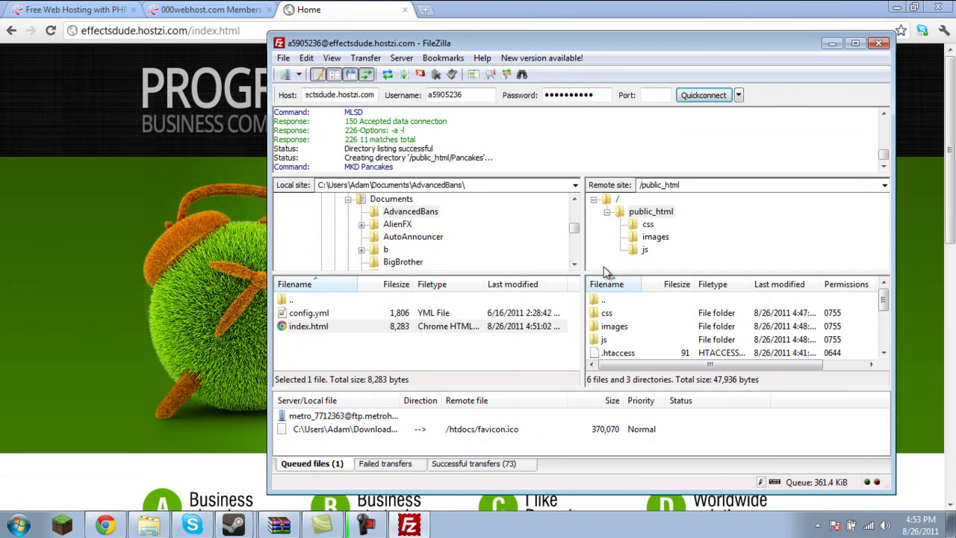
pyautogui.doubleClick(629, 214)
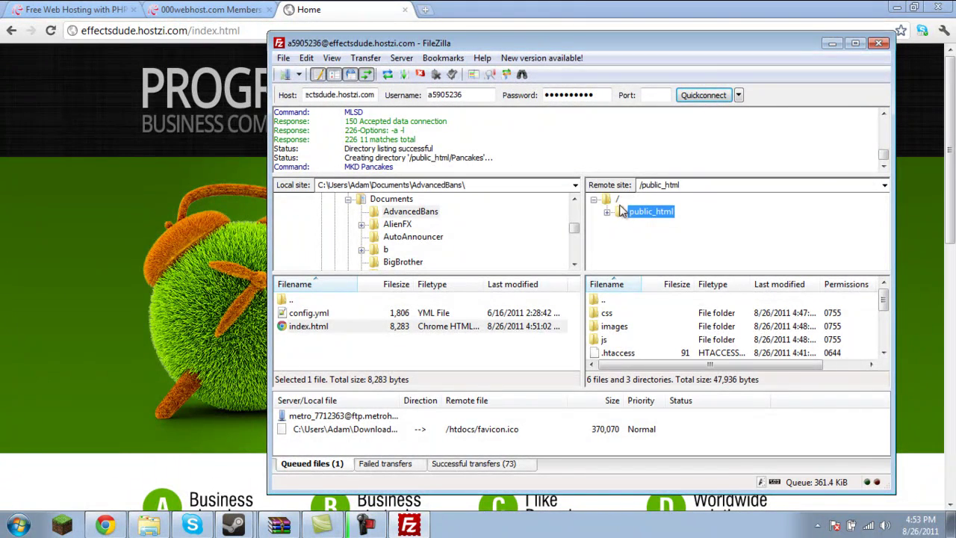
pyautogui.doubleClick(620, 202)
pyautogui.click(594, 200)
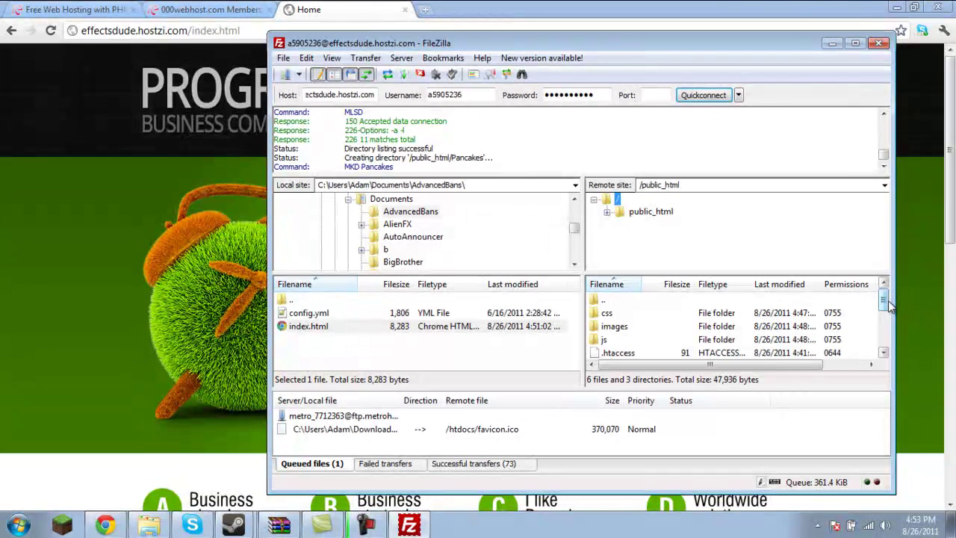
pyautogui.scroll(-2, 822, 344)
# Step: Check the failed, successful and queued transfer lists
pyautogui.rightClick(814, 352)
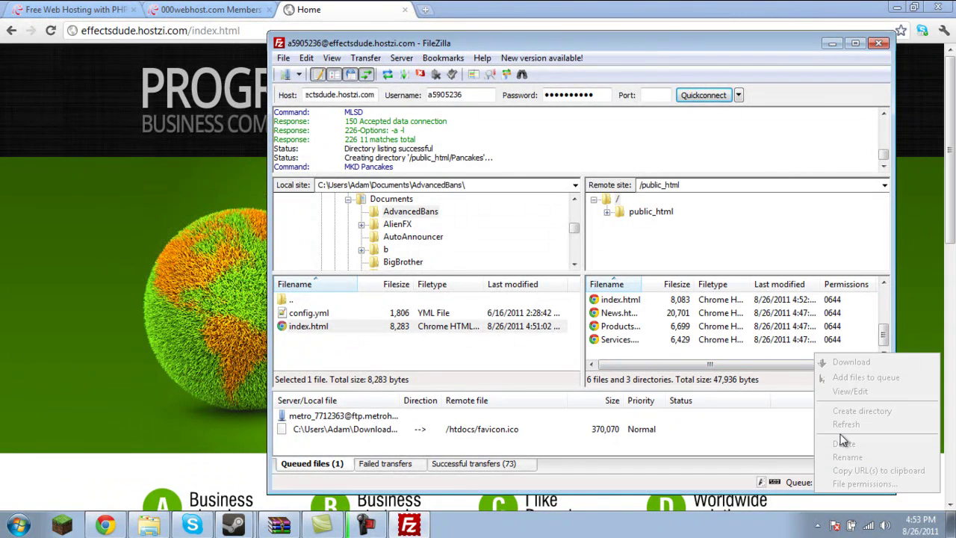
pyautogui.click(702, 342)
pyautogui.click(400, 465)
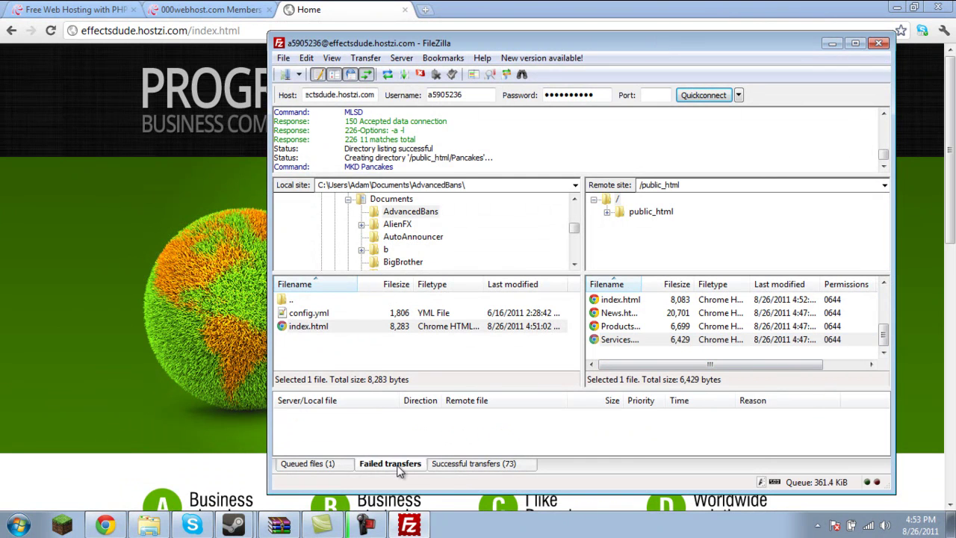
pyautogui.click(453, 465)
pyautogui.click(335, 465)
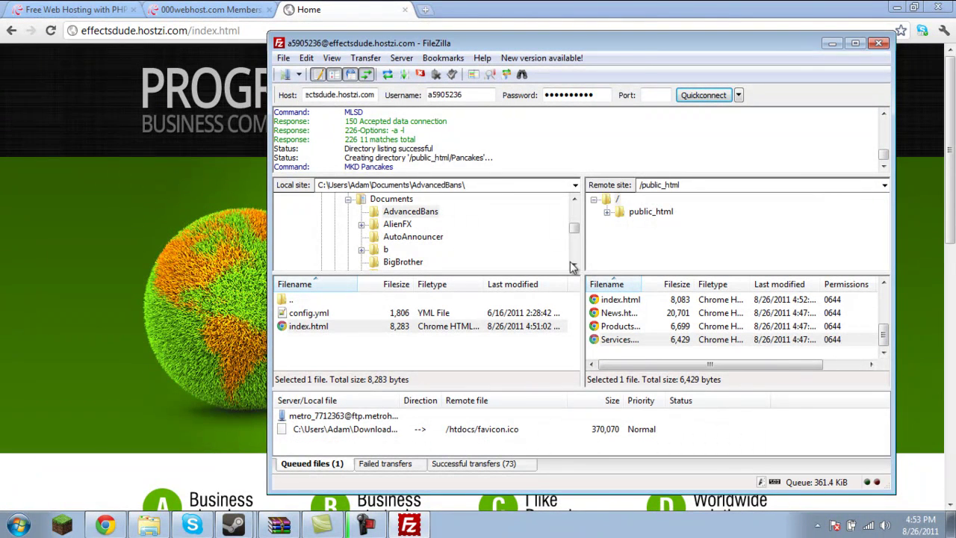
# Step: Close FileZilla and relaunch it from a Start menu search for 'file'
pyautogui.click(878, 43)
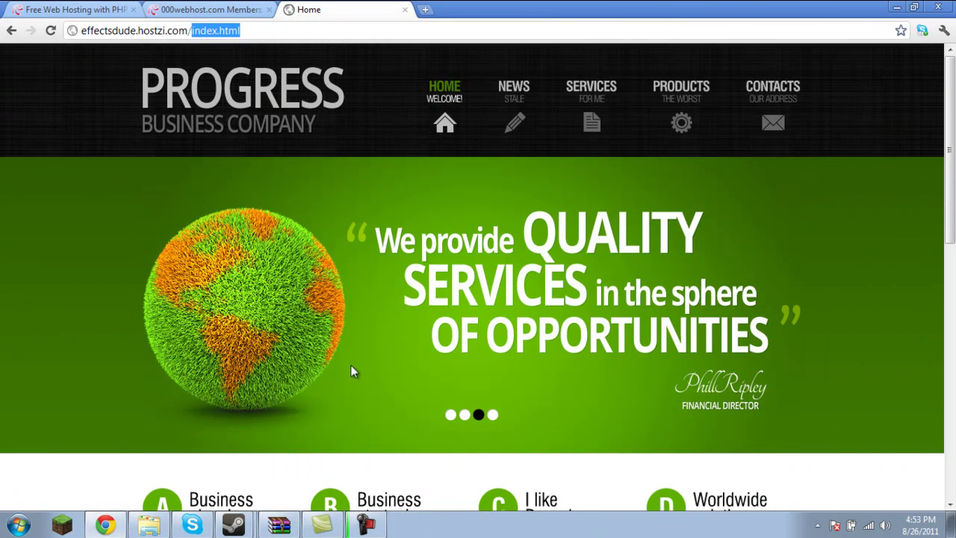
pyautogui.press('super')
pyautogui.write('ftp')
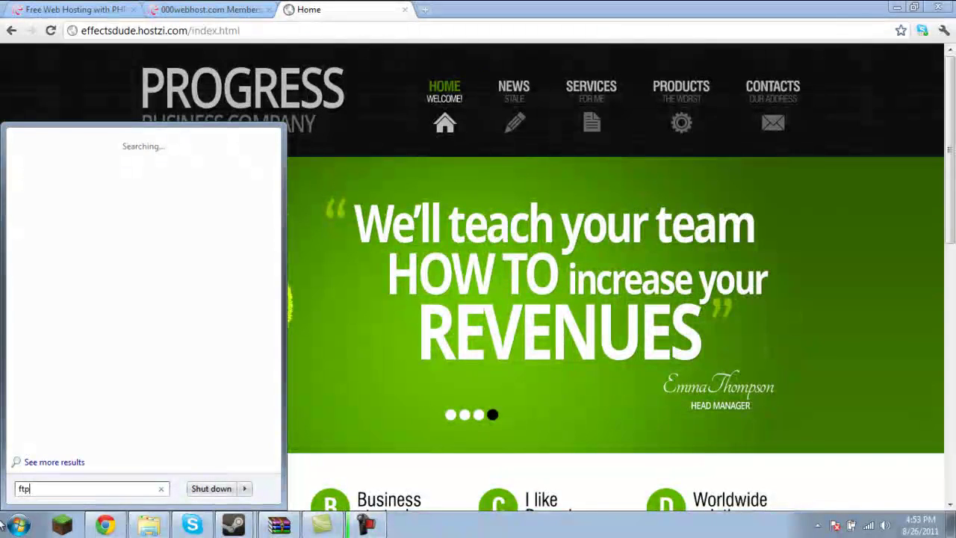
pyautogui.press('BackSpace')
pyautogui.press('BackSpace')
pyautogui.press('BackSpace')
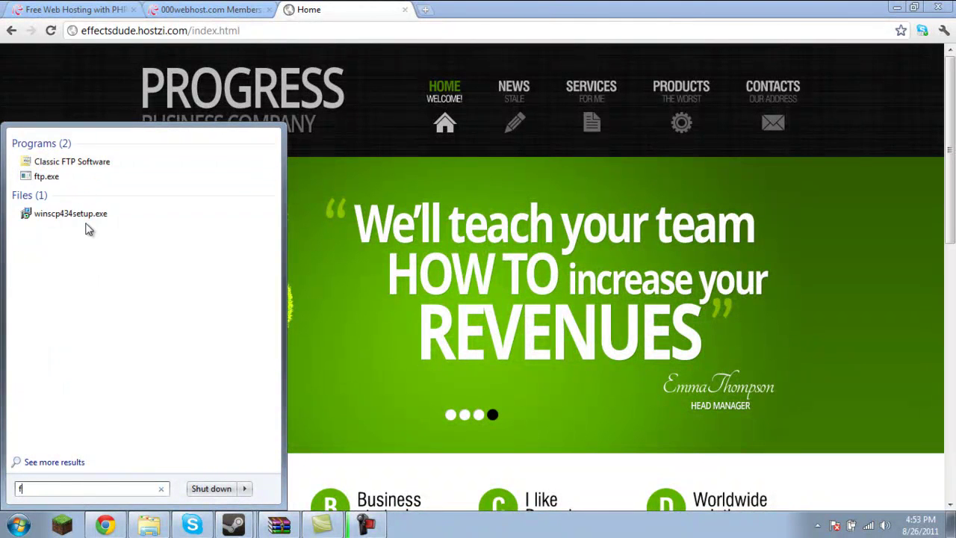
pyautogui.write('file')
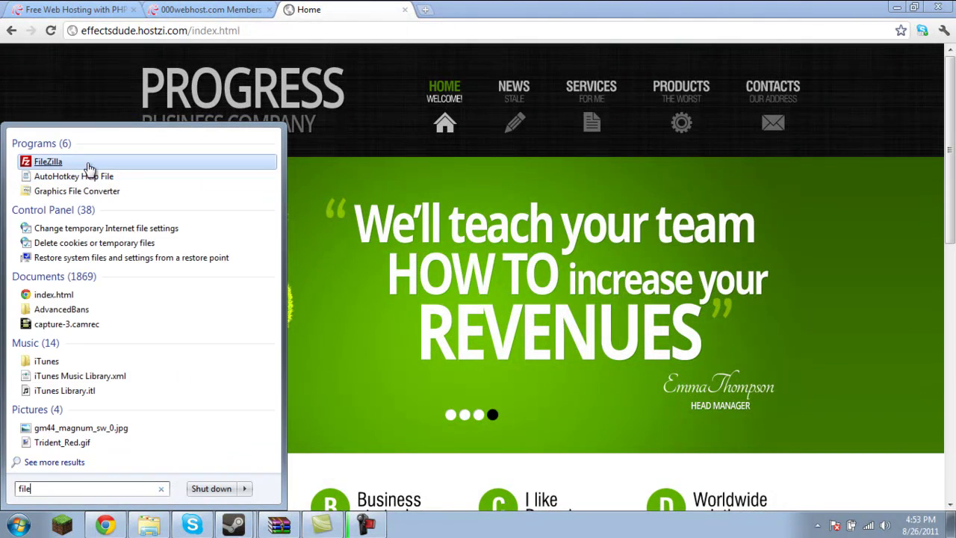
pyautogui.click(93, 161)
pyautogui.click(191, 9)
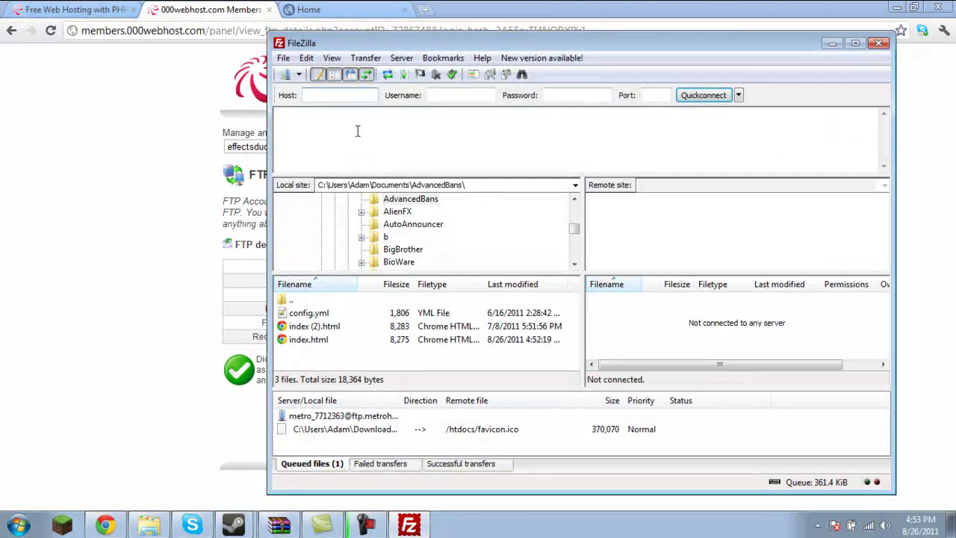
# Step: Copy the FTP host name from the 000webhost details page into FileZilla's Host field
pyautogui.click(73, 142)
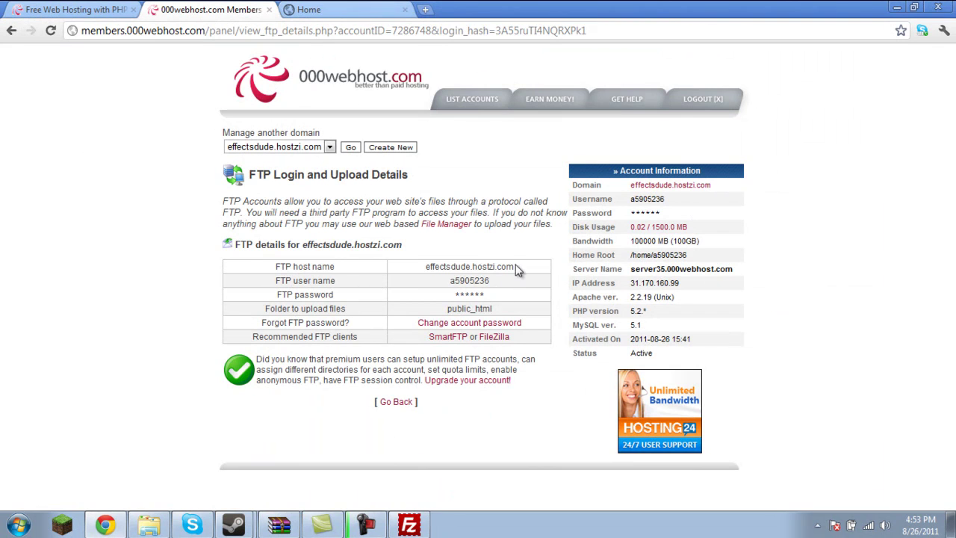
pyautogui.moveTo(519, 267); pyautogui.dragTo(431, 270)
pyautogui.rightClick(431, 270)
pyautogui.click(448, 279)
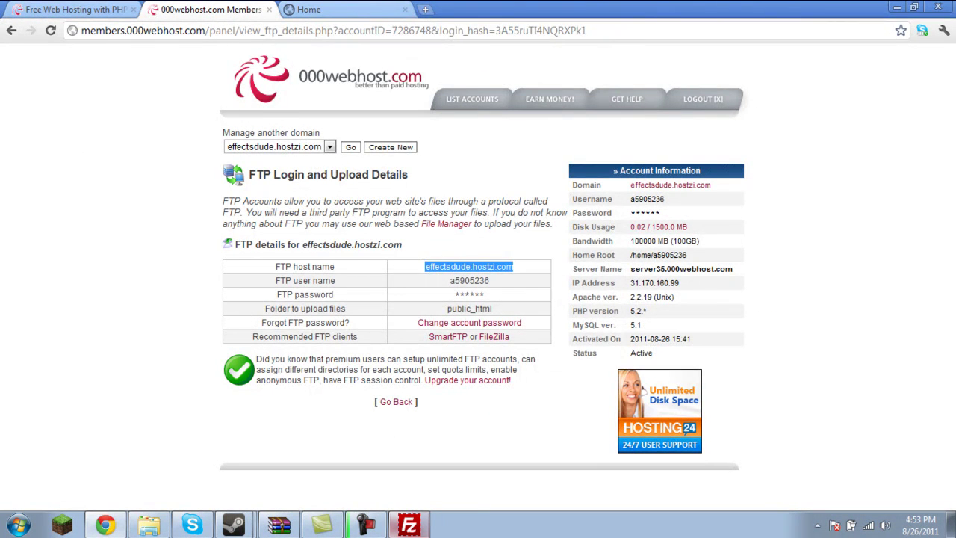
pyautogui.click(408, 525)
pyautogui.hotkey('ctrl', 'v')
# Step: Copy the FTP user name into FileZilla's Username field
pyautogui.click(121, 324)
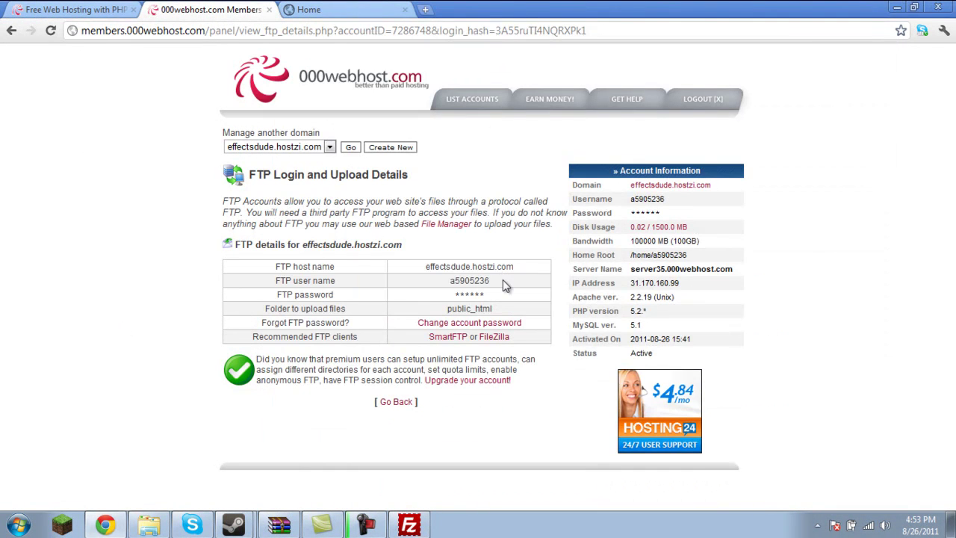
pyautogui.moveTo(502, 277); pyautogui.dragTo(457, 285)
pyautogui.rightClick(457, 285)
pyautogui.click(472, 293)
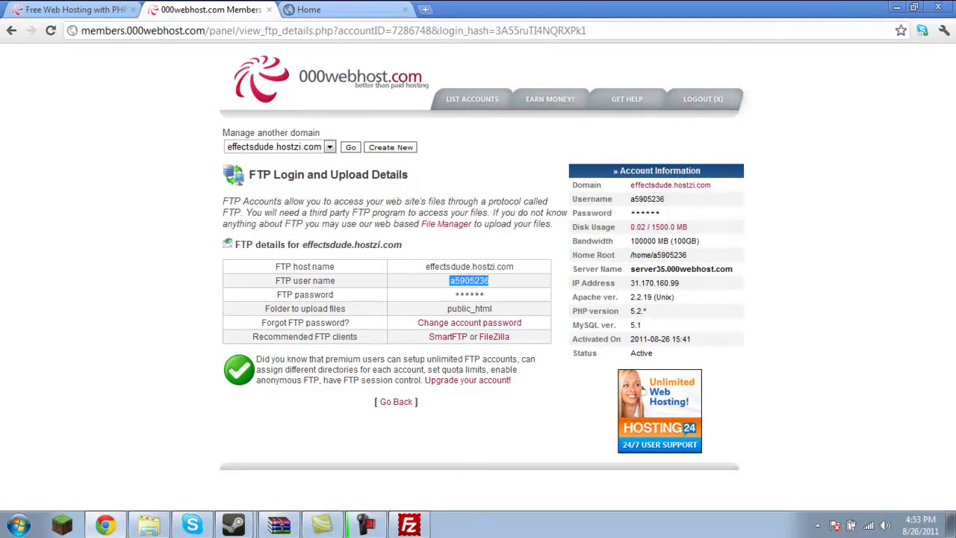
pyautogui.click(409, 525)
pyautogui.hotkey('ctrl', 'v')
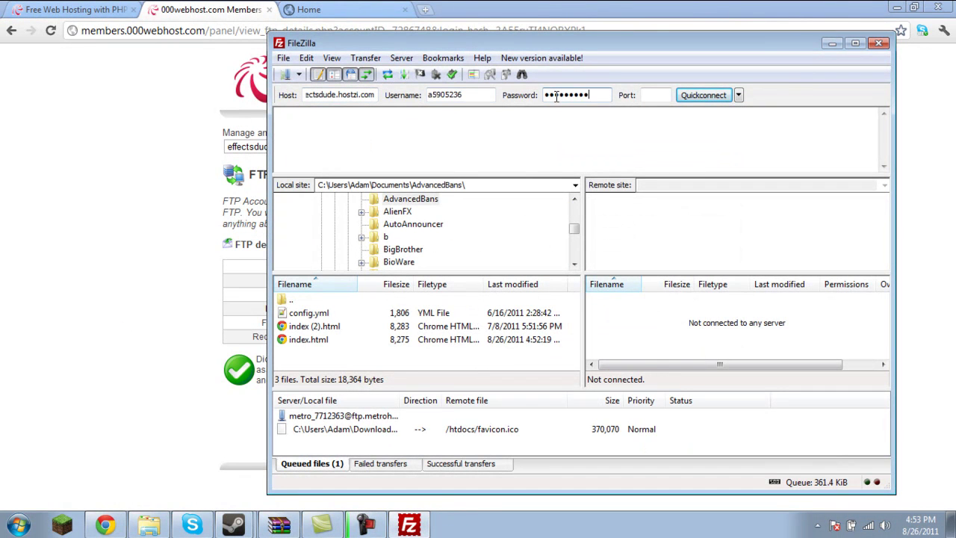
# Step: Connect to the FTP server and open the public_html folder
pyautogui.press('Return')
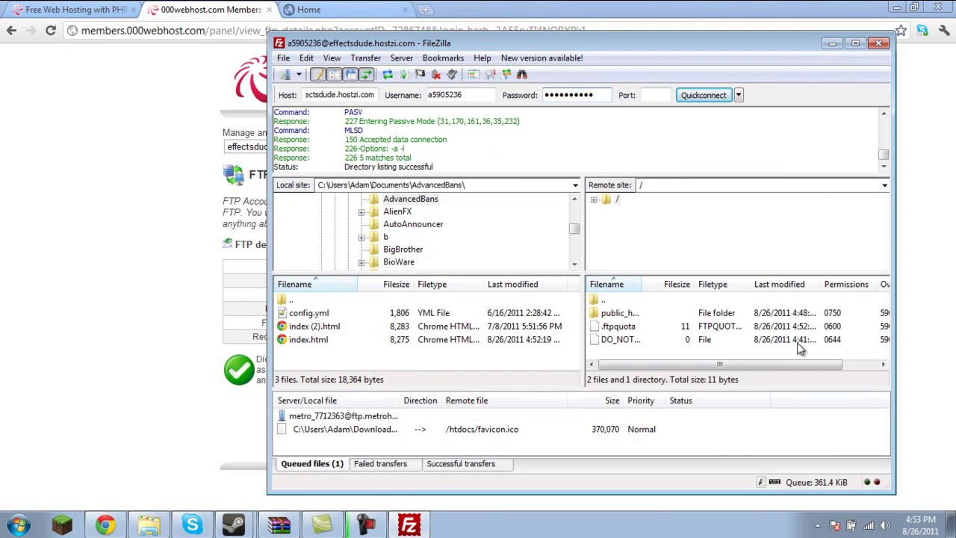
pyautogui.doubleClick(641, 318)
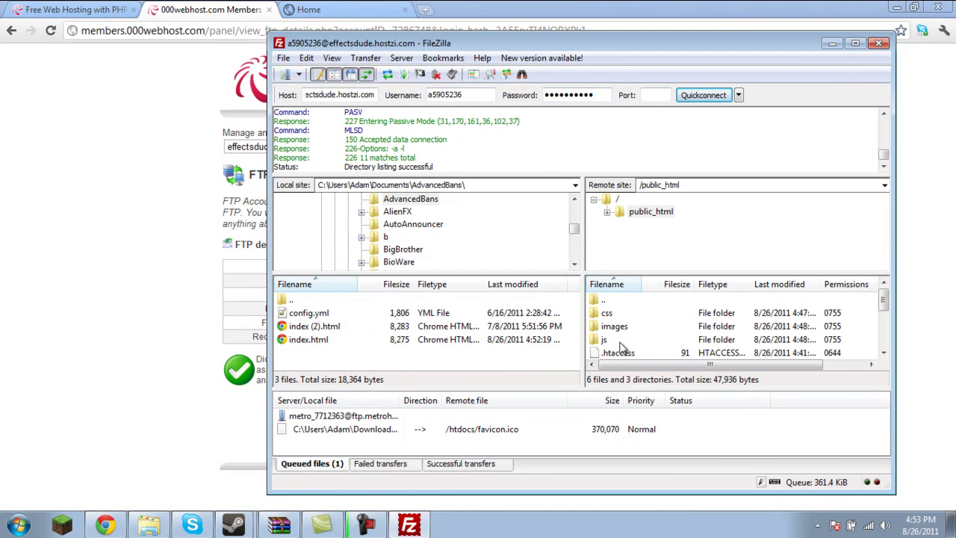
pyautogui.moveTo(883, 300); pyautogui.dragTo(883, 363)
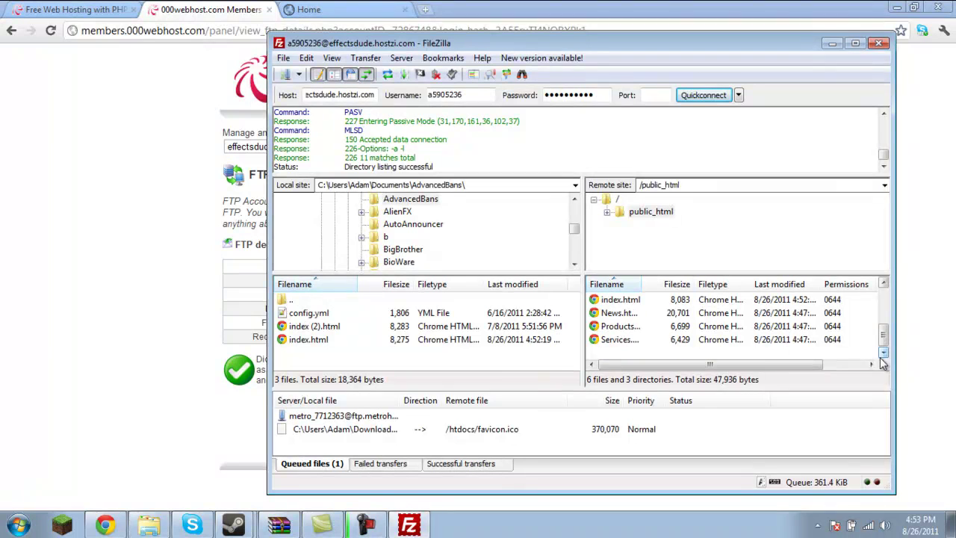
# Step: Create a Pancakes folder in public_html and select it
pyautogui.rightClick(700, 364)
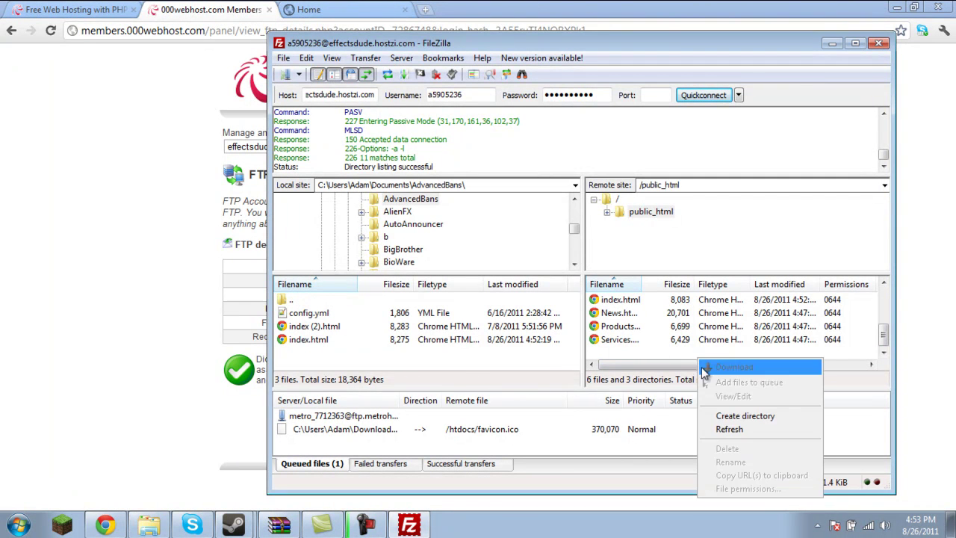
pyautogui.click(735, 419)
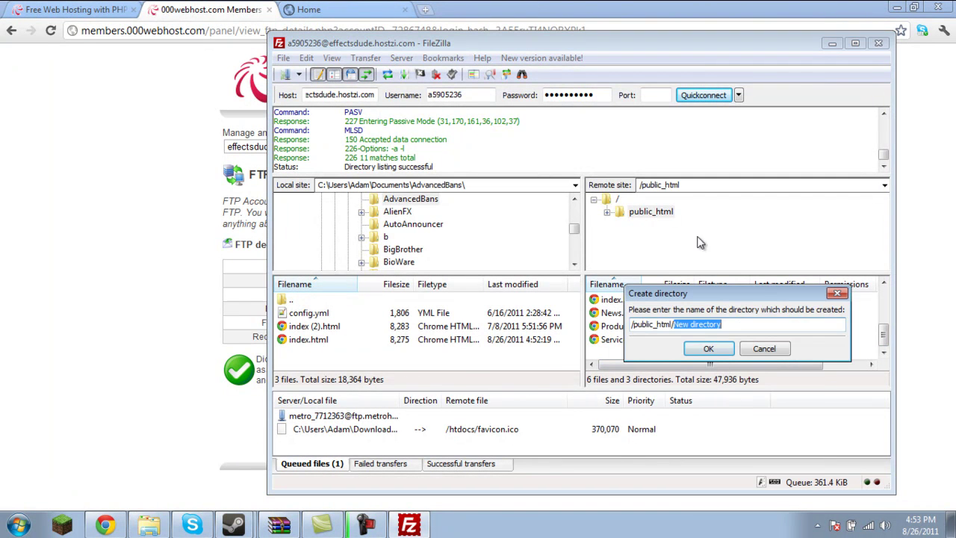
pyautogui.write('Pancakes/')
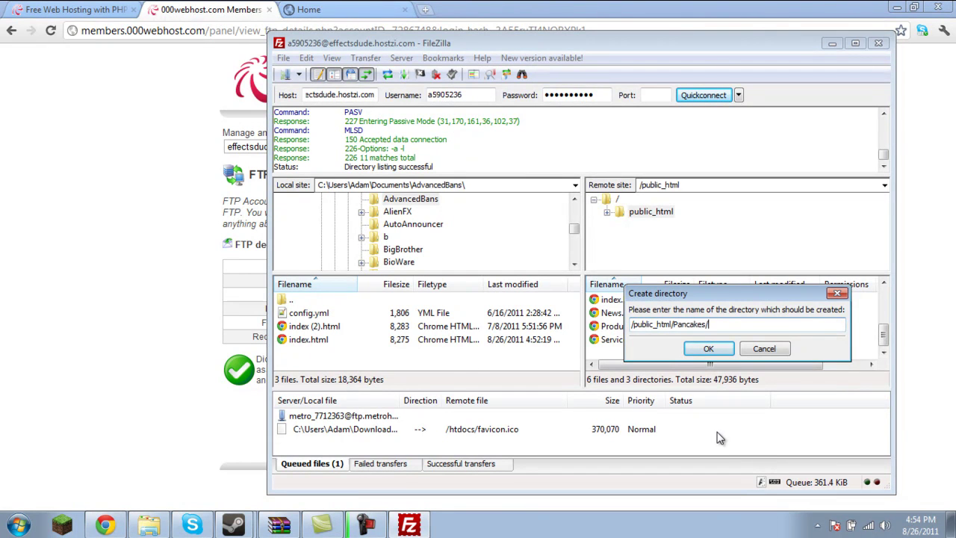
pyautogui.press('Return')
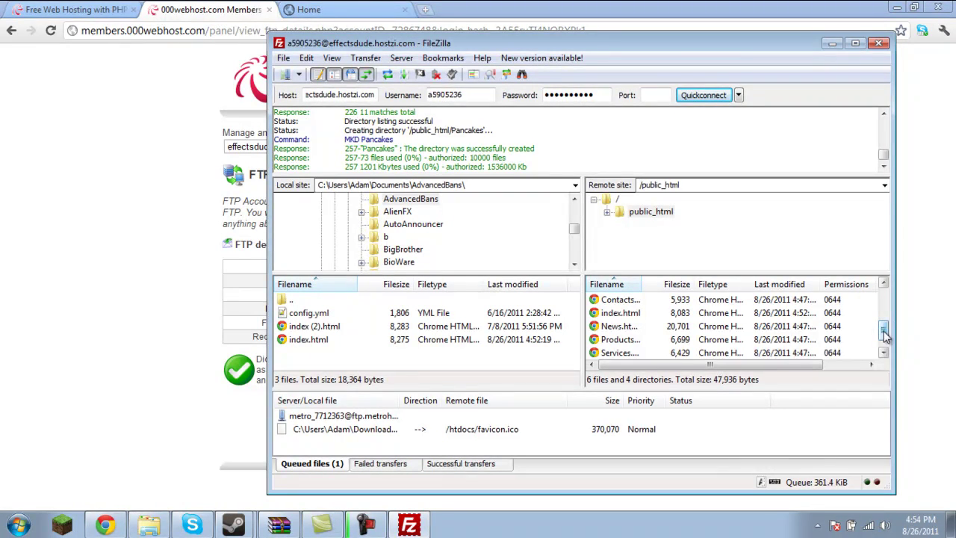
pyautogui.moveTo(884, 329); pyautogui.dragTo(883, 299)
pyautogui.click(606, 354)
pyautogui.scroll(-1, 884, 321)
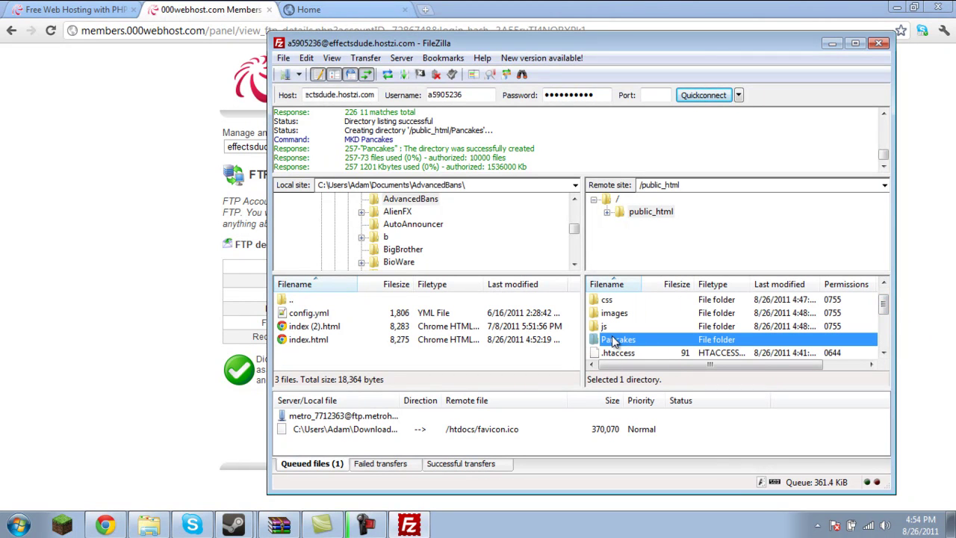
# Step: Upload News.html from the template archive into the server's Pancakes folder
pyautogui.doubleClick(597, 339)
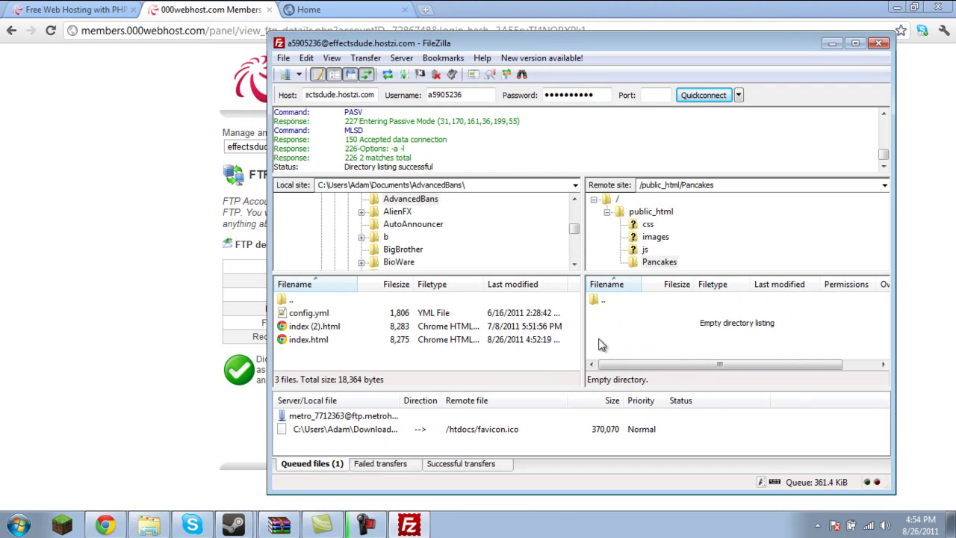
pyautogui.click(278, 525)
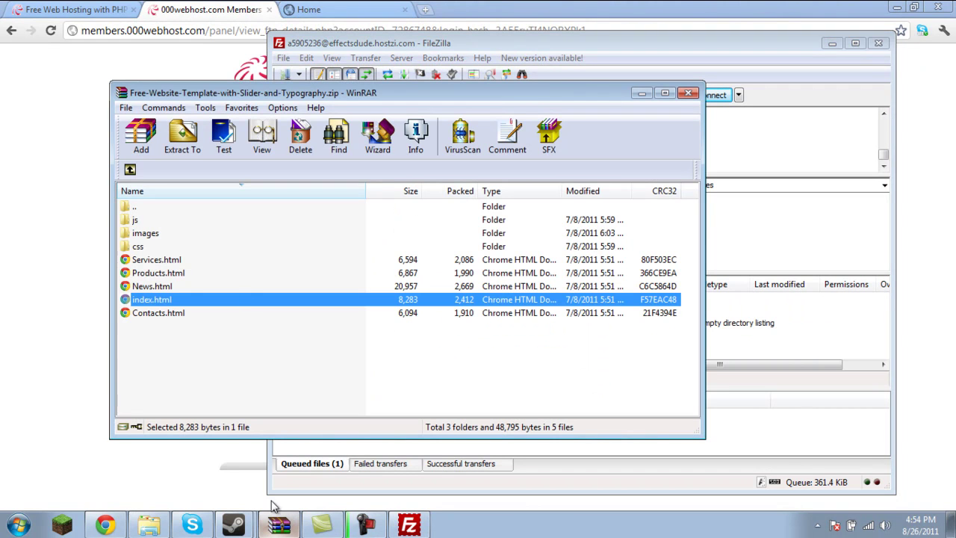
pyautogui.click(159, 287)
pyautogui.moveTo(481, 327); pyautogui.dragTo(751, 337)
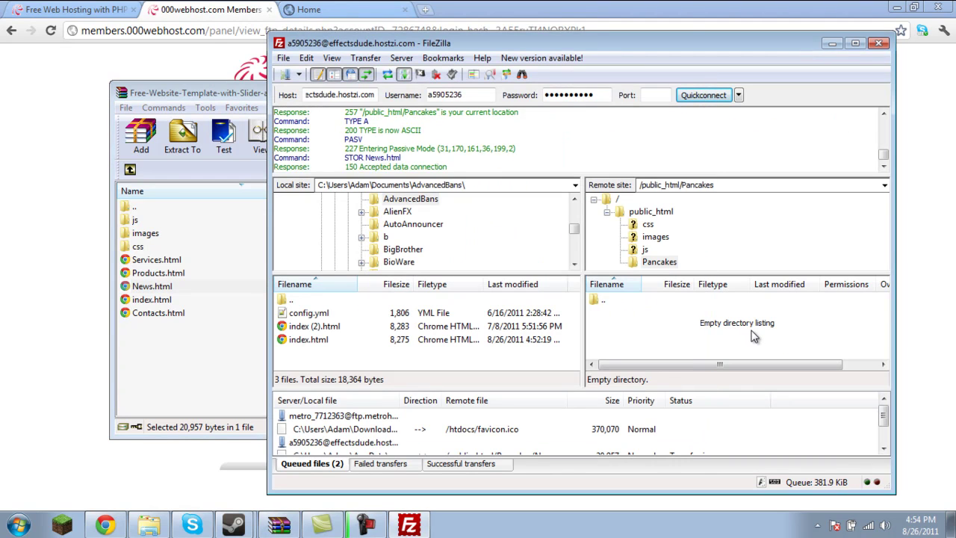
# Step: Rename the uploaded News.html to index.html
pyautogui.click(618, 314)
pyautogui.rightClick(618, 314)
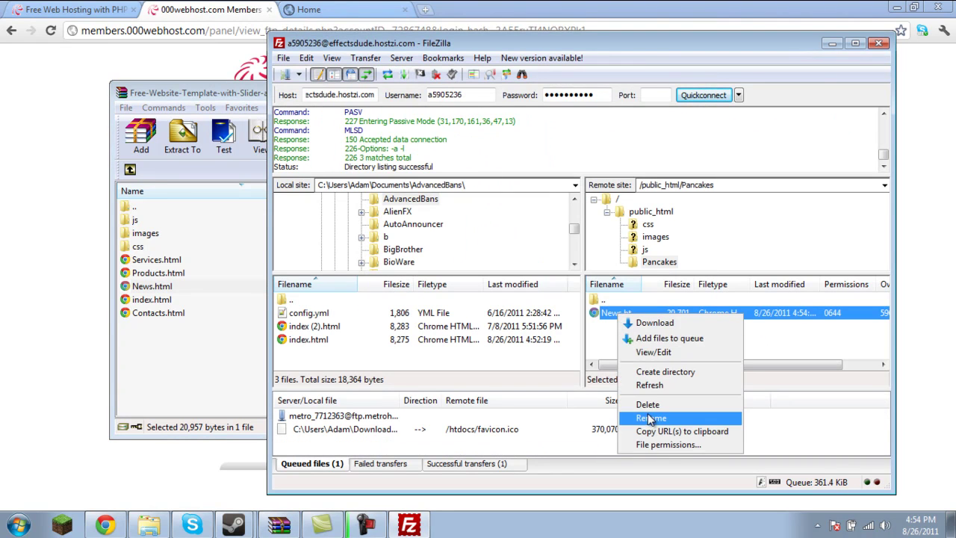
pyautogui.click(649, 418)
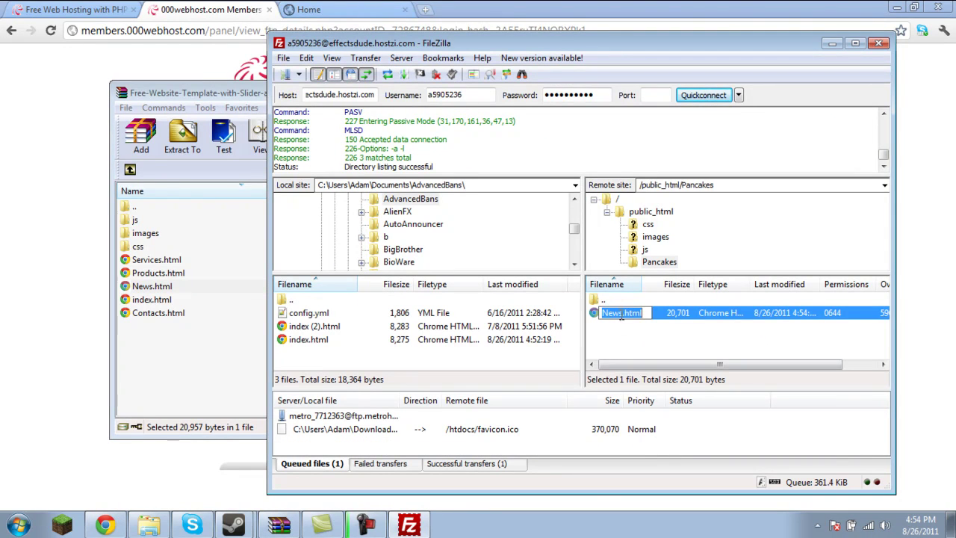
pyautogui.click(619, 313)
pyautogui.write('index')
pyautogui.press('Return')
# Step: Reload the site's home page and open its News page
pyautogui.click(306, 9)
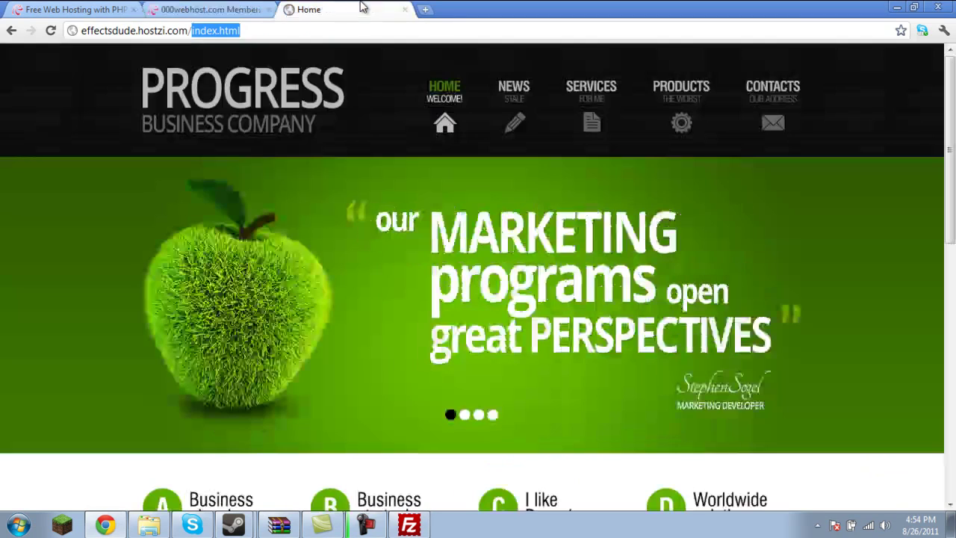
pyautogui.click(285, 29)
pyautogui.press('Return')
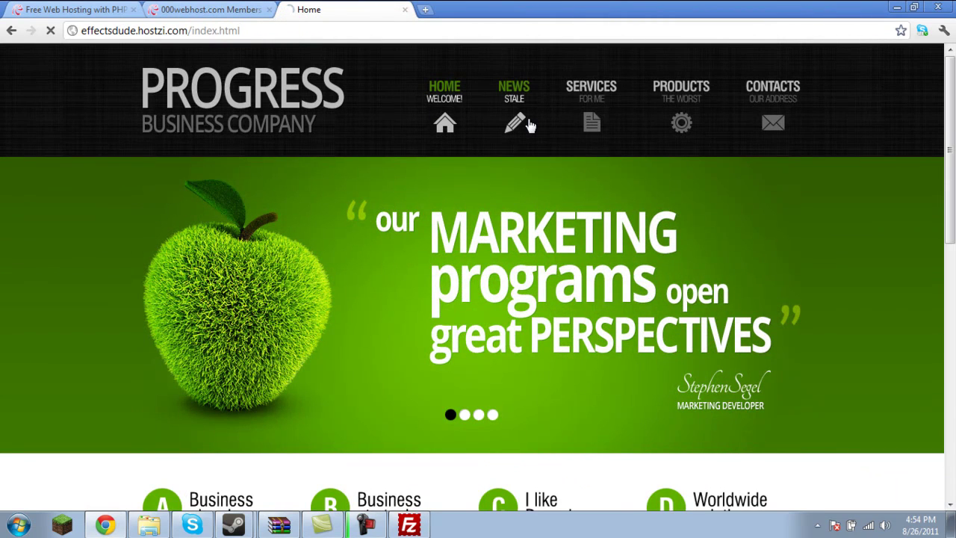
pyautogui.click(527, 124)
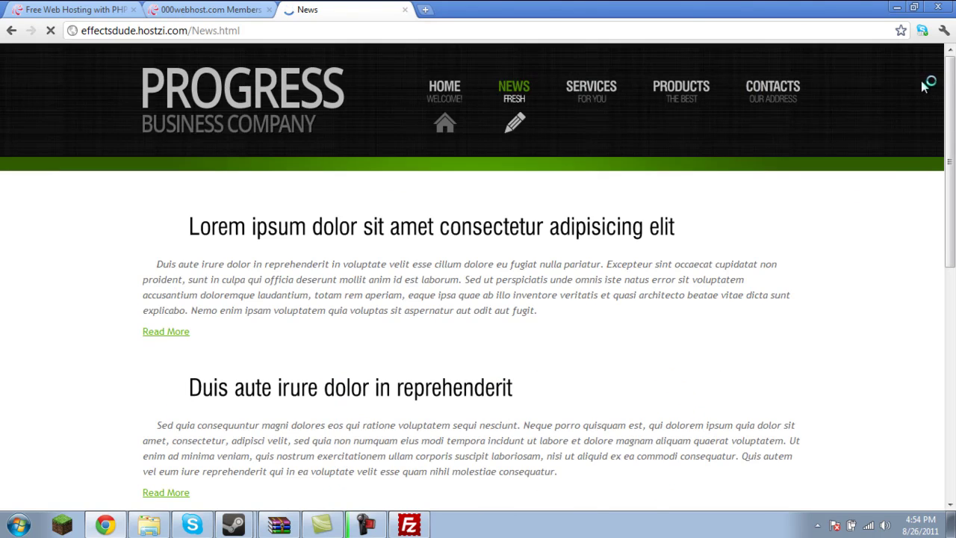
pyautogui.moveTo(950, 90); pyautogui.dragTo(950, 183)
# Step: Replace News.html in the address with Pancakes/ to load the Pancakes folder
pyautogui.moveTo(255, 25); pyautogui.dragTo(198, 18)
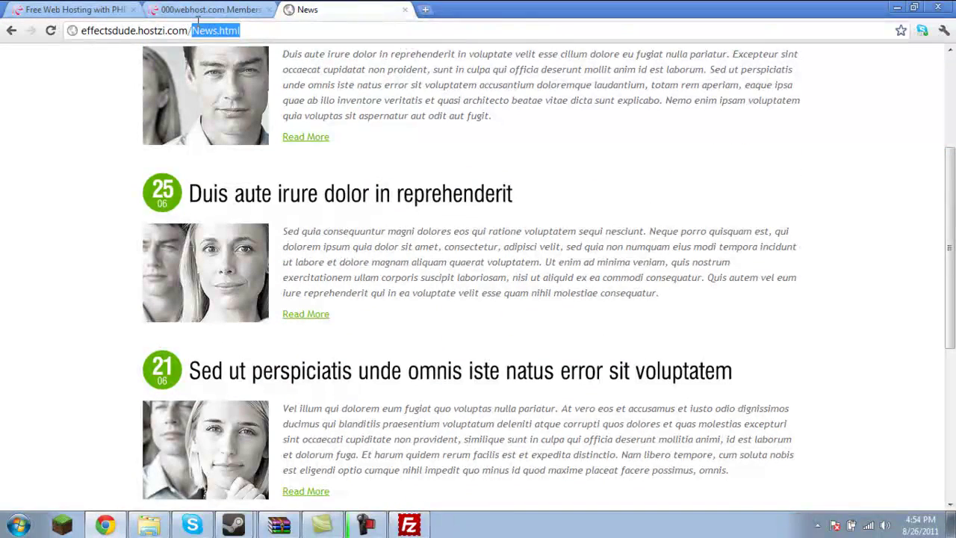
pyautogui.write('Pancakes/')
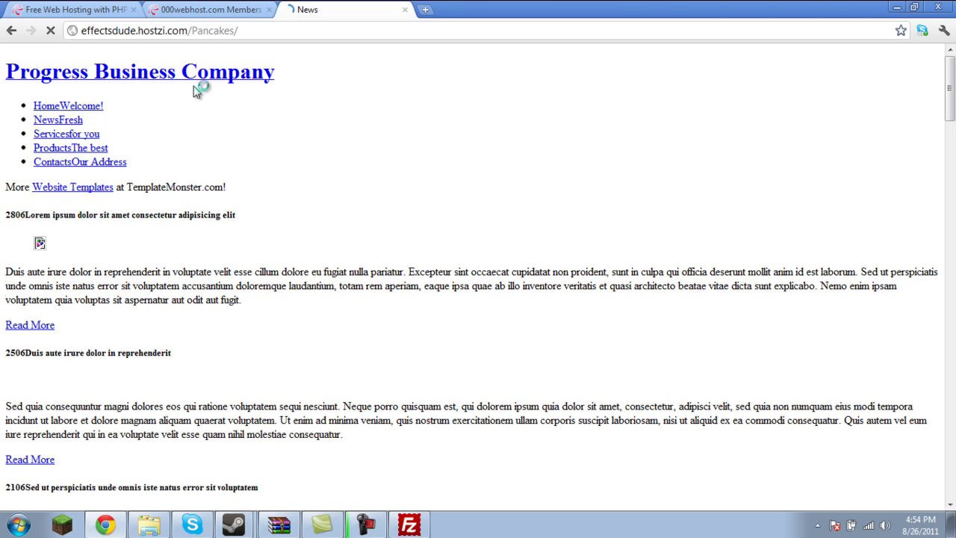
pyautogui.click(408, 525)
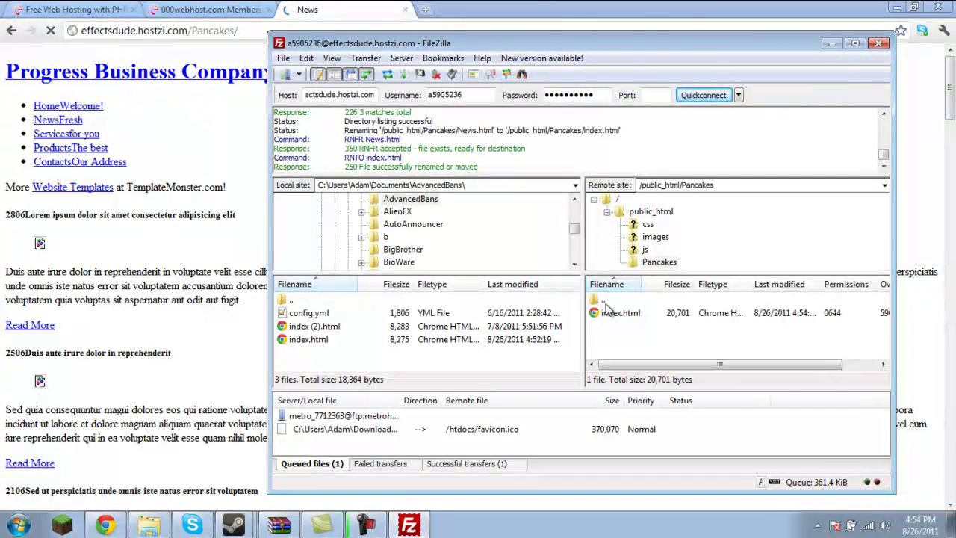
# Step: Open the remote Pancakes index.html with View/Edit
pyautogui.click(633, 312)
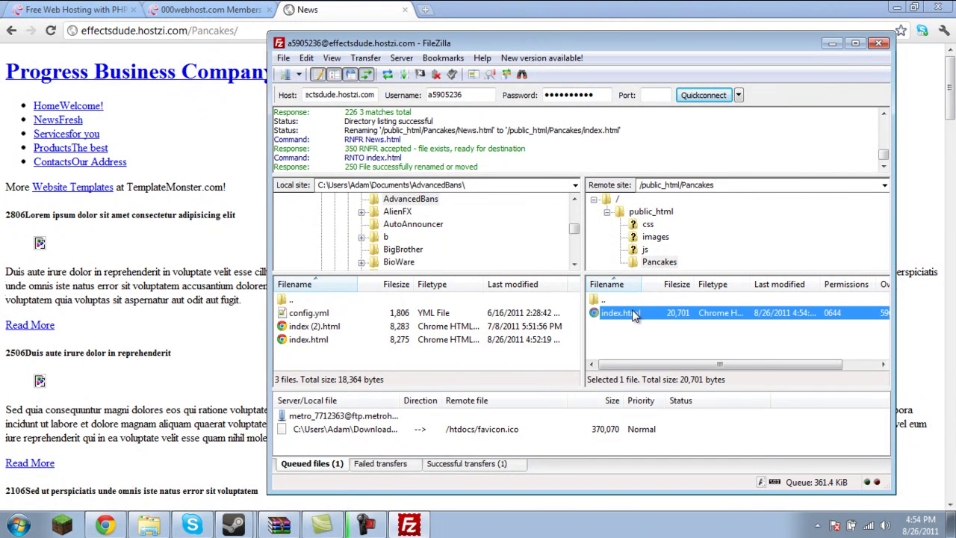
pyautogui.rightClick(634, 312)
pyautogui.click(661, 352)
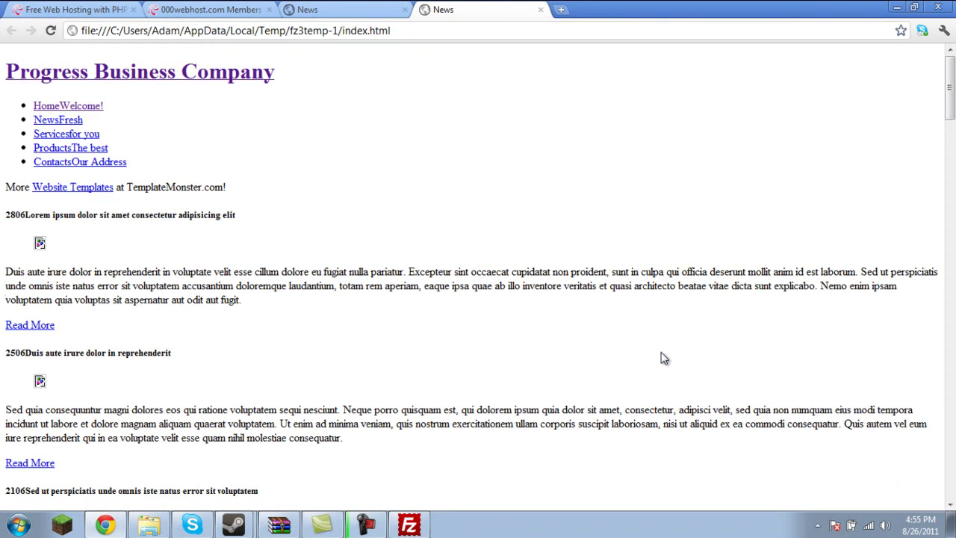
# Step: Open the local AdvancedBans index.html with Edit with Notepad++
pyautogui.click(148, 525)
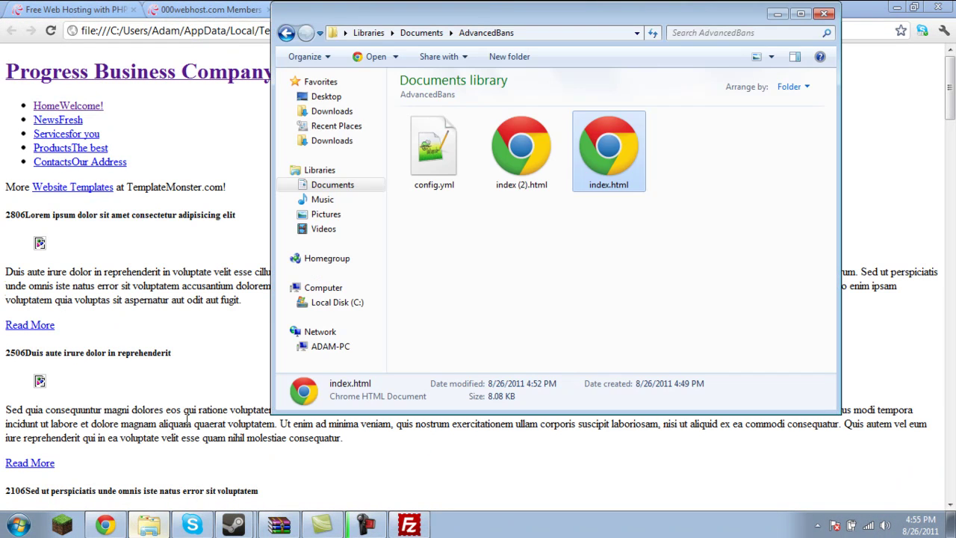
pyautogui.rightClick(608, 178)
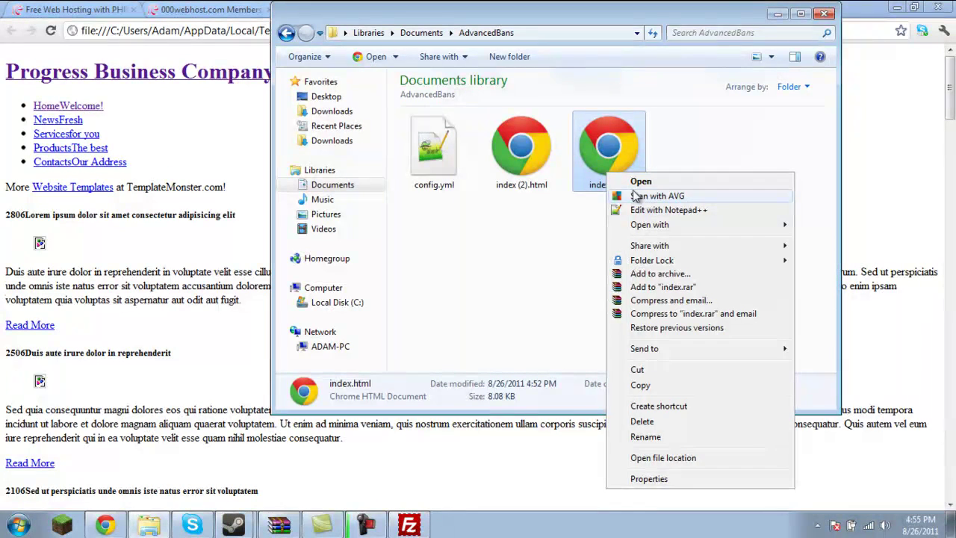
pyautogui.click(657, 209)
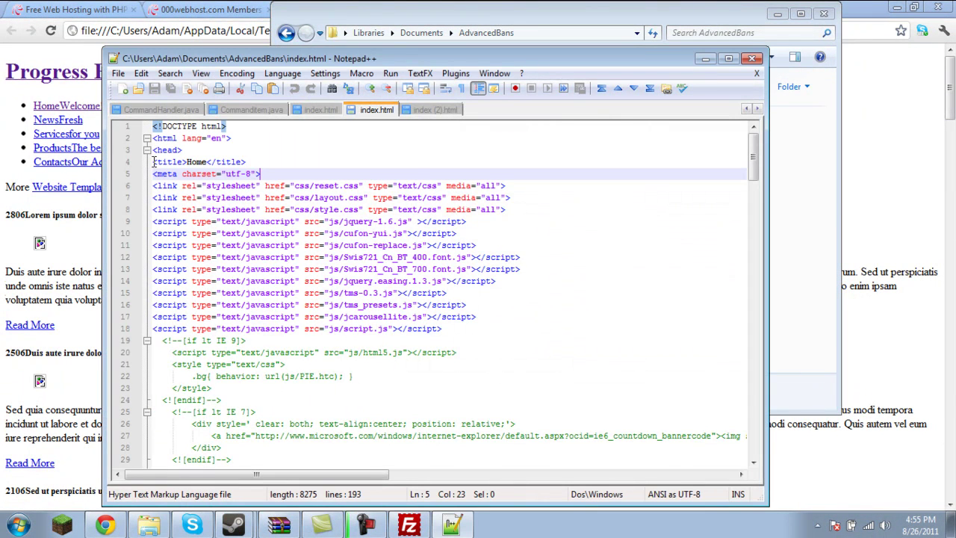
# Step: Replace the template markup after the title with a body tag and lines 'Hello', 'Everyone', 'I am from mars'
pyautogui.moveTo(154, 173); pyautogui.dragTo(443, 435)
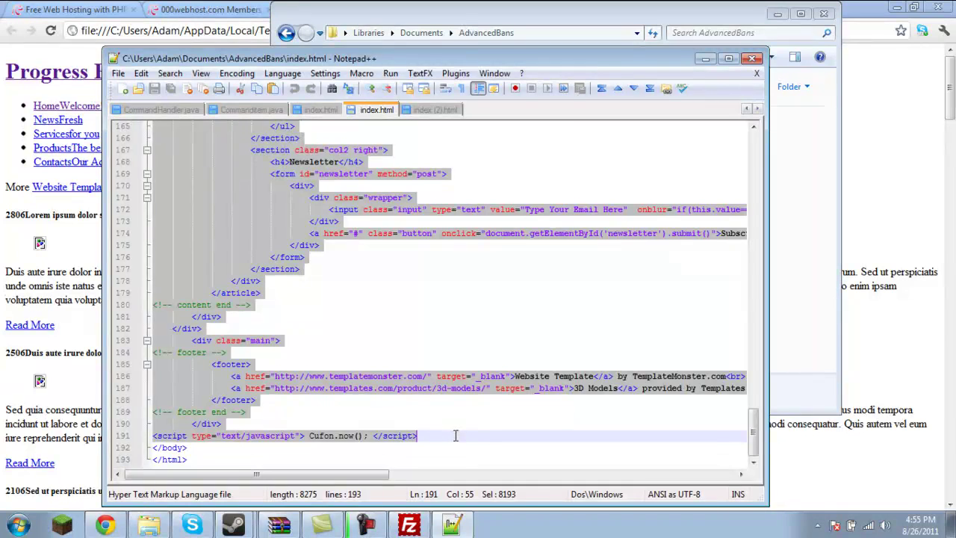
pyautogui.press('Delete')
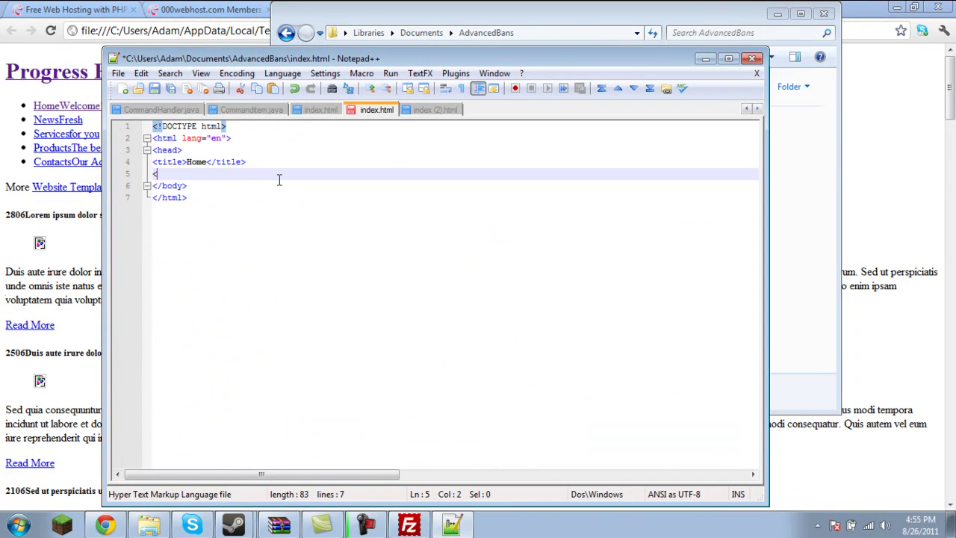
pyautogui.write('y>')
pyautogui.press('Return')
pyautogui.press('BackSpace')
pyautogui.press('Return')
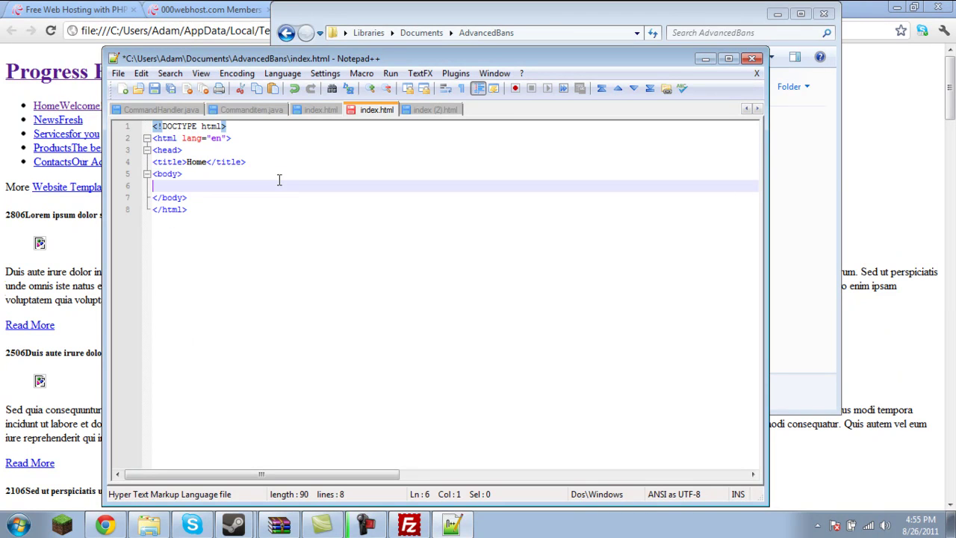
pyautogui.write('Hello')
pyautogui.press('Return')
pyautogui.write('Everyone')
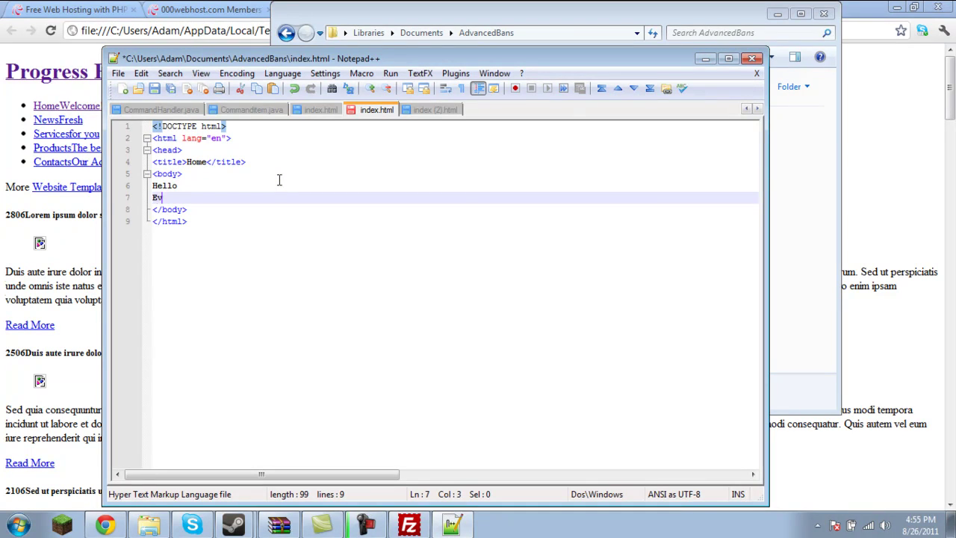
pyautogui.press('Return')
pyautogui.write('I am ')
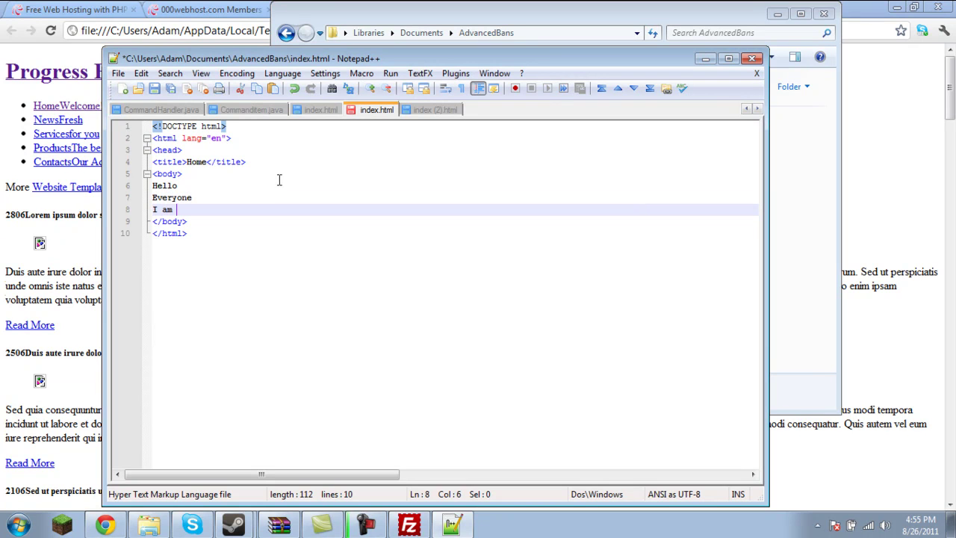
pyautogui.write('from mars')
# Step: Save index.html and close Notepad++
pyautogui.click(118, 73)
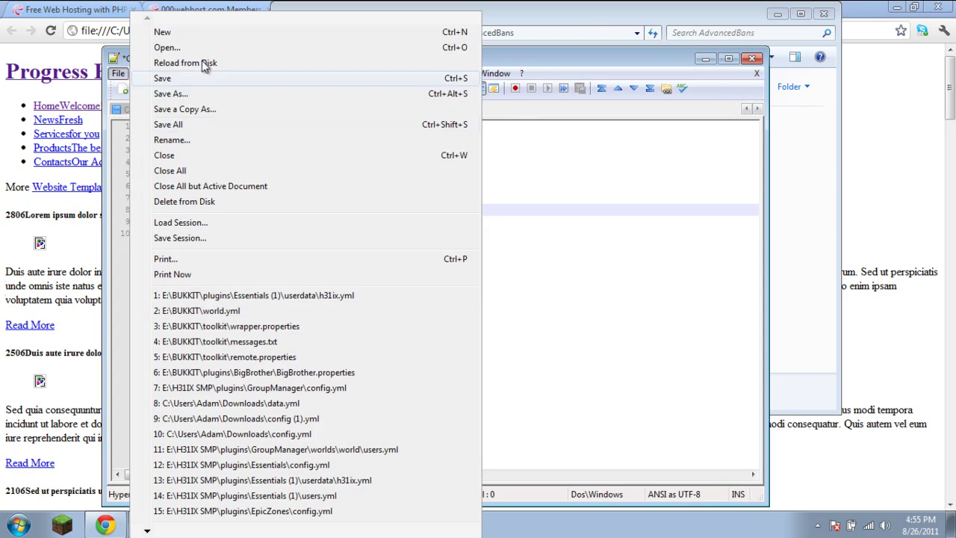
pyautogui.click(192, 77)
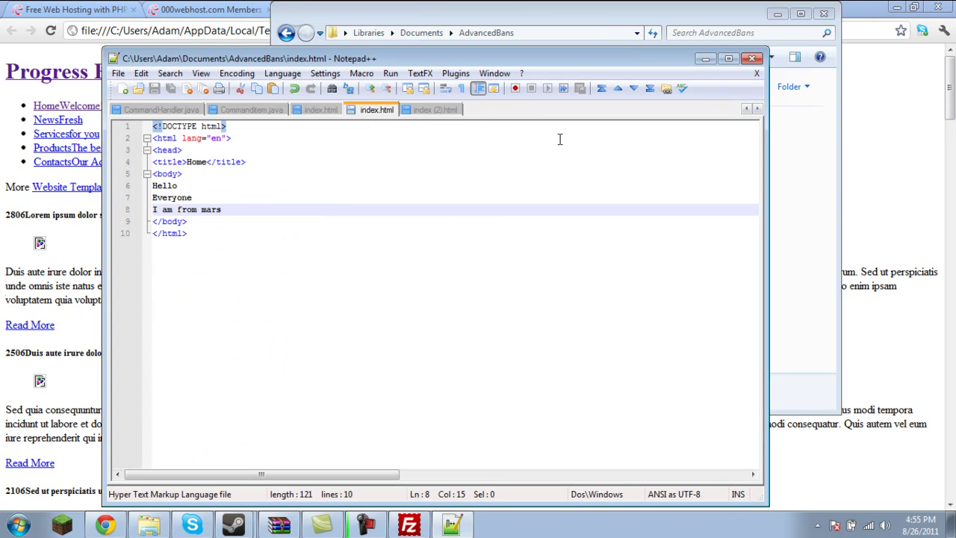
pyautogui.click(750, 60)
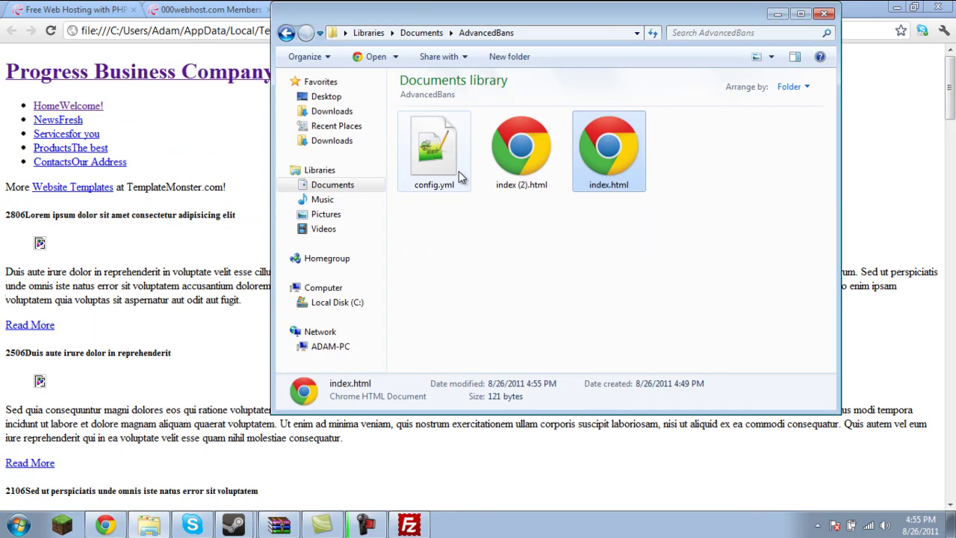
# Step: Upload the edited index.html to the remote Pancakes folder in FileZilla, overwriting the existing copy
pyautogui.click(409, 525)
pyautogui.moveTo(499, 41); pyautogui.dragTo(171, 23)
pyautogui.moveTo(609, 149); pyautogui.dragTo(389, 323)
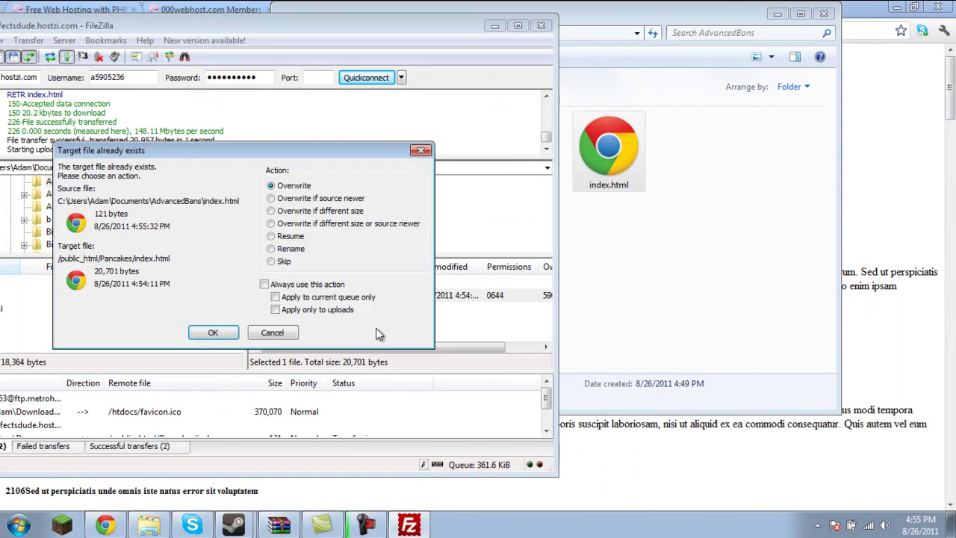
pyautogui.click(213, 332)
# Step: Reload the Pancakes page in Chrome to show 'Hello Everyone I am from mars'
pyautogui.click(625, 478)
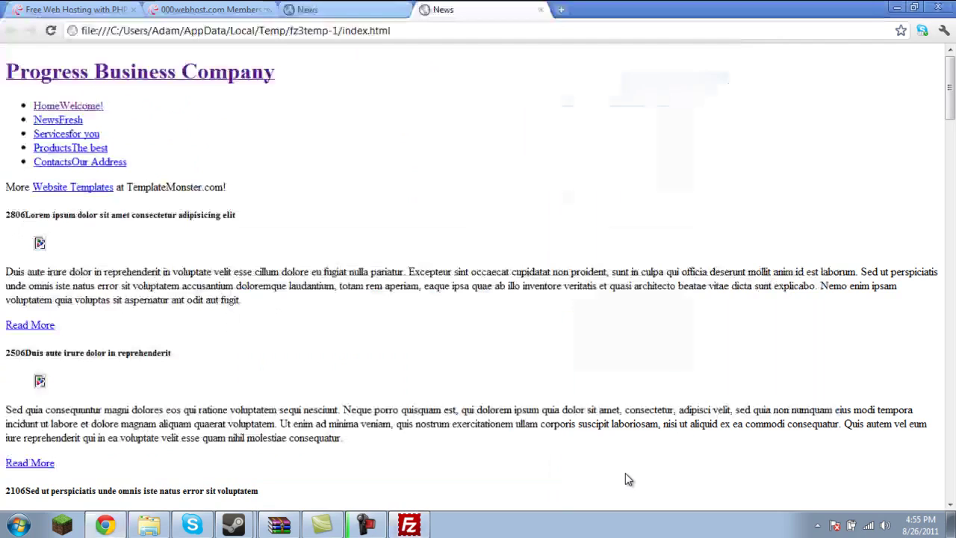
pyautogui.click(48, 33)
pyautogui.click(353, 8)
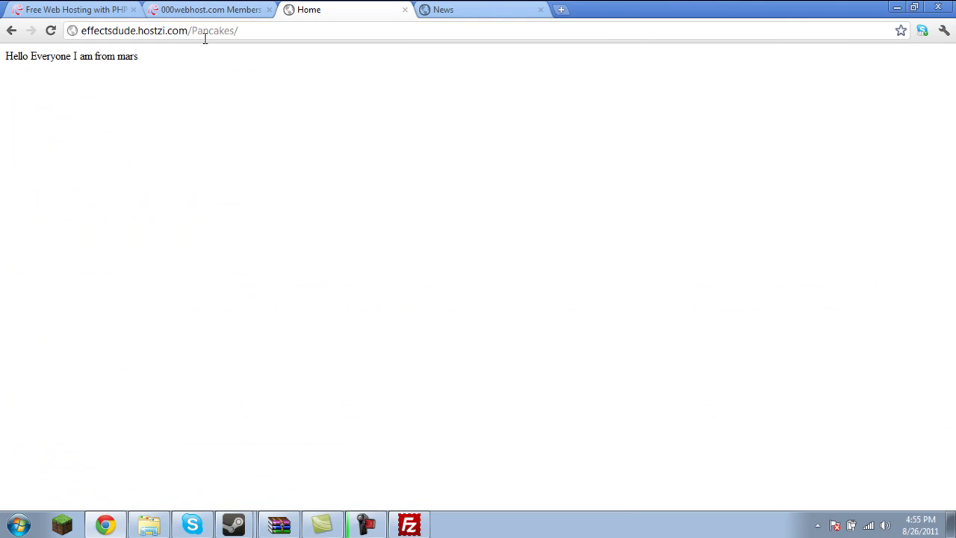
pyautogui.moveTo(257, 31); pyautogui.dragTo(154, 31)
pyautogui.click(157, 30)
pyautogui.click(408, 525)
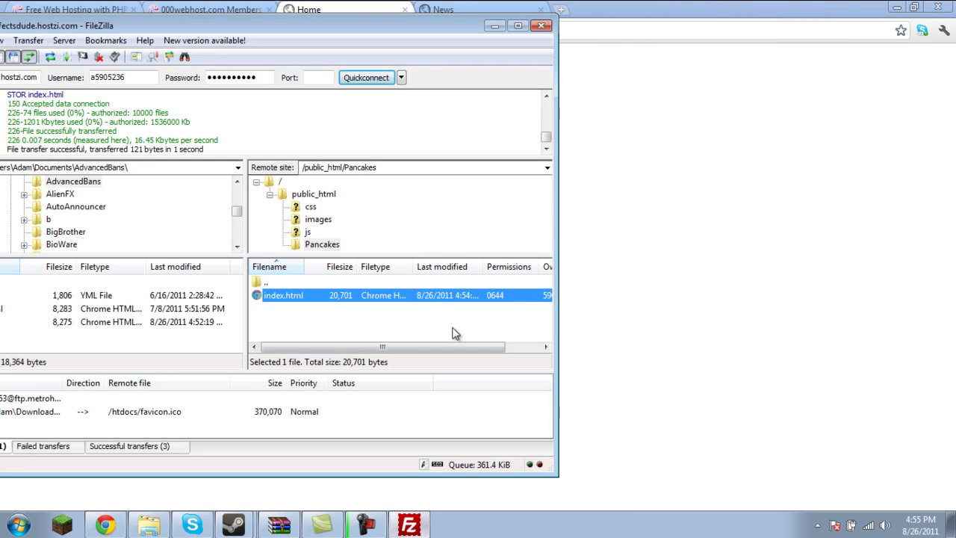
pyautogui.doubleClick(269, 282)
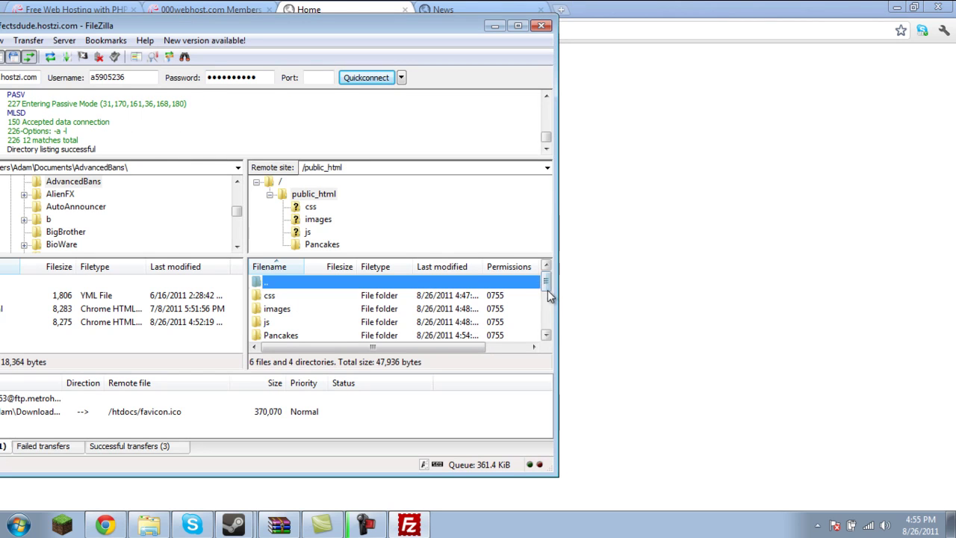
pyautogui.scroll(-1, 546, 293)
pyautogui.click(634, 243)
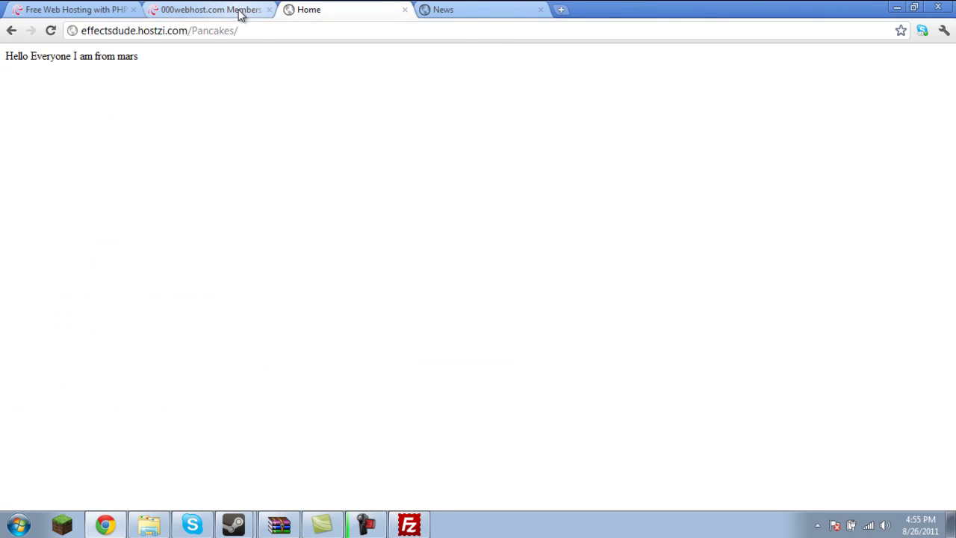